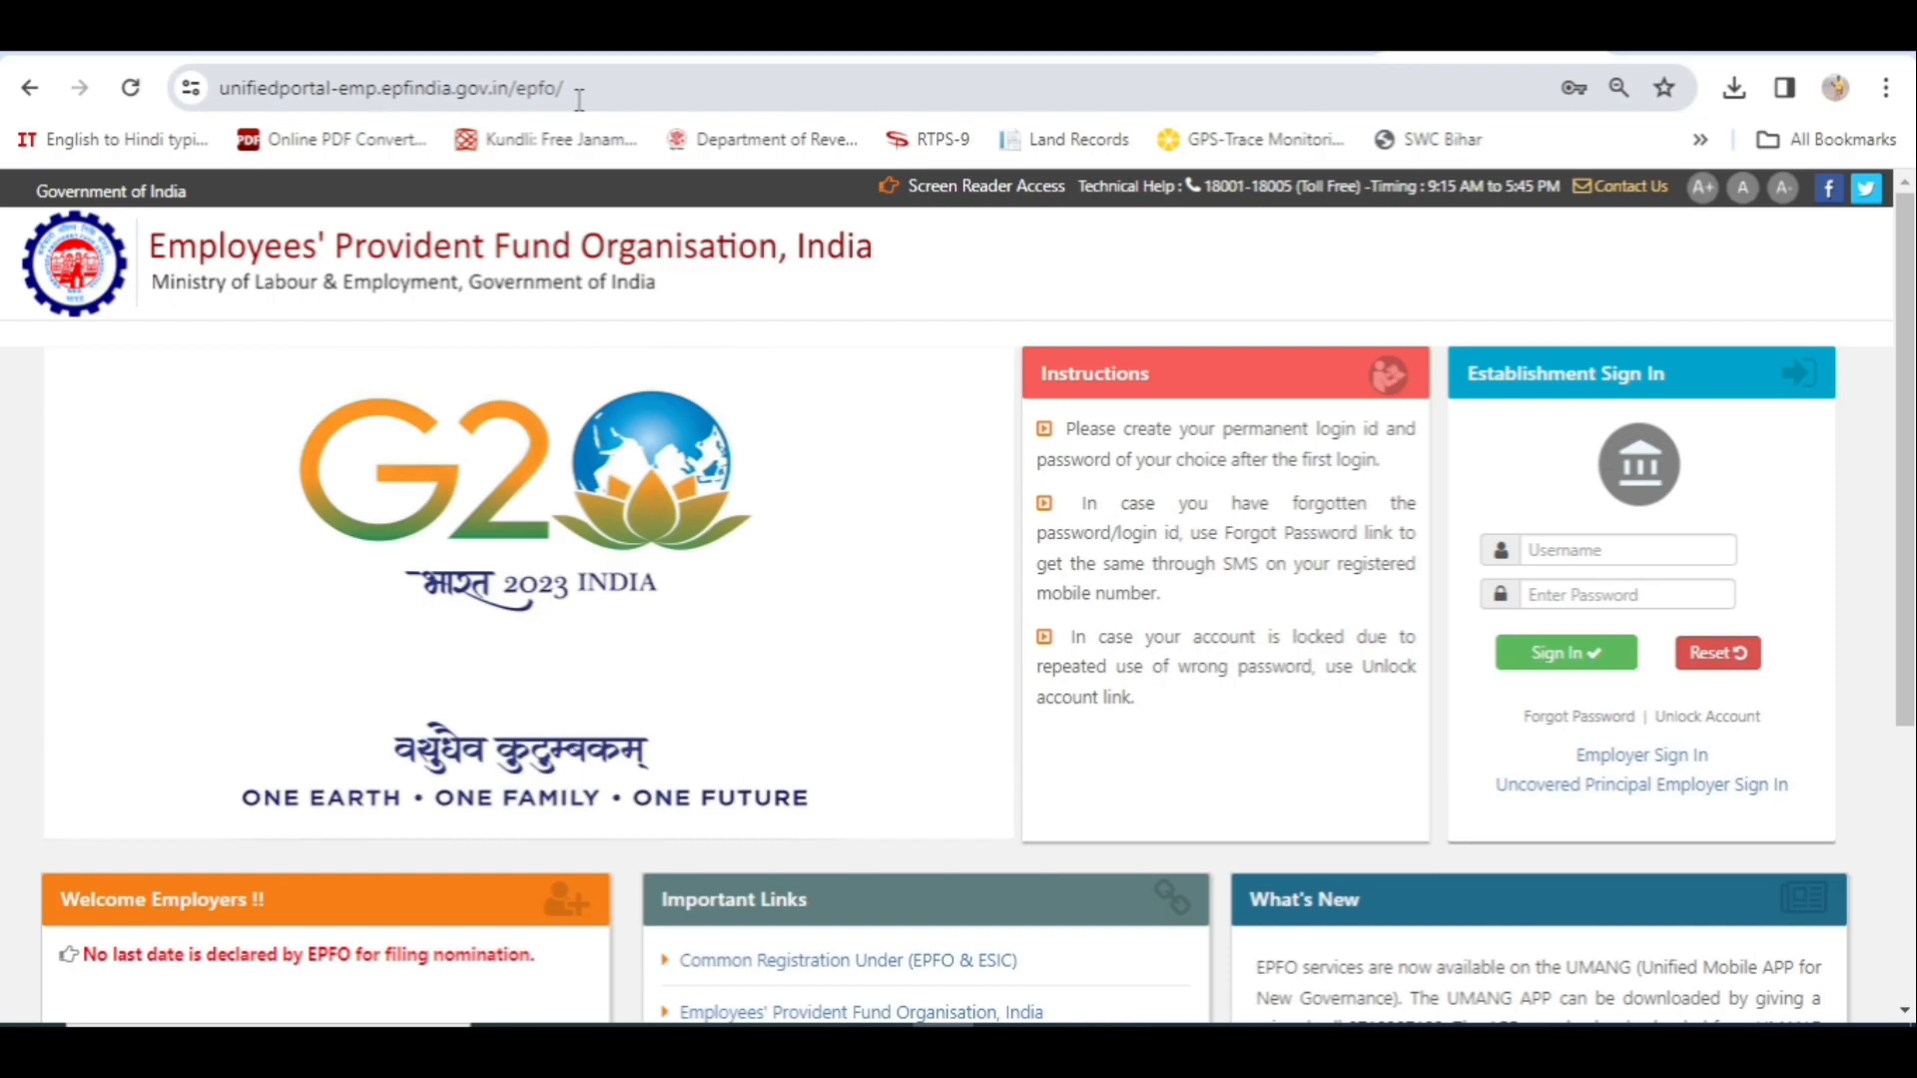
- Select and then deselect the unifiedportal-emp.epfindia.gov.in web address in the address bar
drag(585, 93, 222, 93)
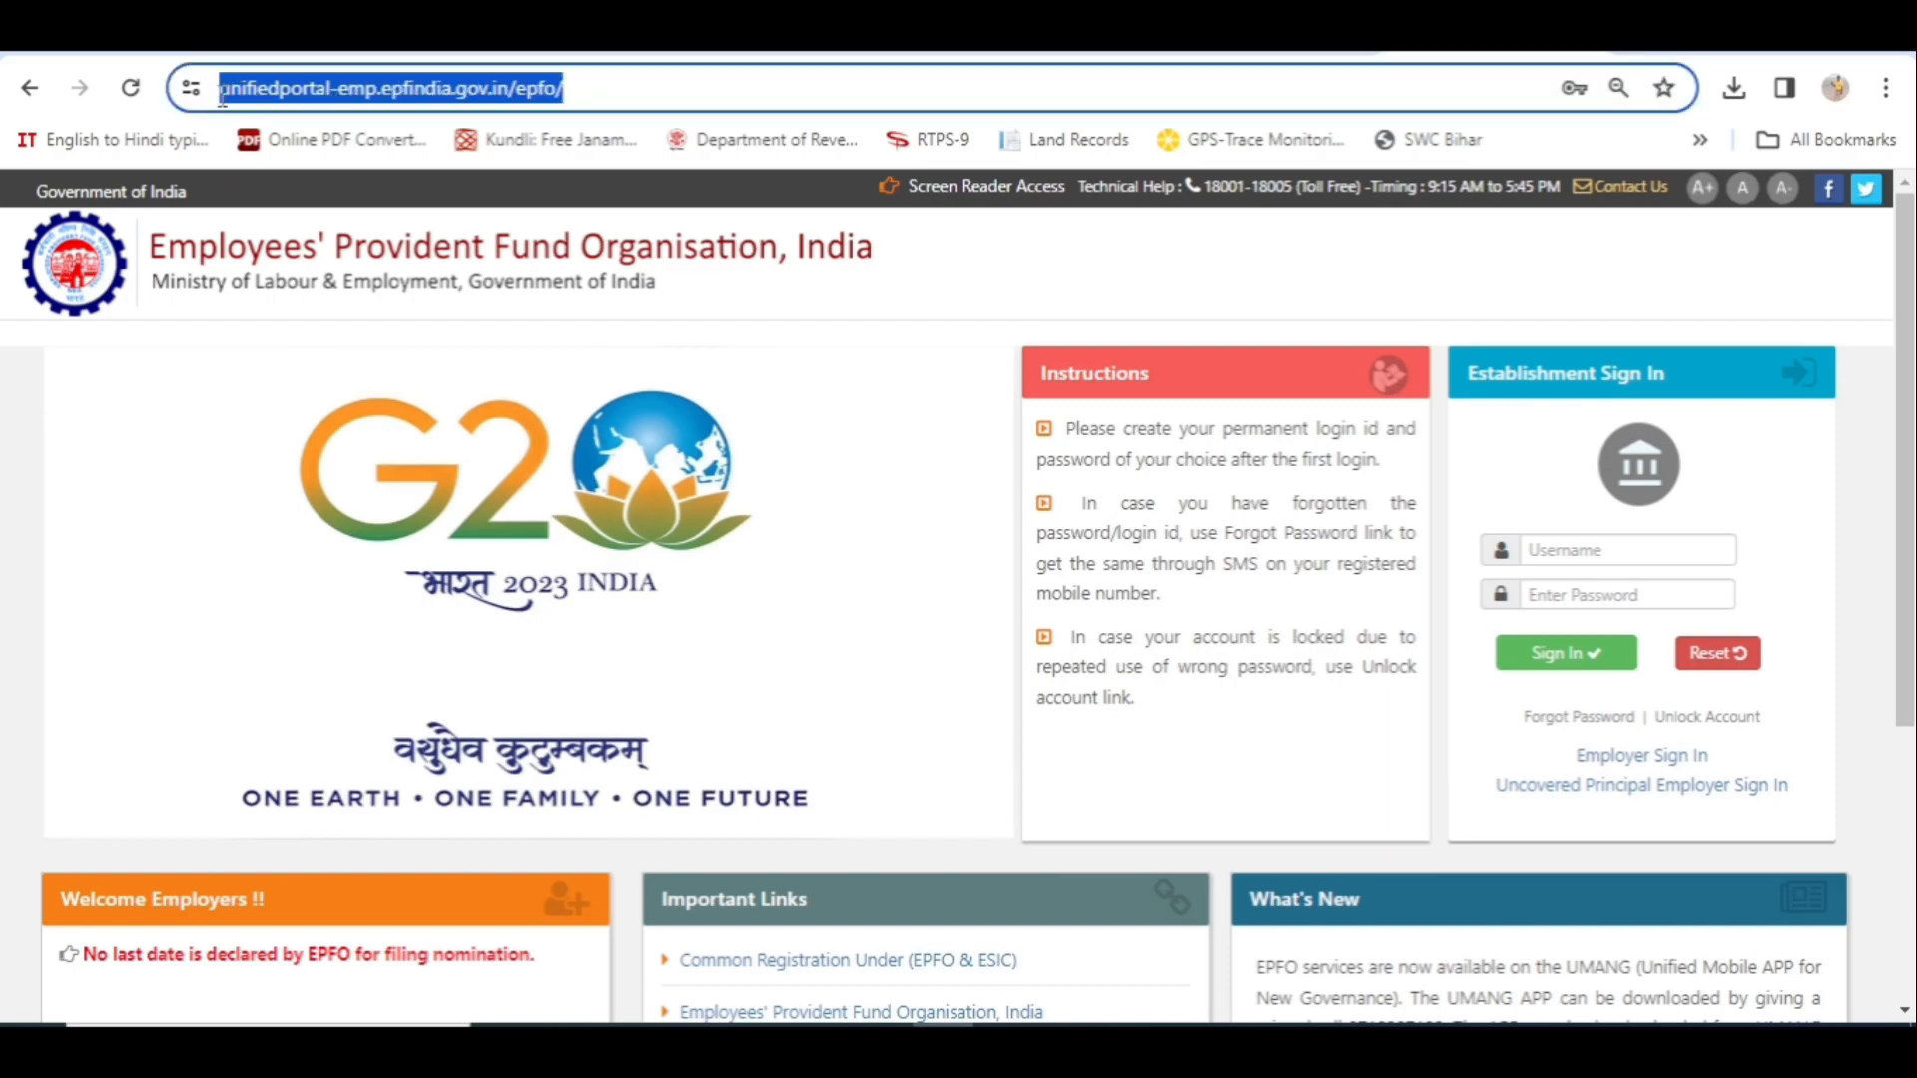
click(801, 359)
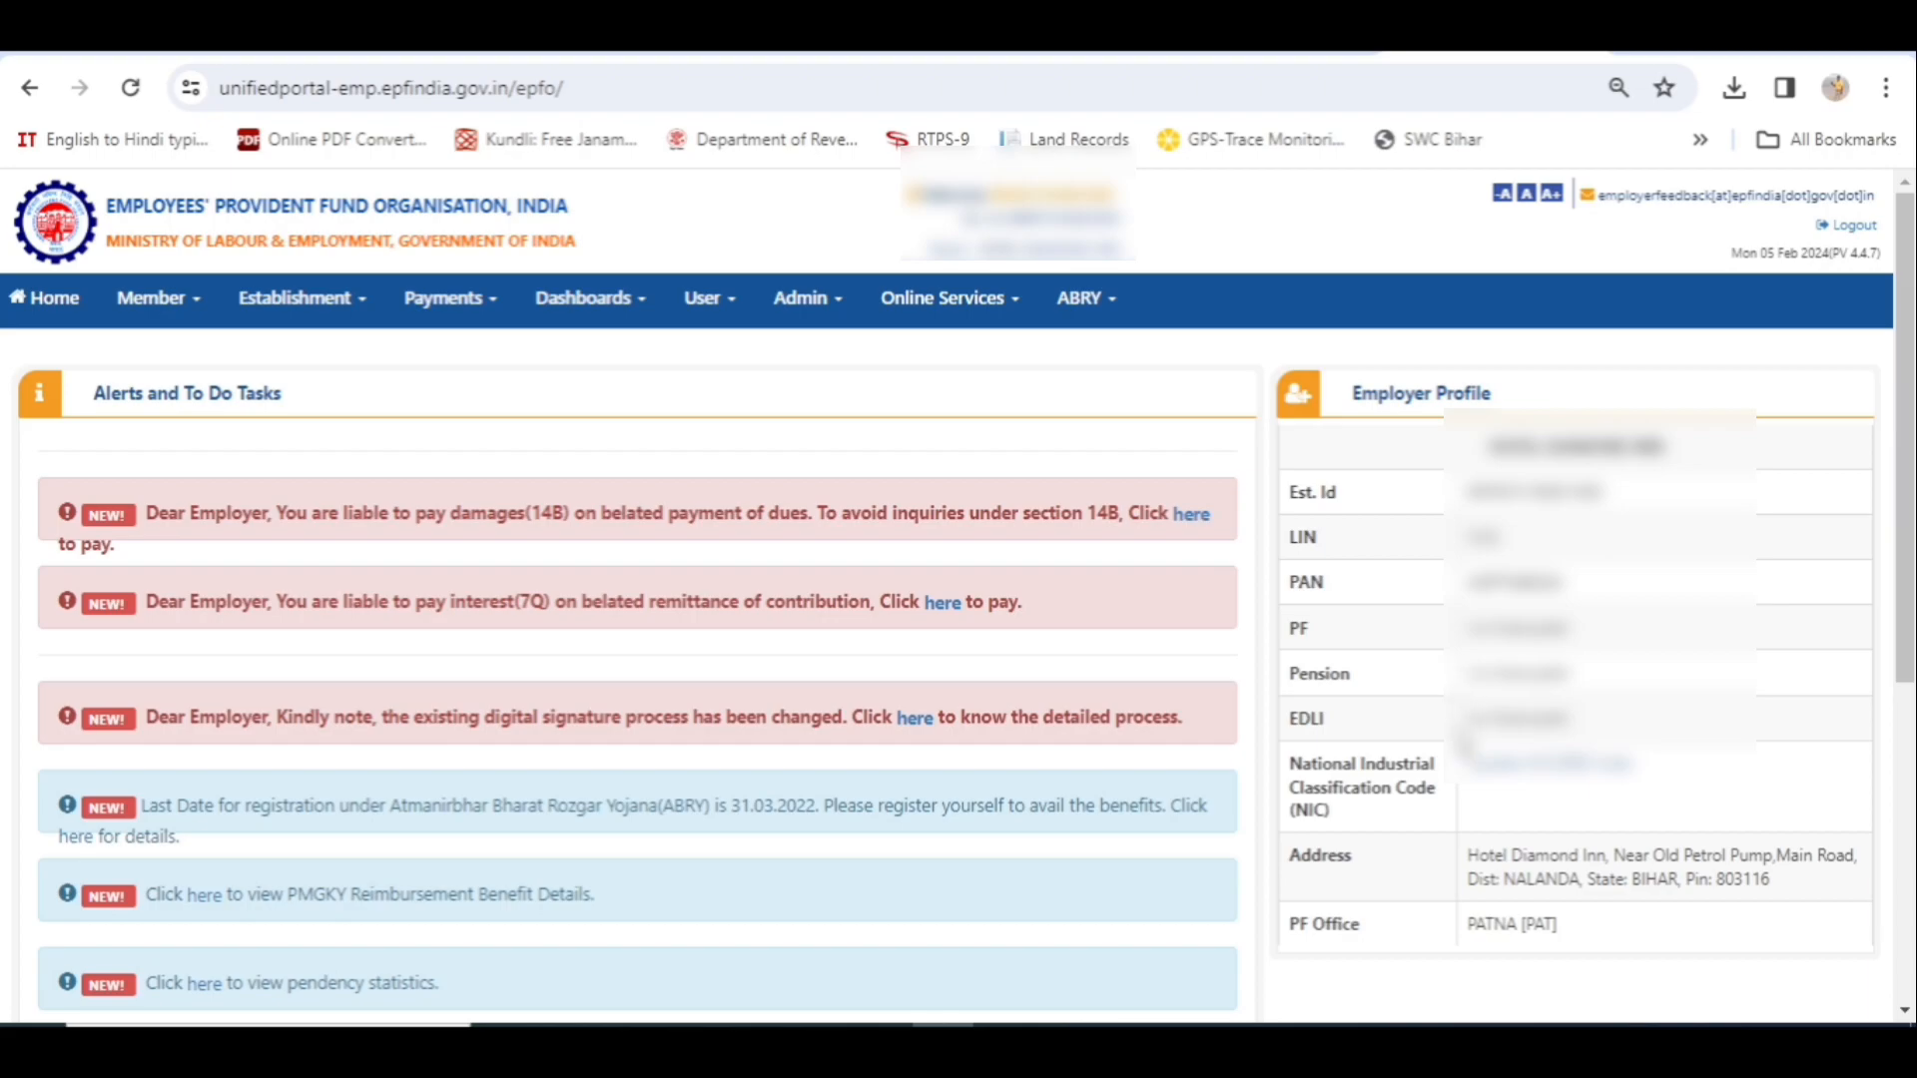
- Choose Member > REGISTER-INDIVIDUAL to open a blank Member Registration form
scroll(1462, 744, down, 4)
scroll(1461, 746, up, 4)
click(198, 314)
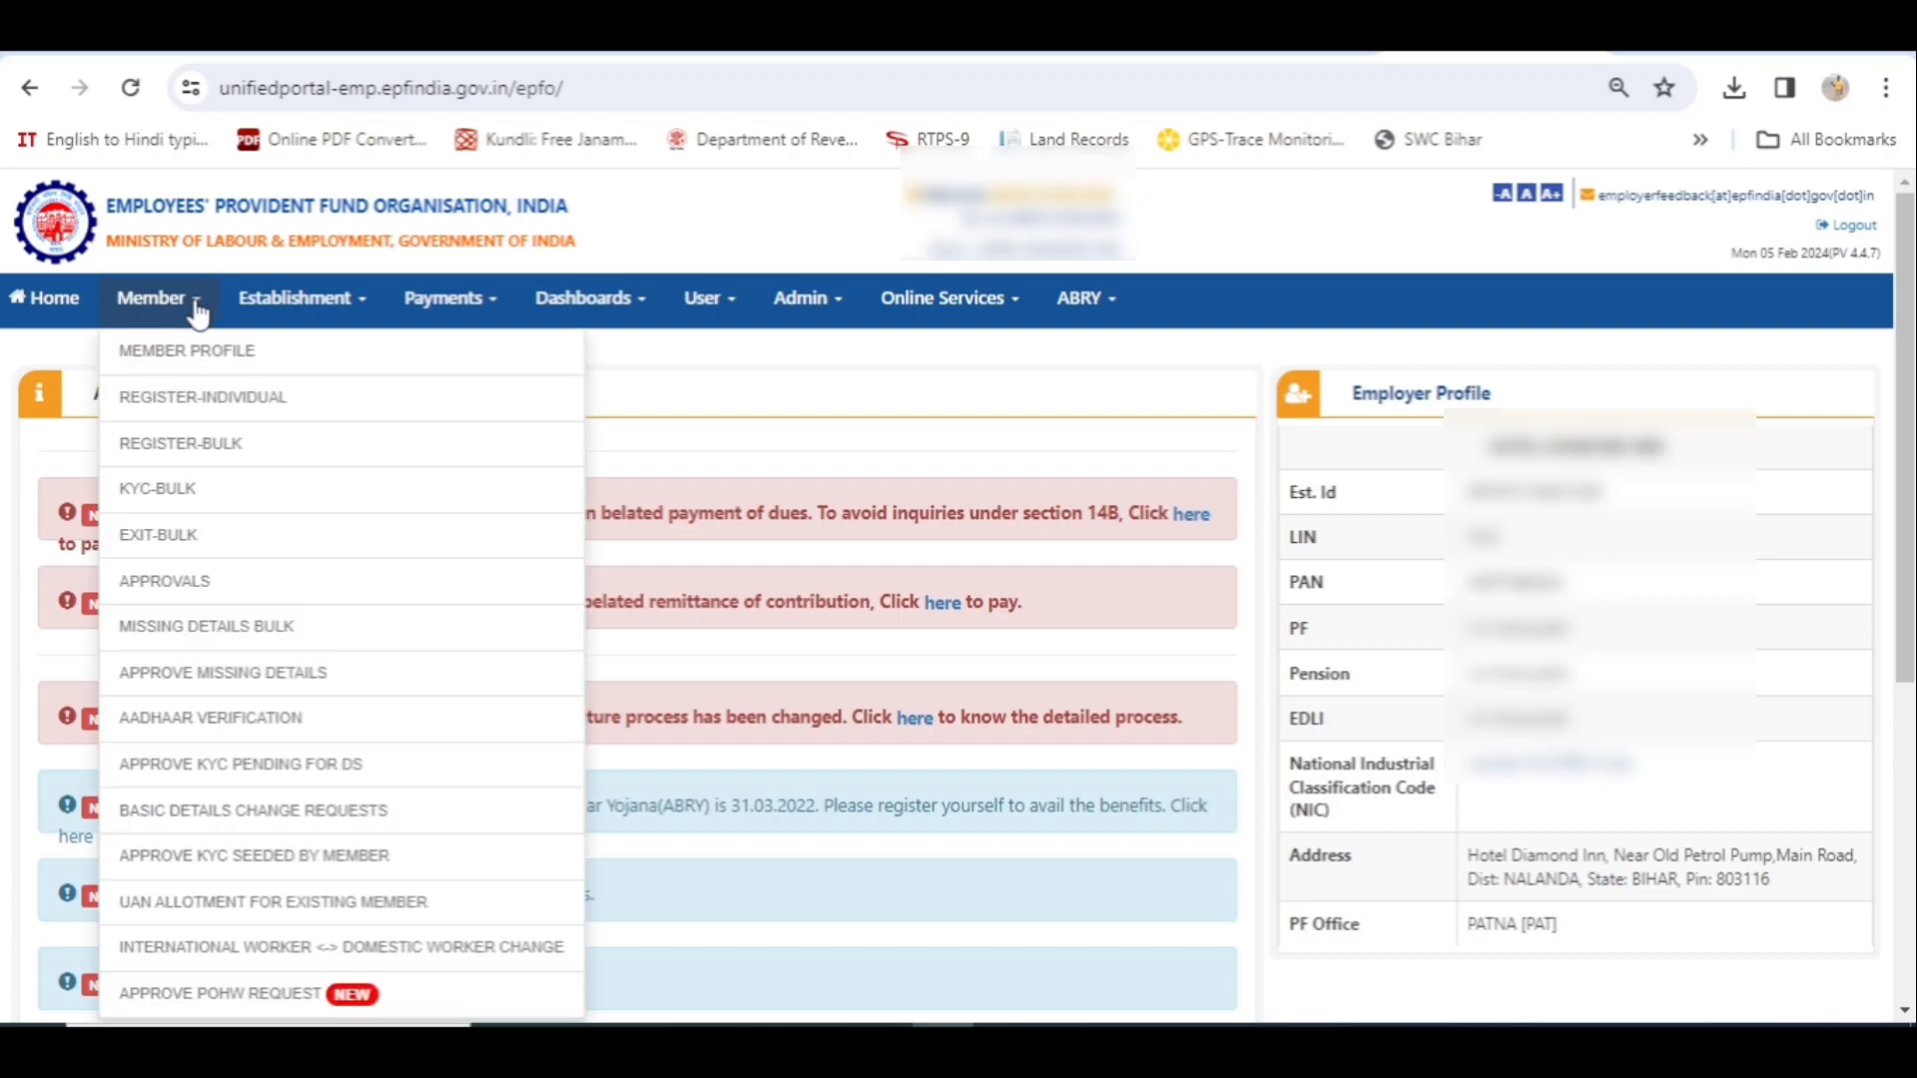
click(213, 402)
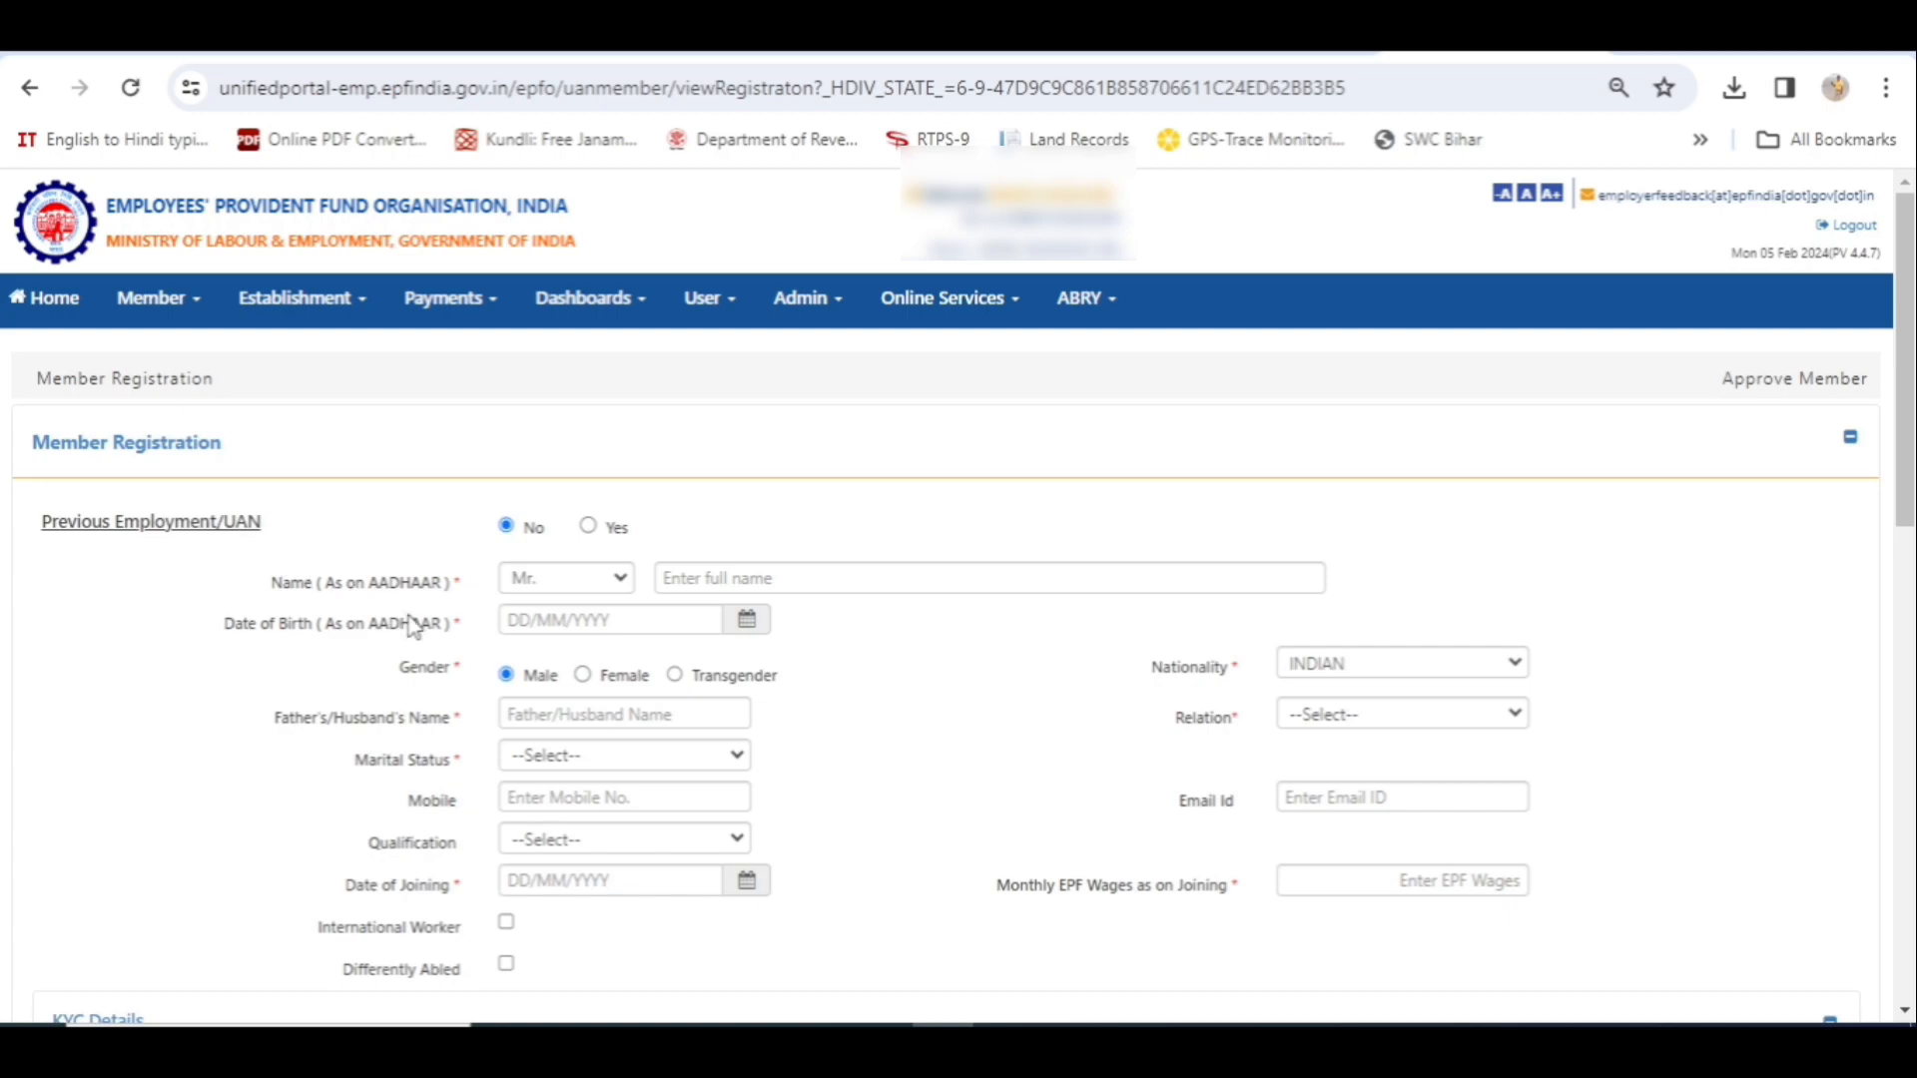
scroll(910, 669, down, 6)
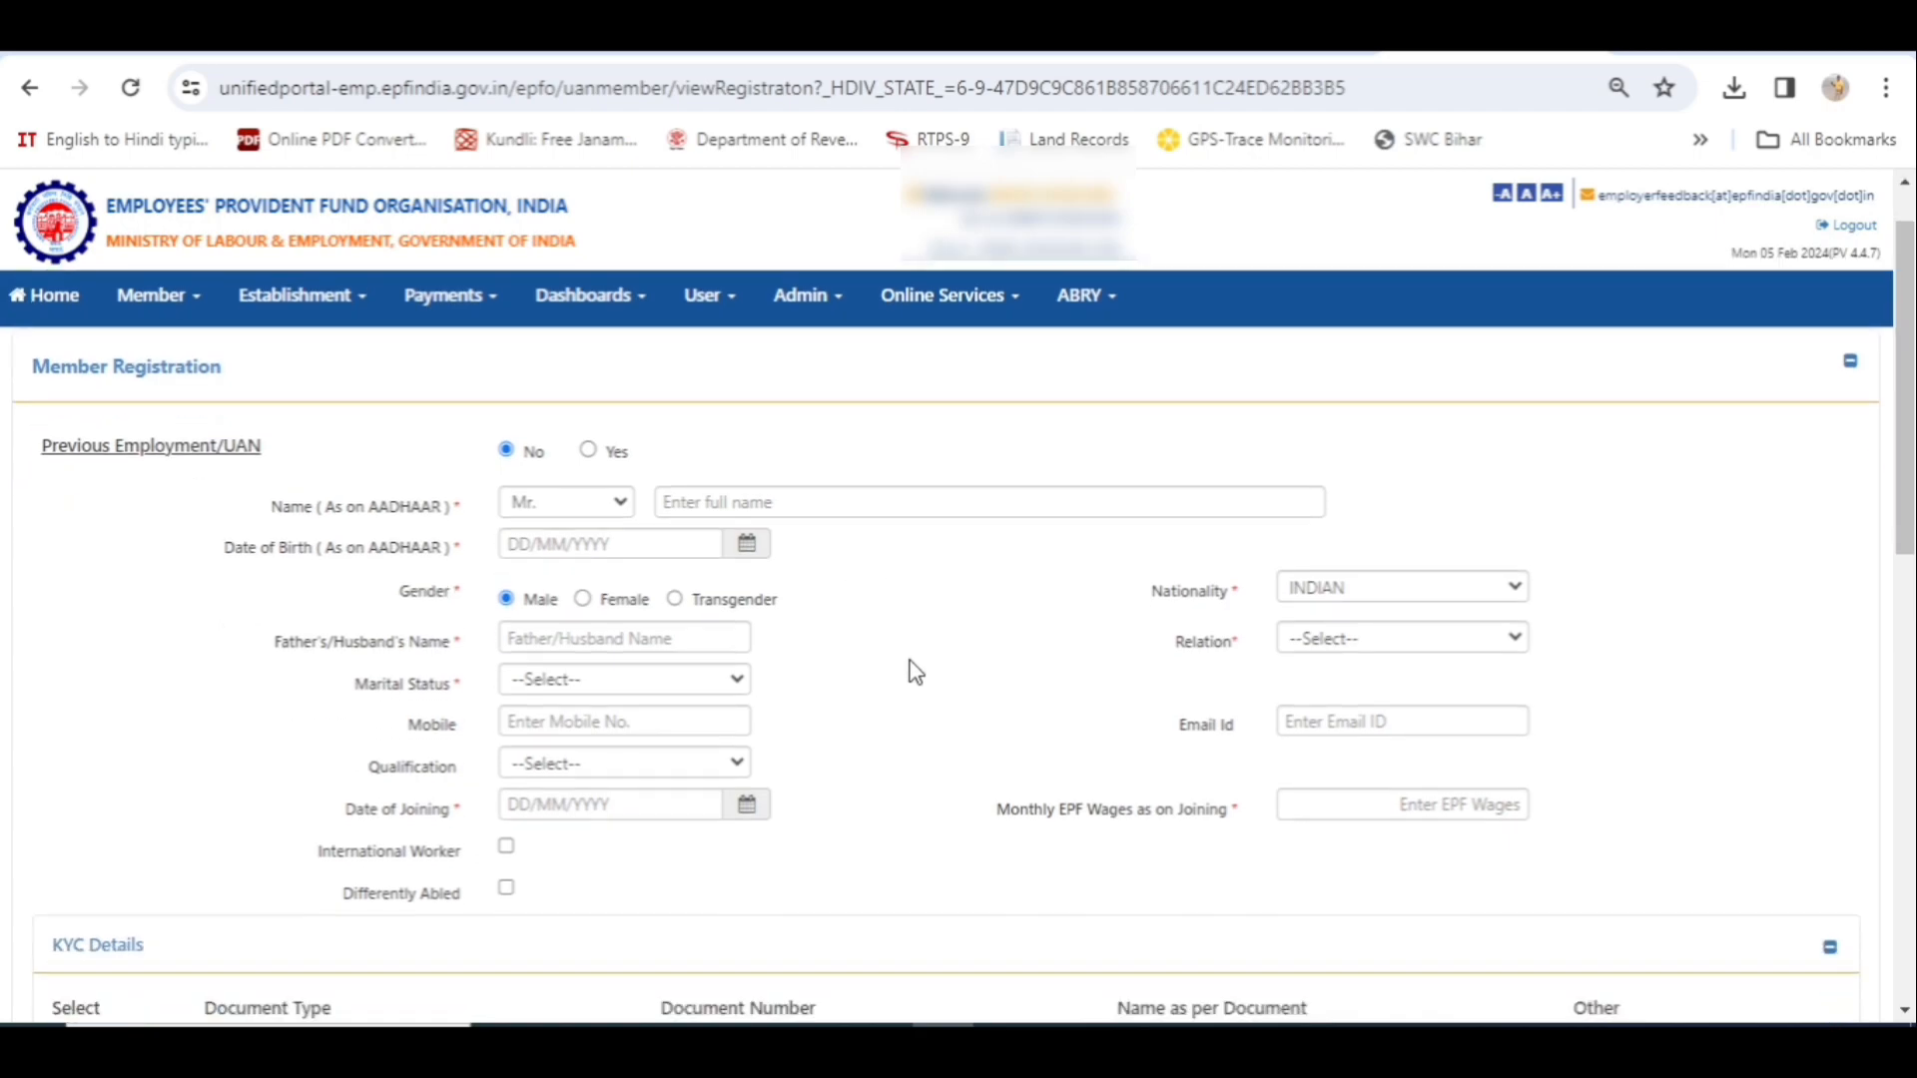
scroll(907, 656, down, 4)
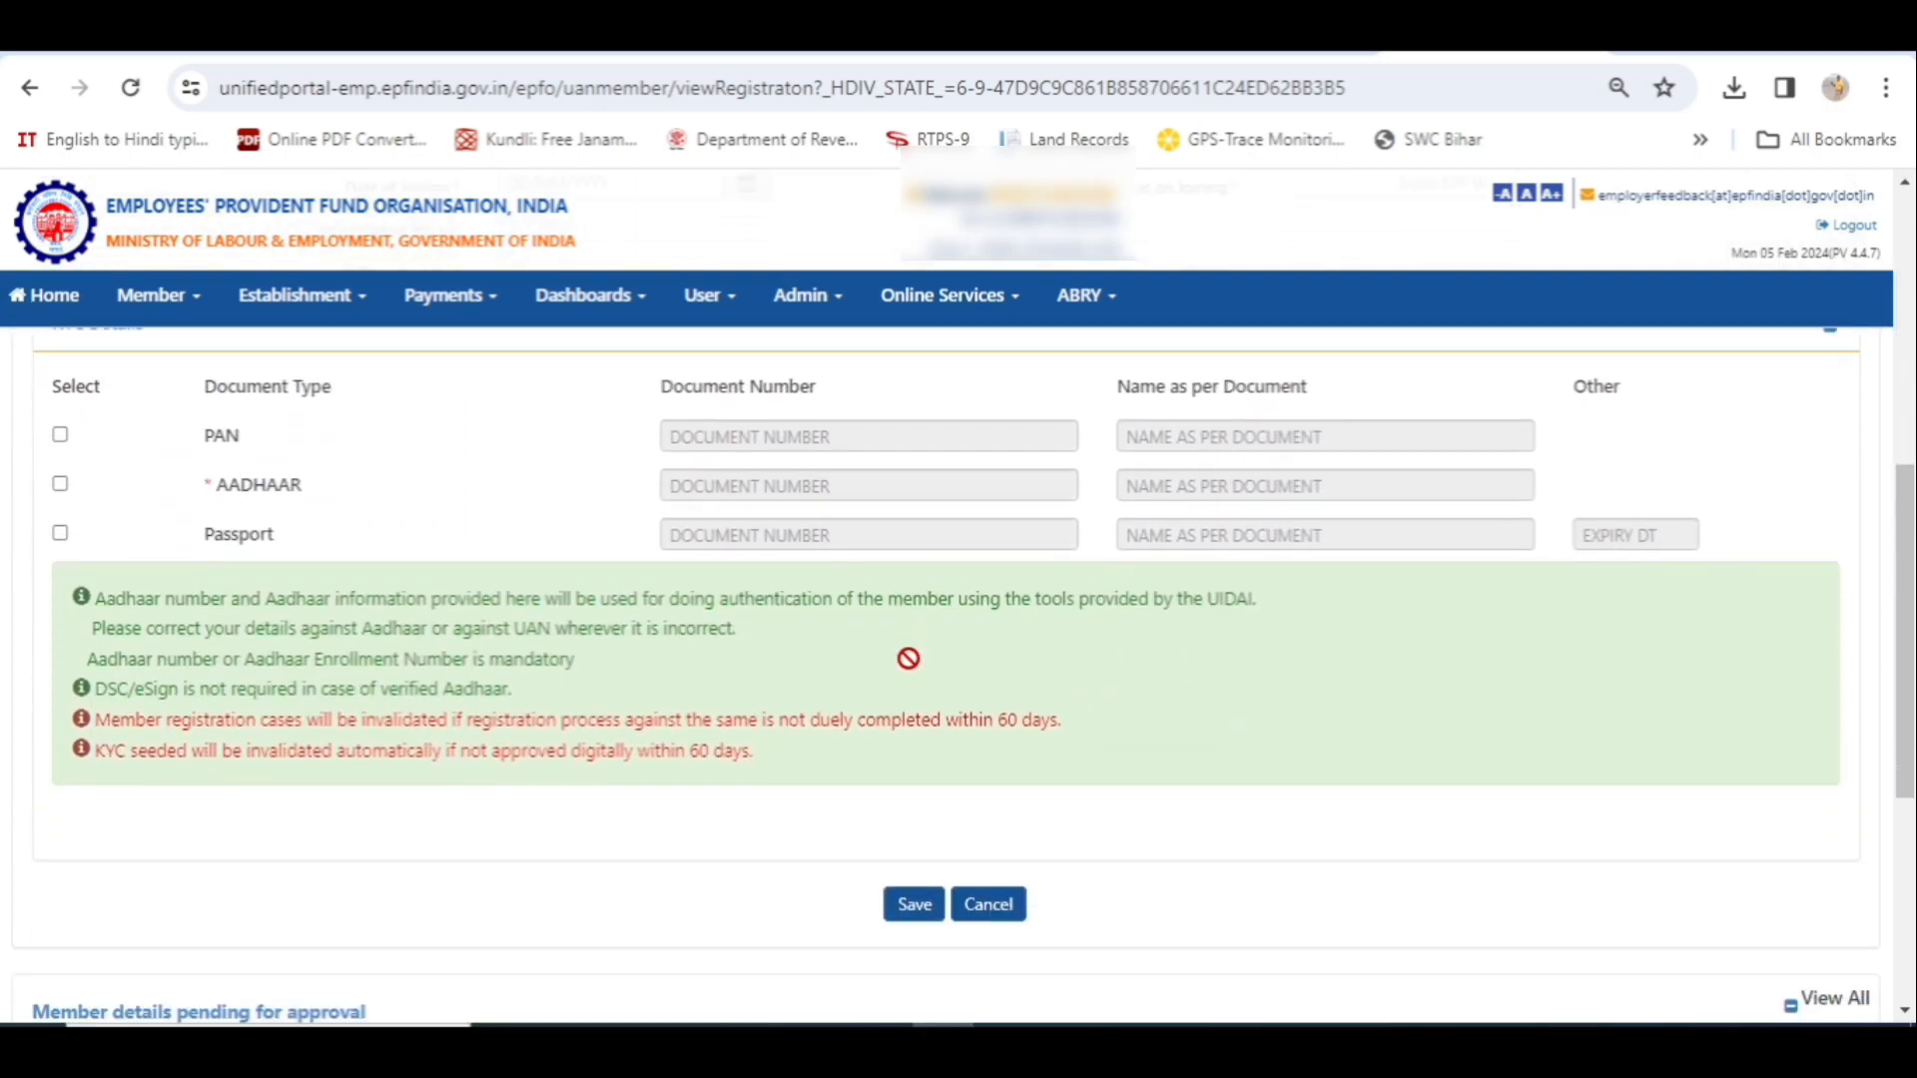
scroll(898, 672, down, 1)
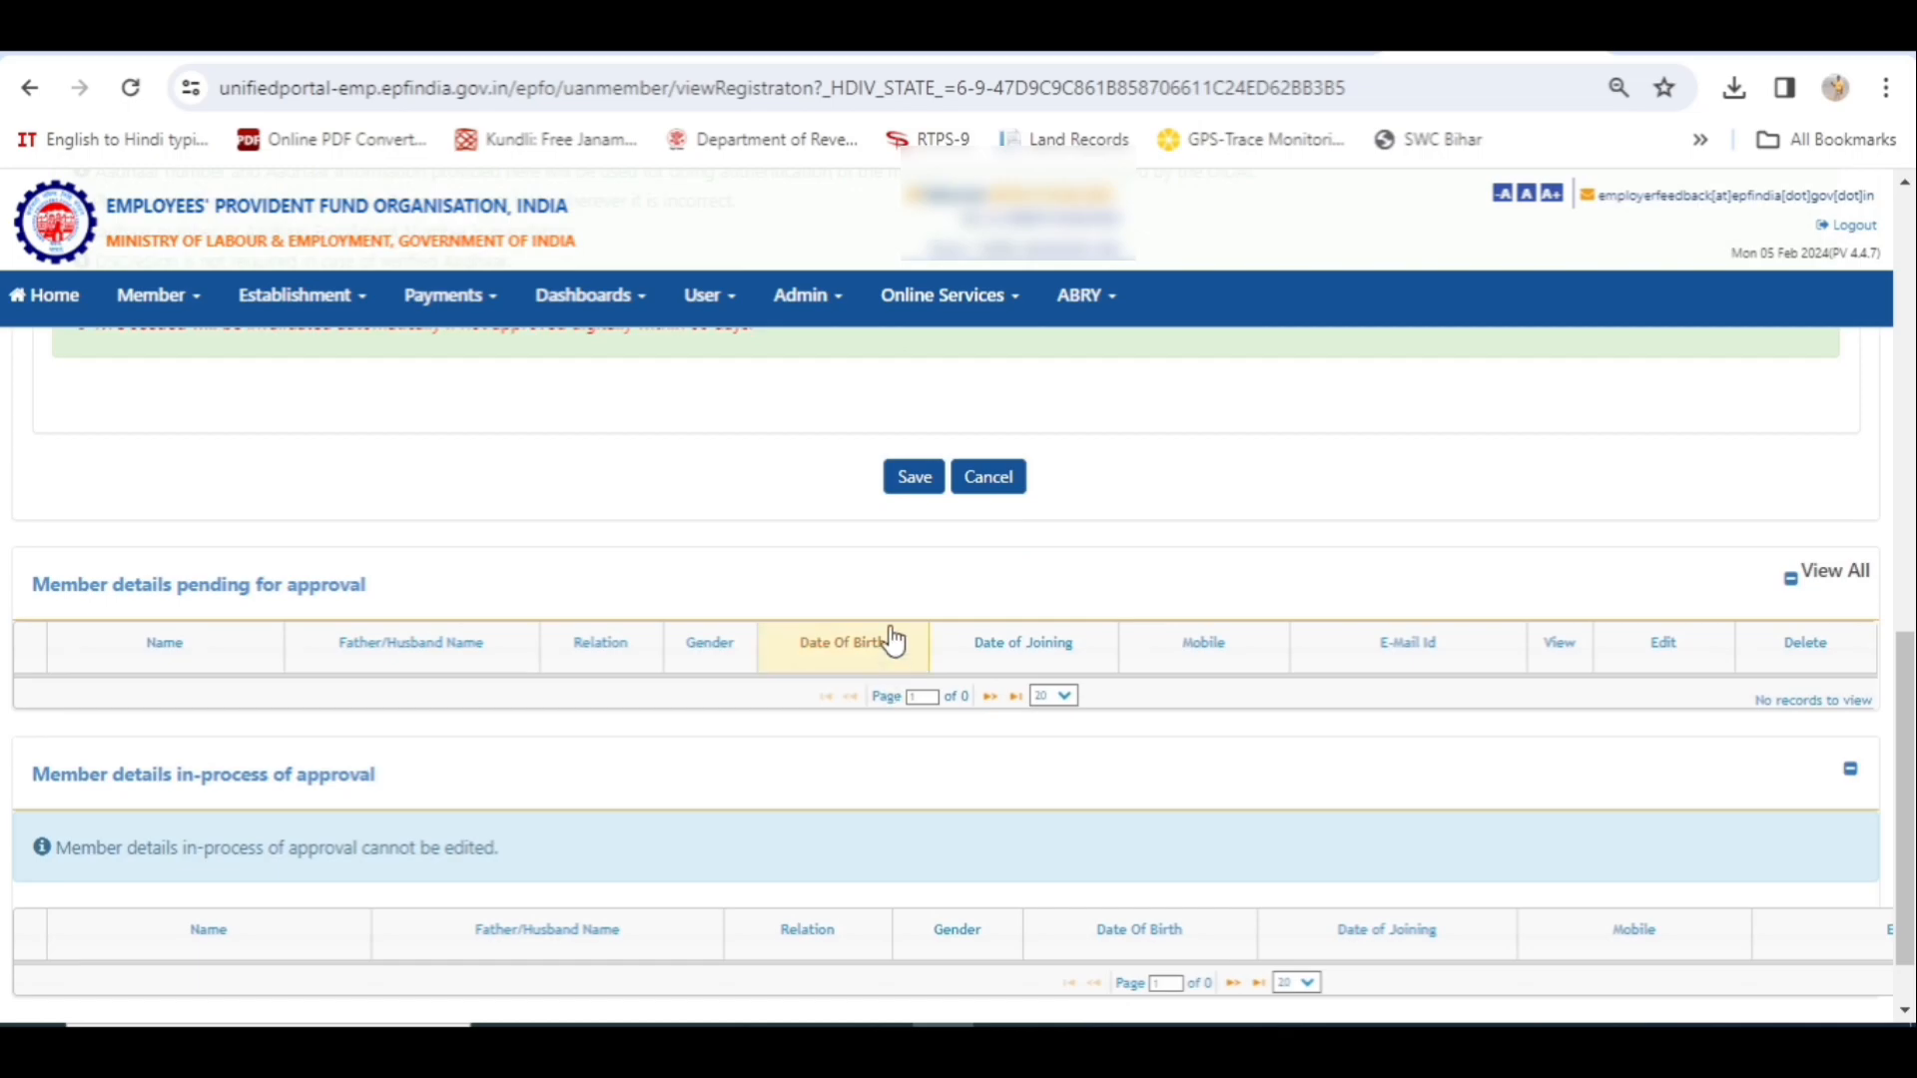
scroll(764, 574, up, 5)
scroll(765, 574, up, 6)
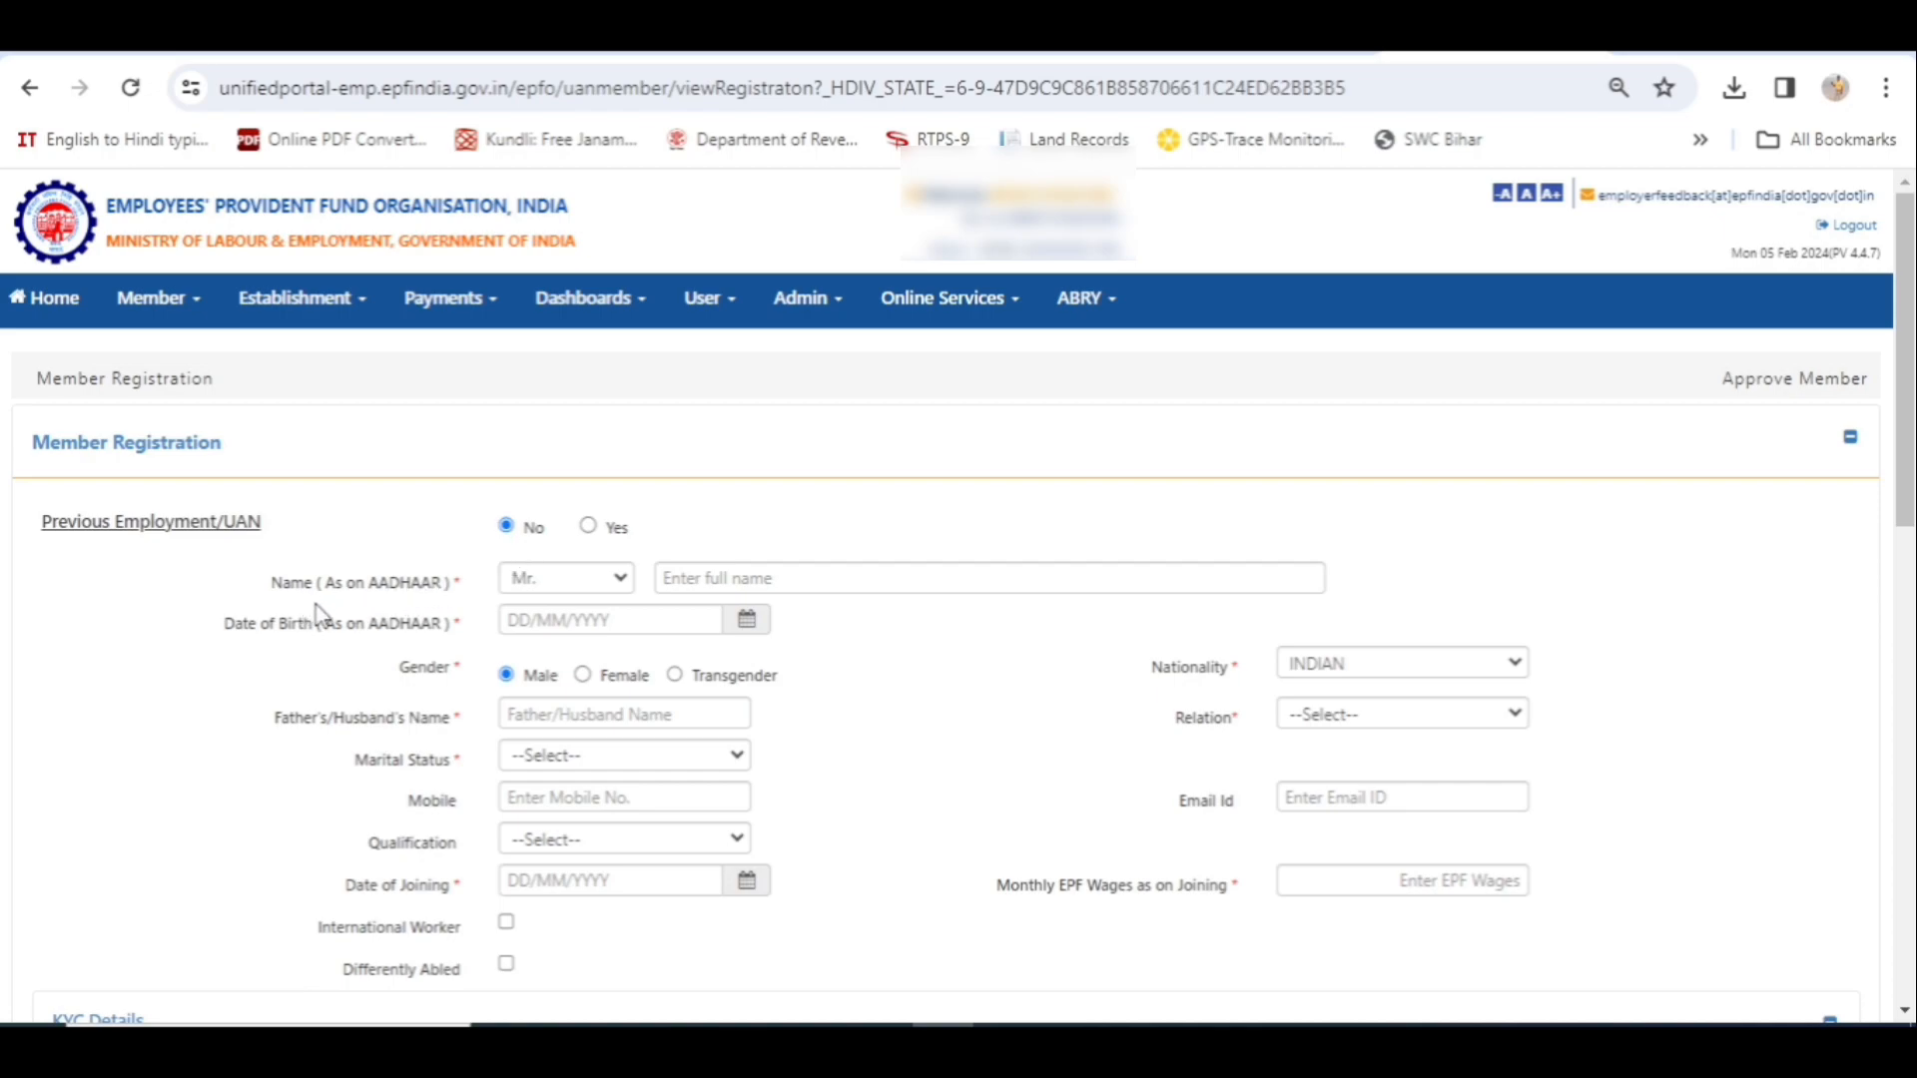
- Keep the title Mr. and enter the member's full name
click(626, 588)
click(626, 588)
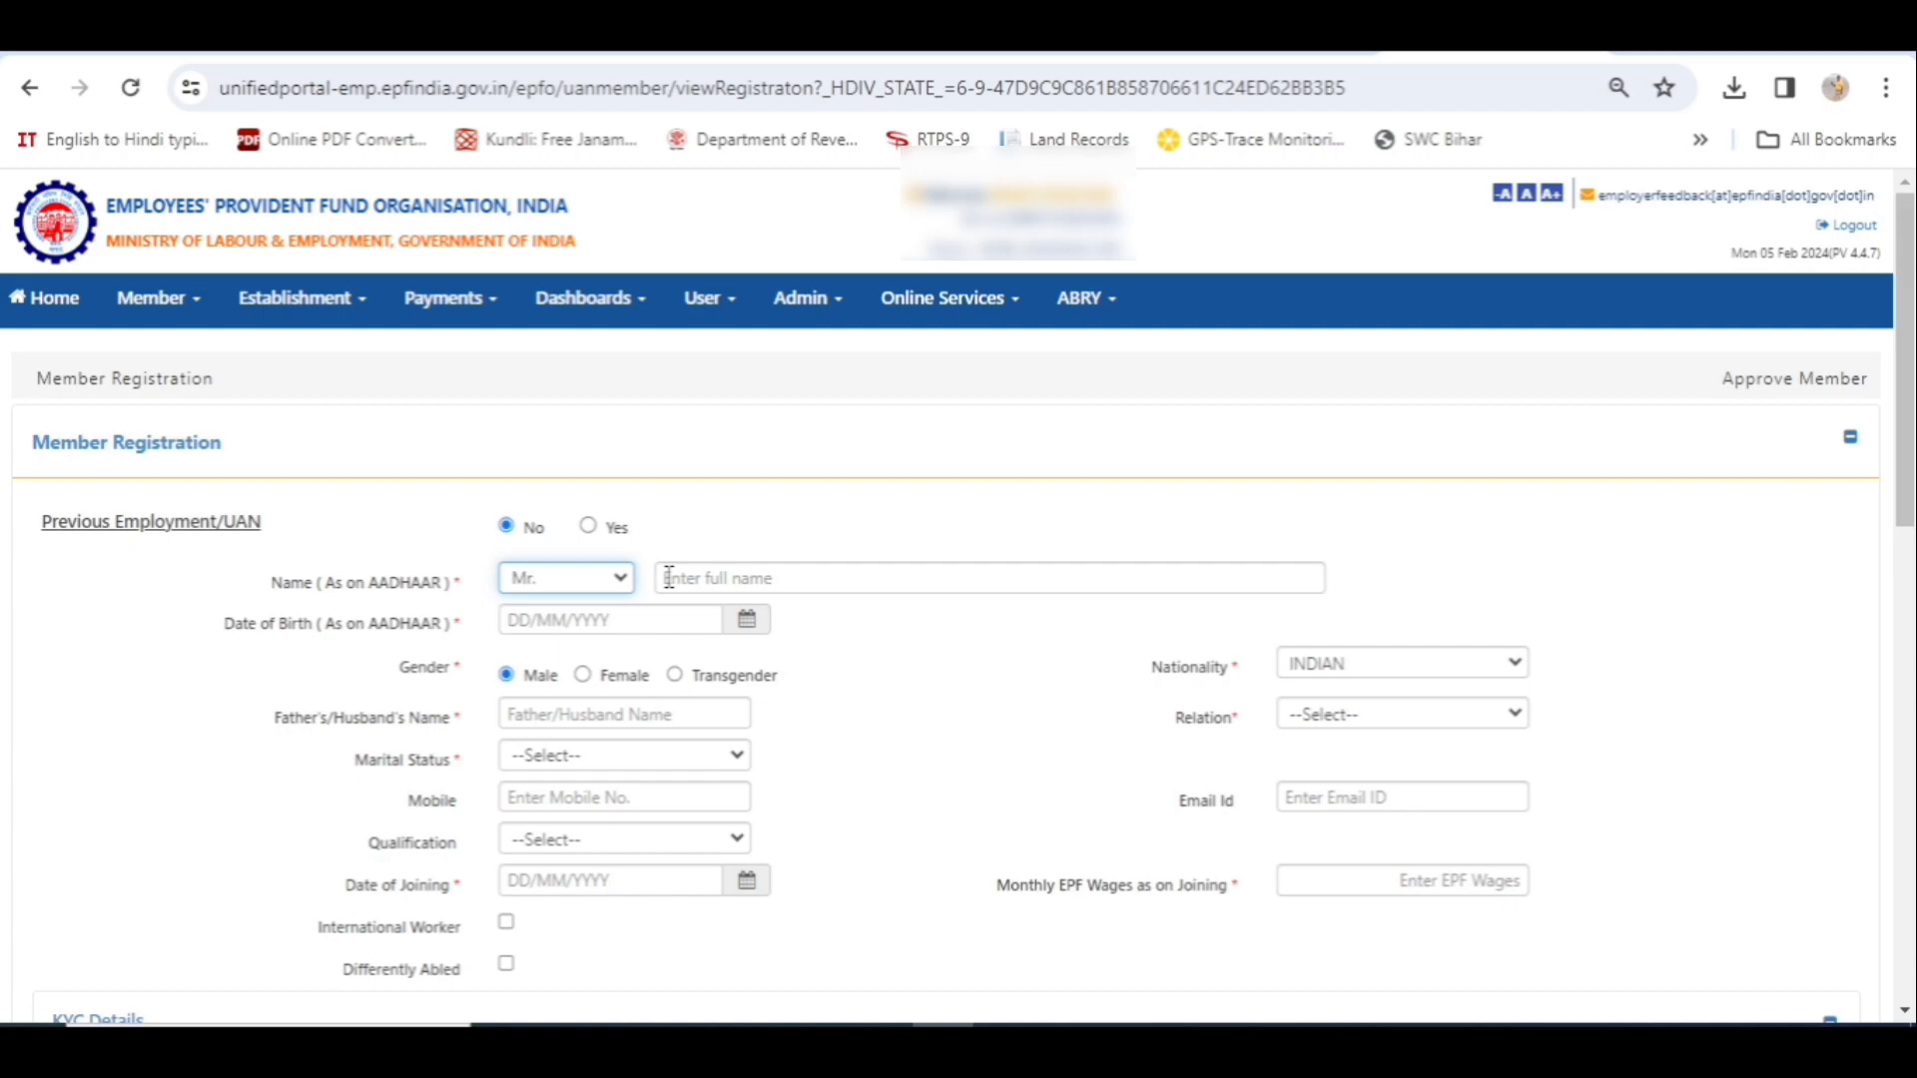
click(669, 579)
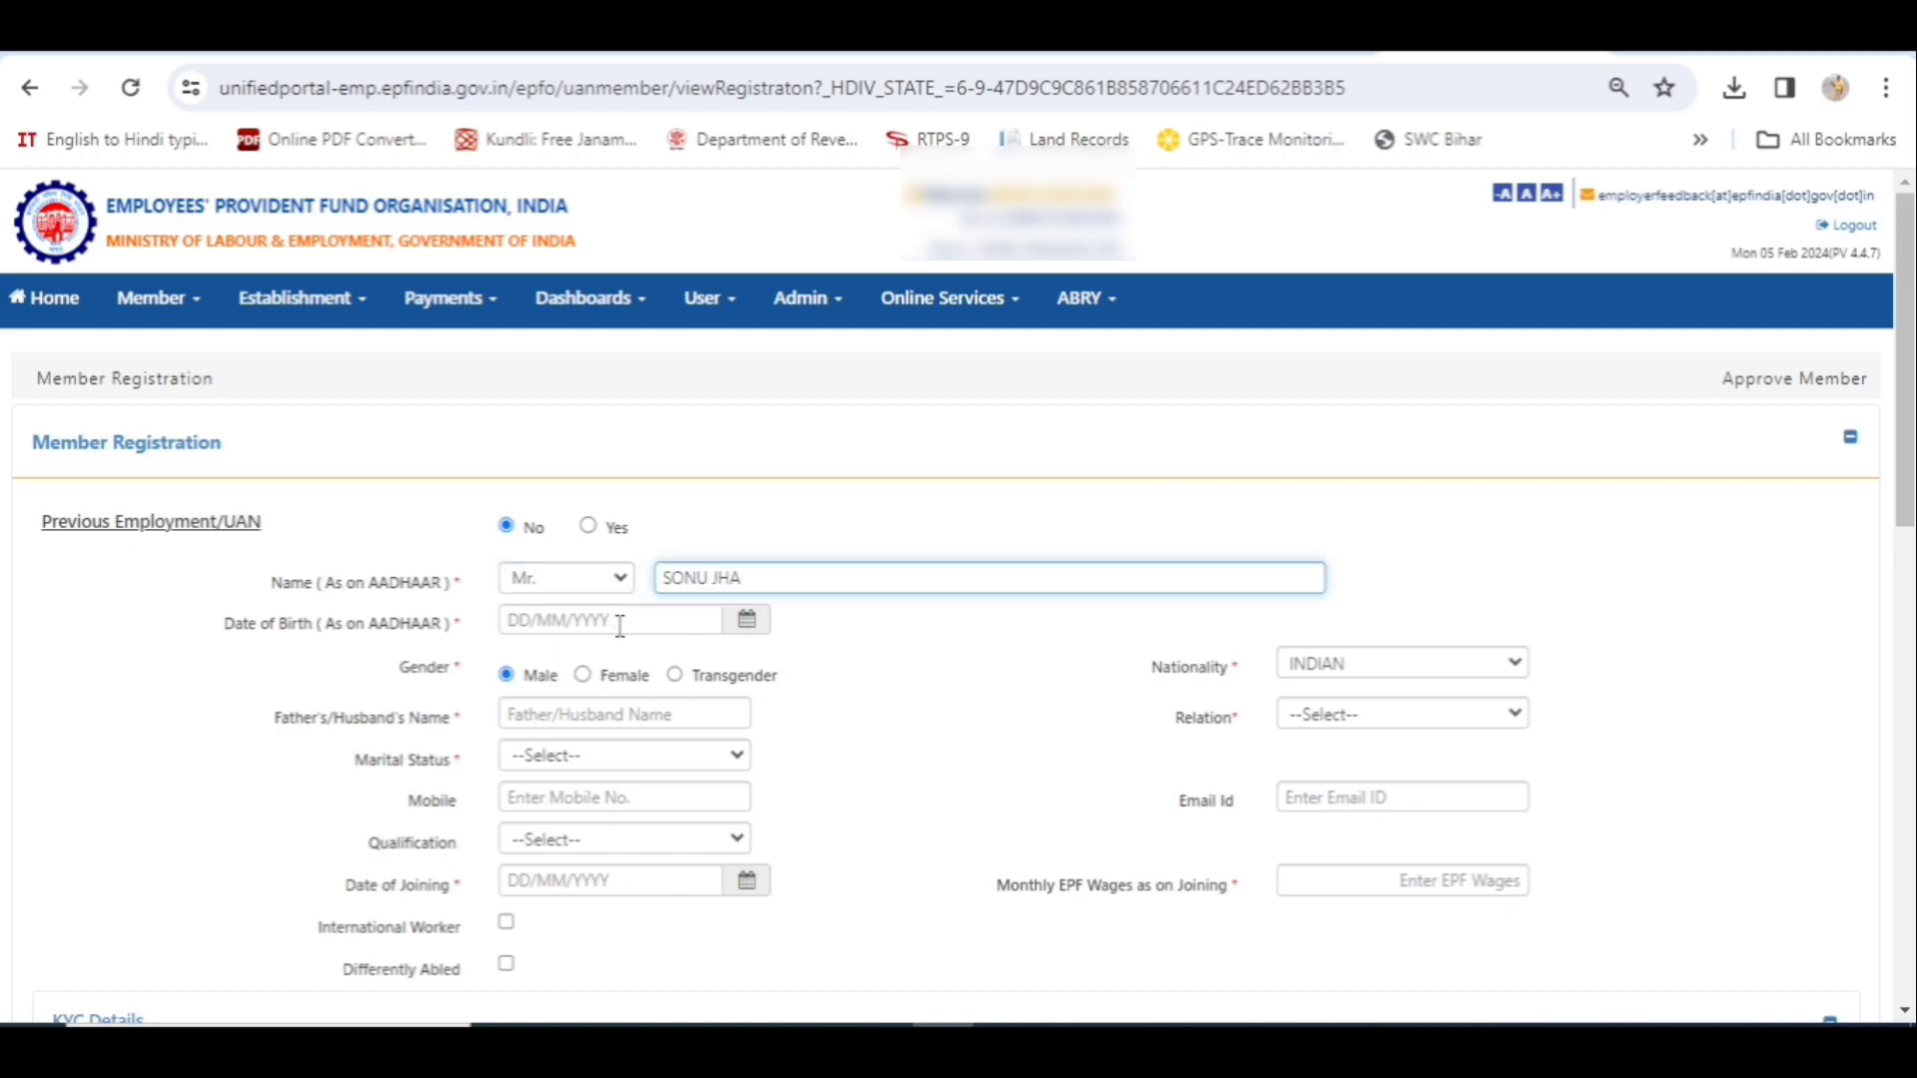
click(619, 626)
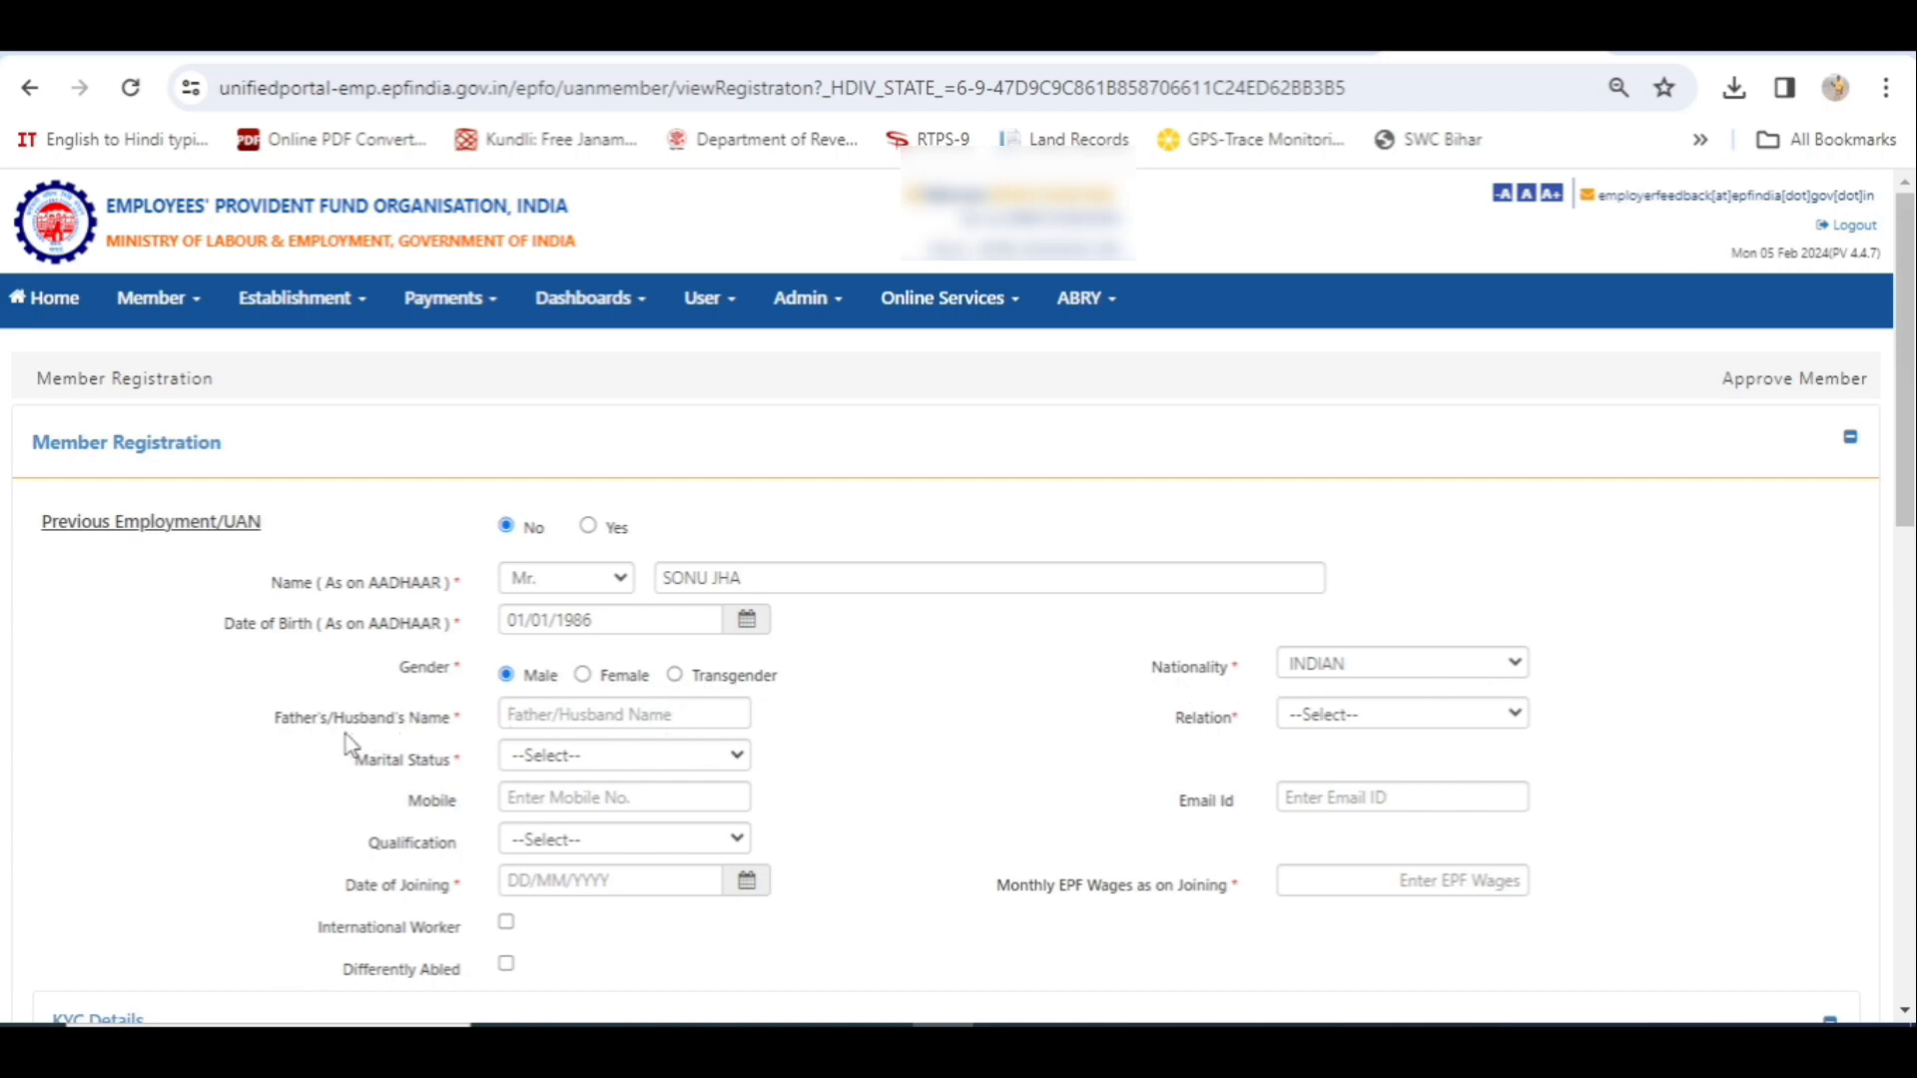
click(582, 718)
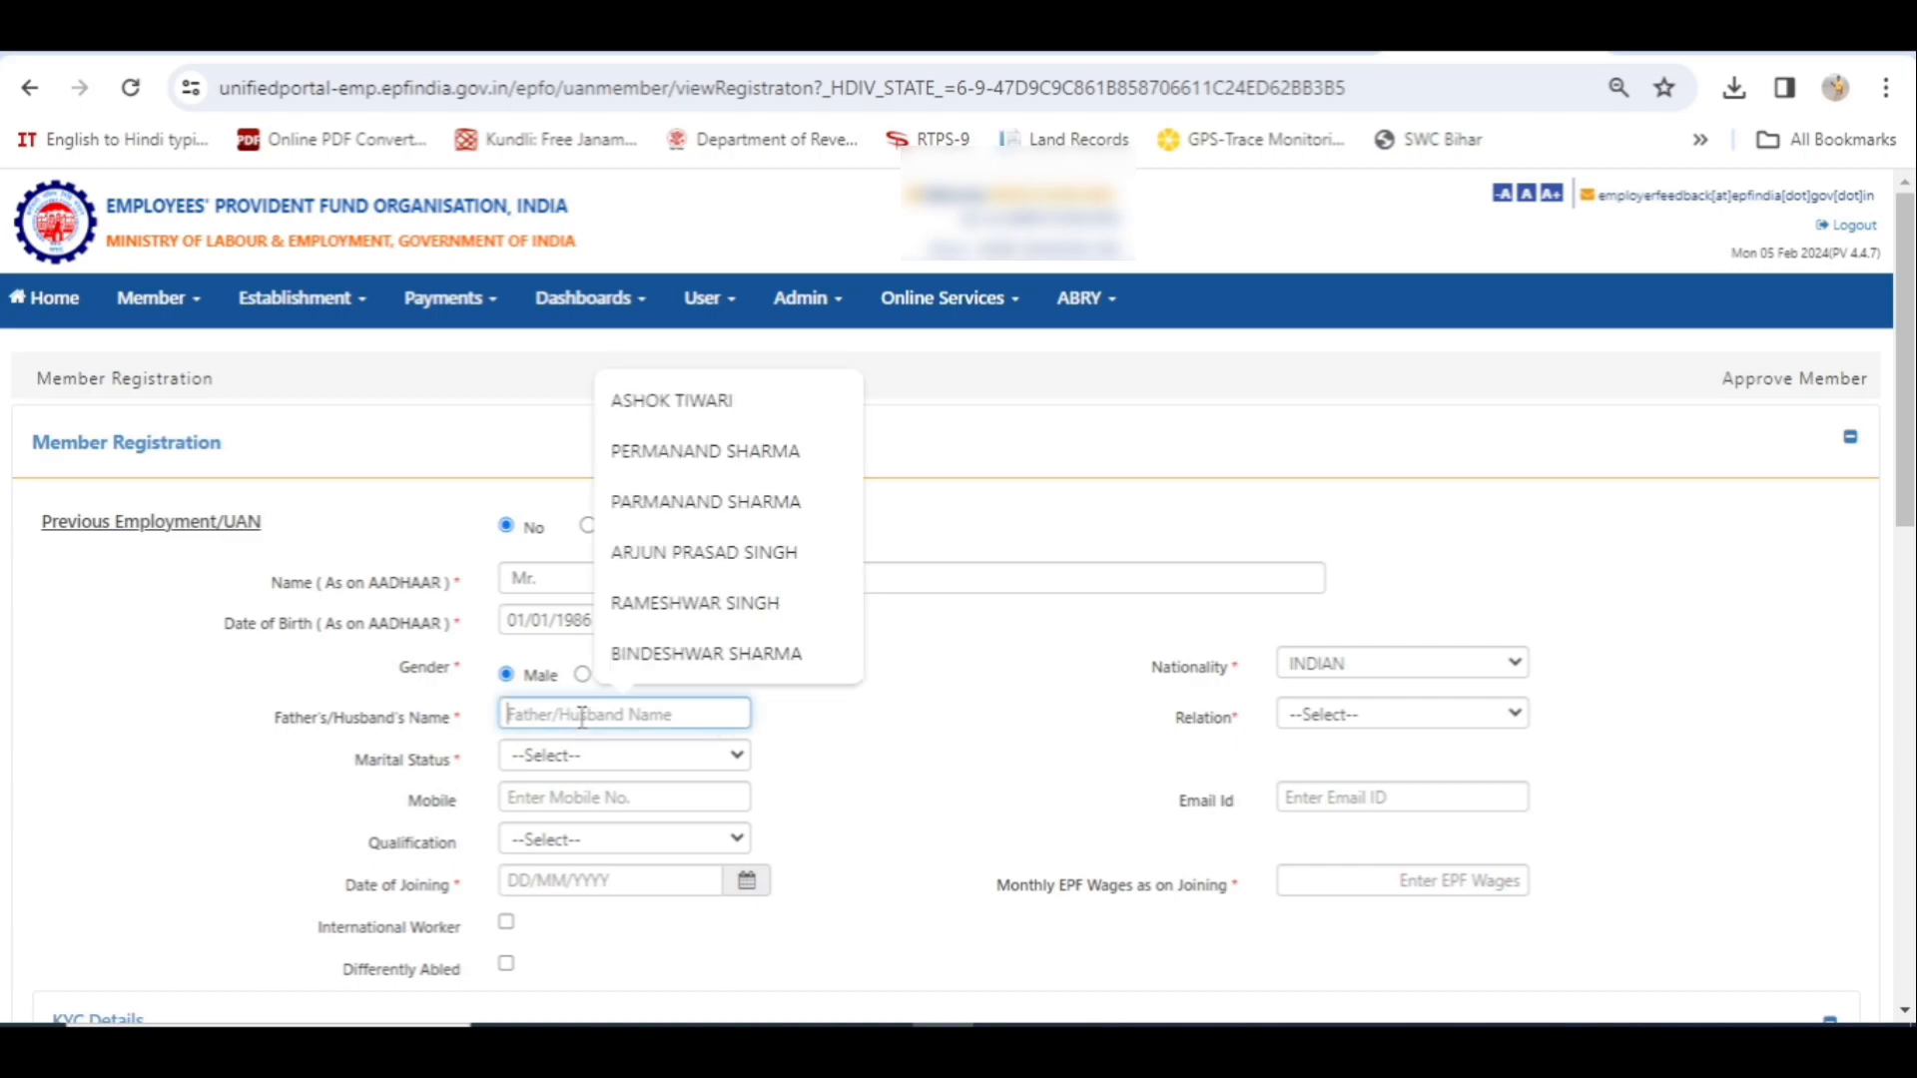
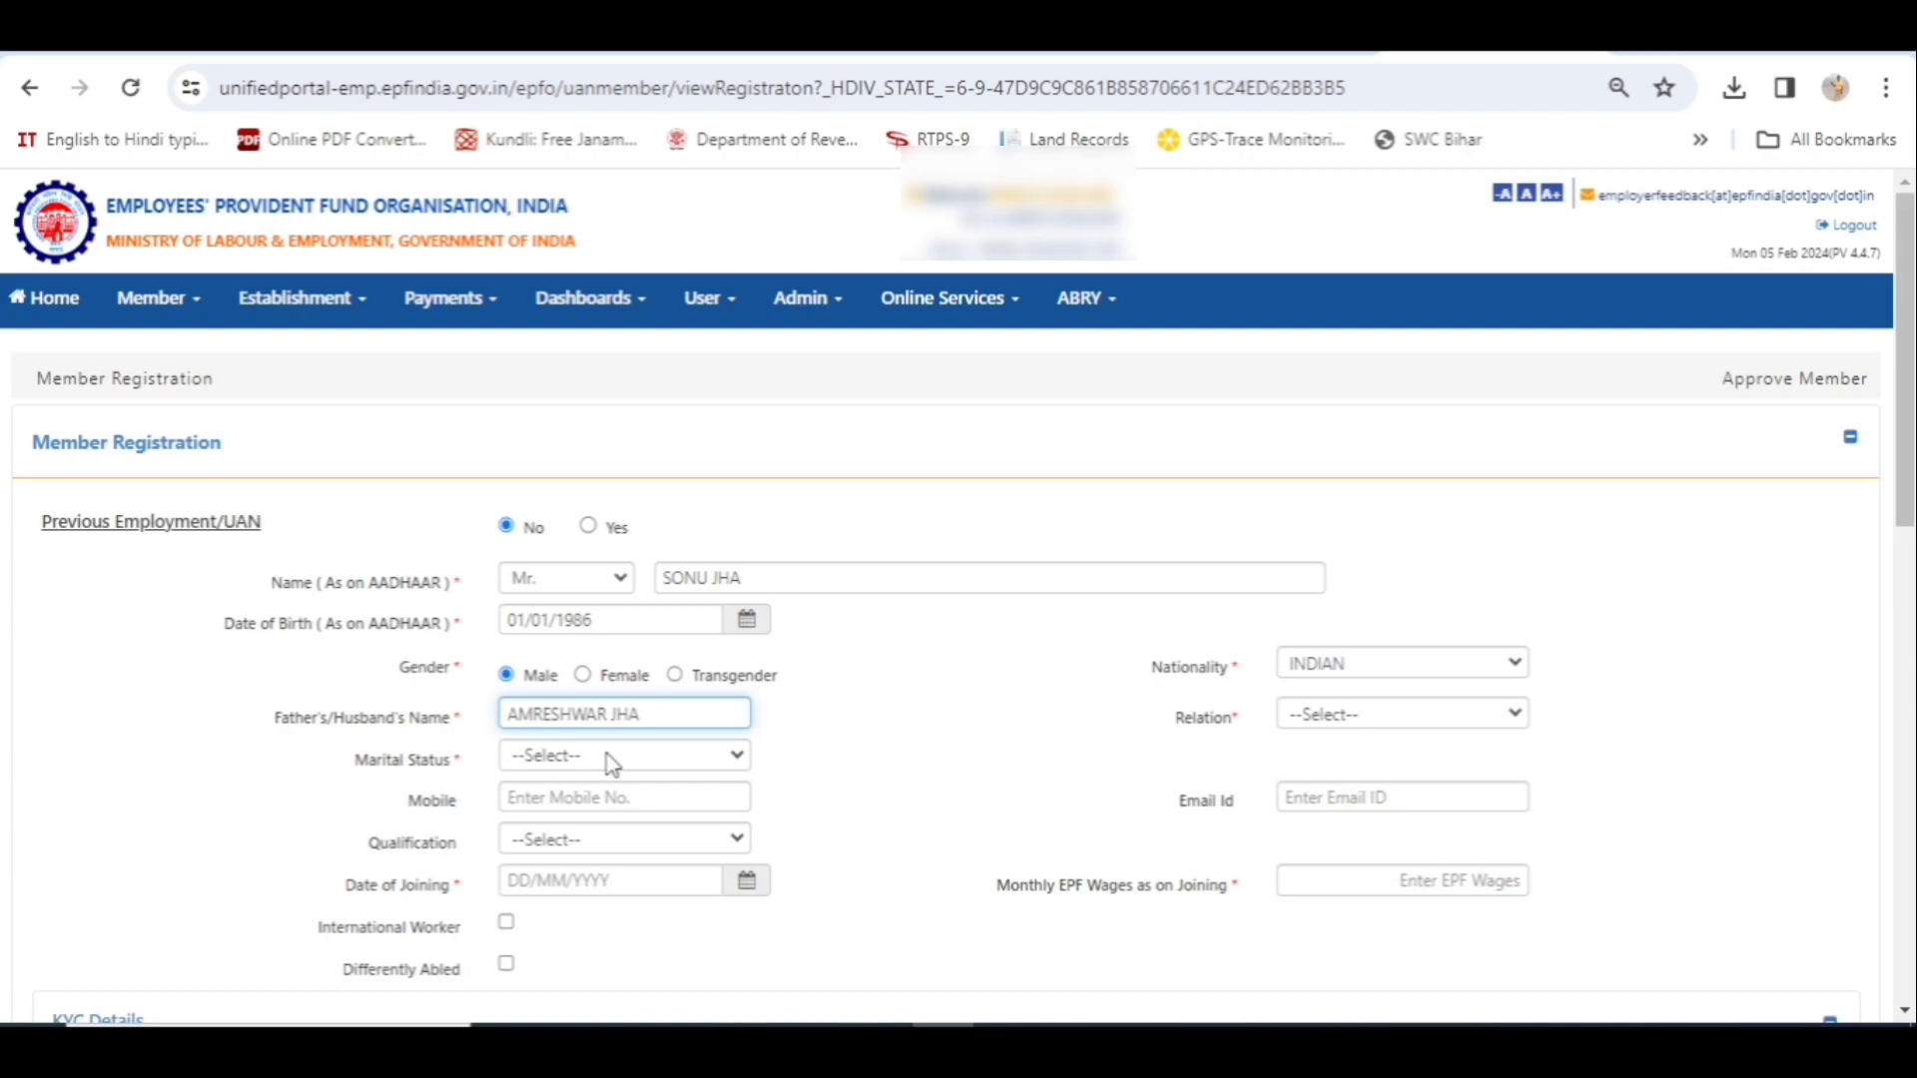
- Set marital status to MARRIED and relation to Father
click(675, 768)
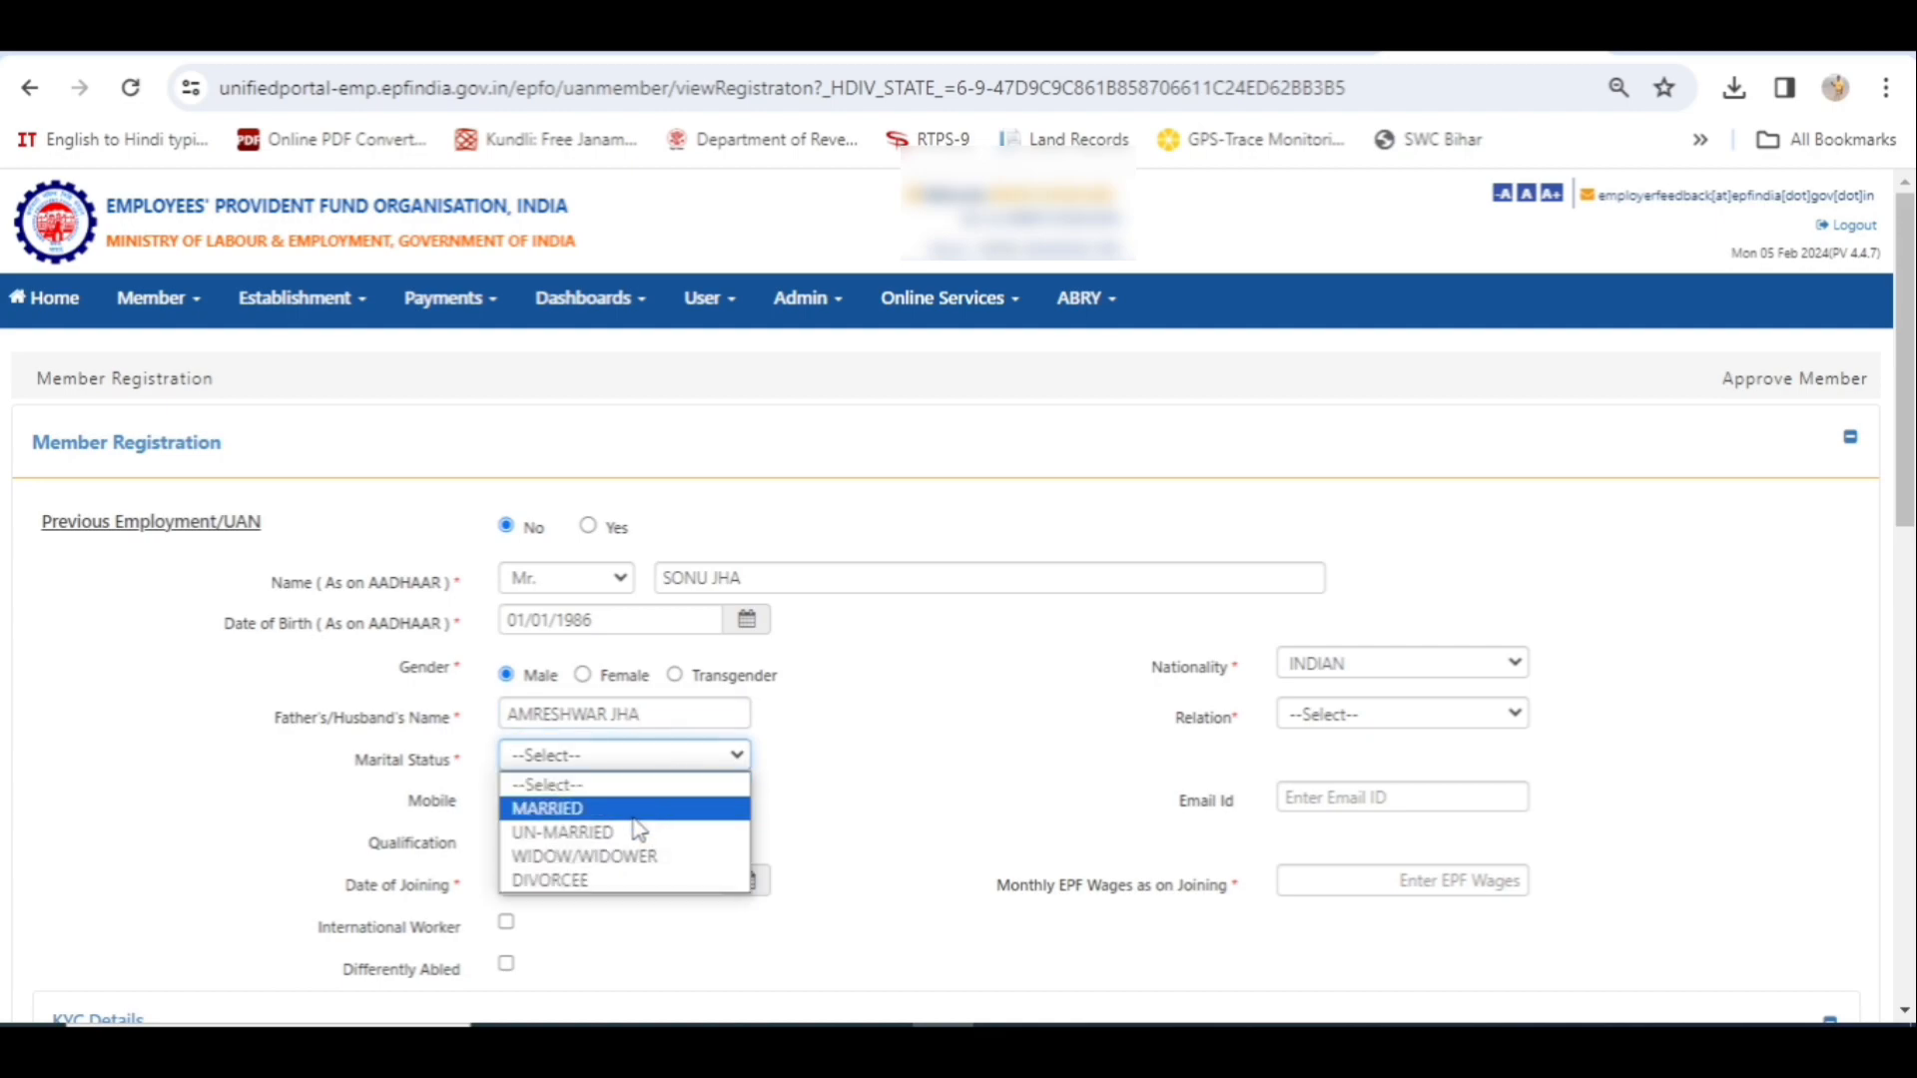
click(599, 808)
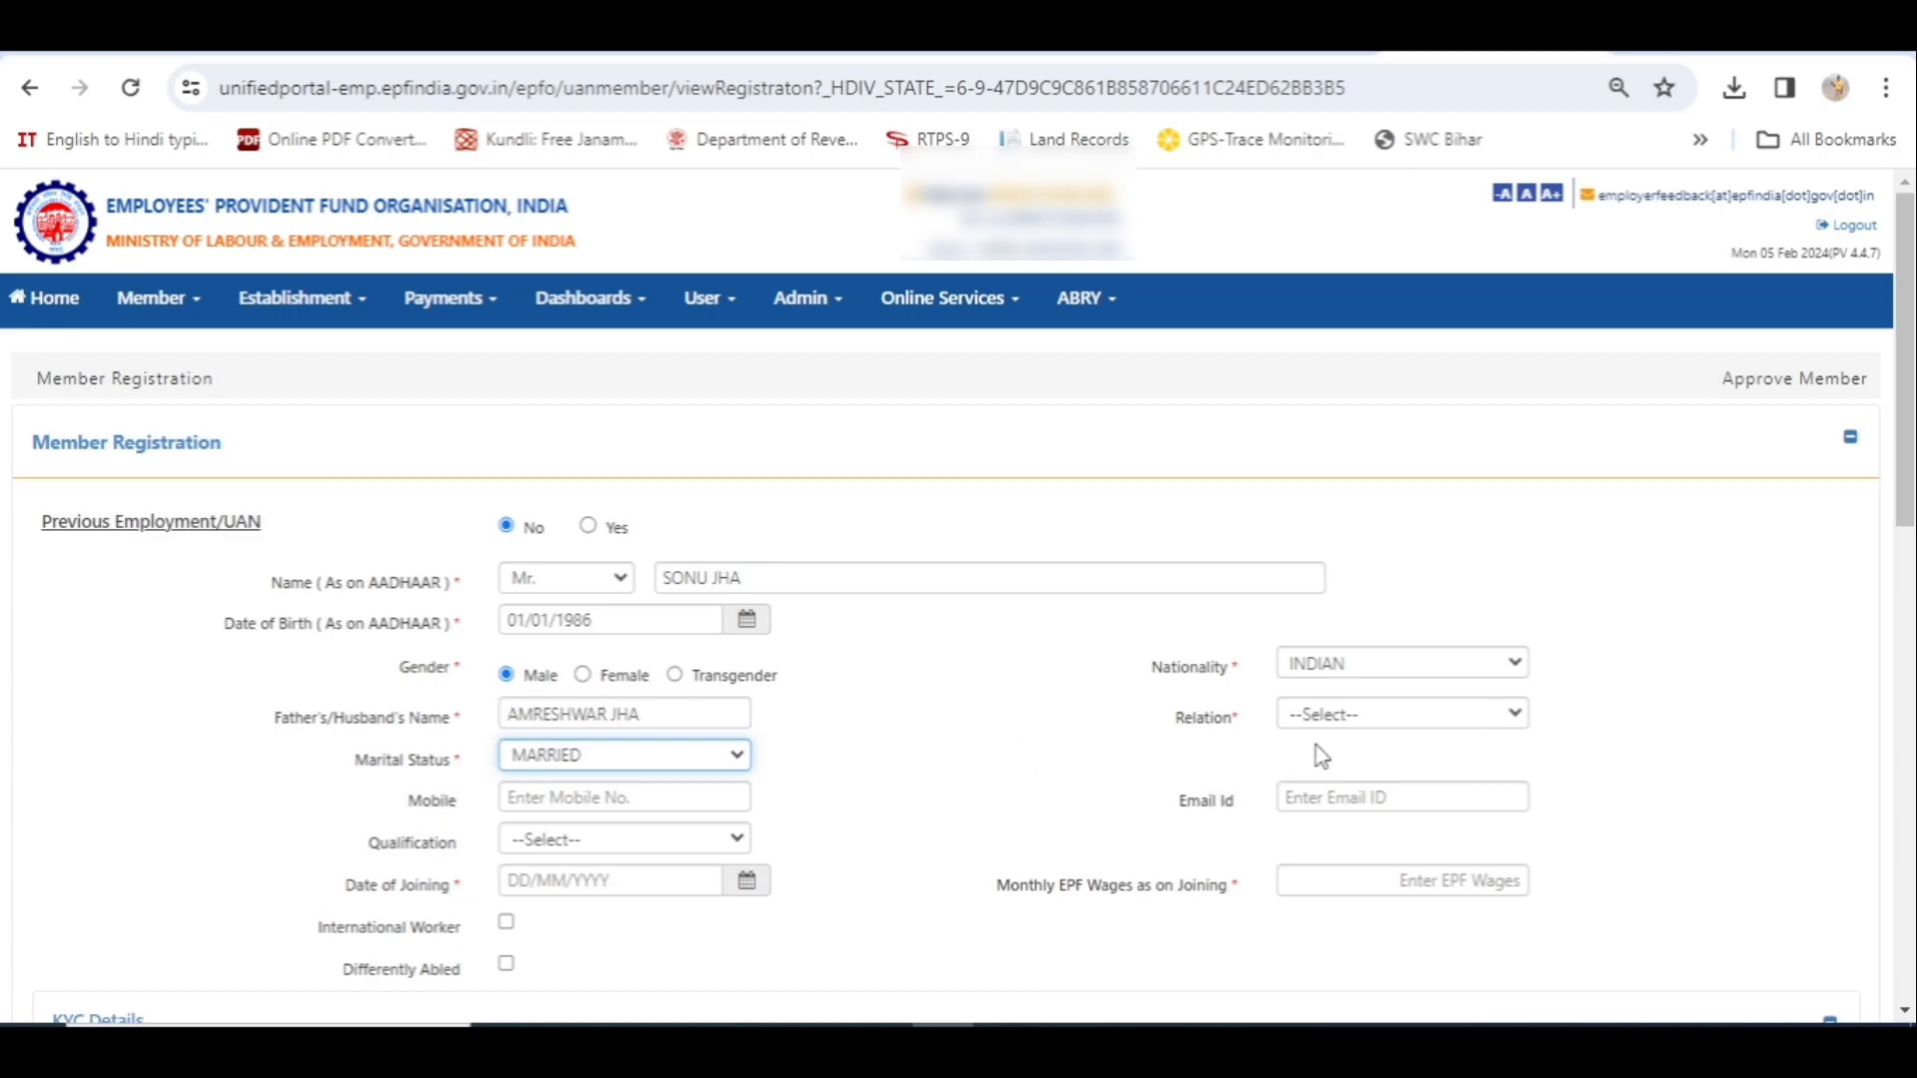
click(1506, 717)
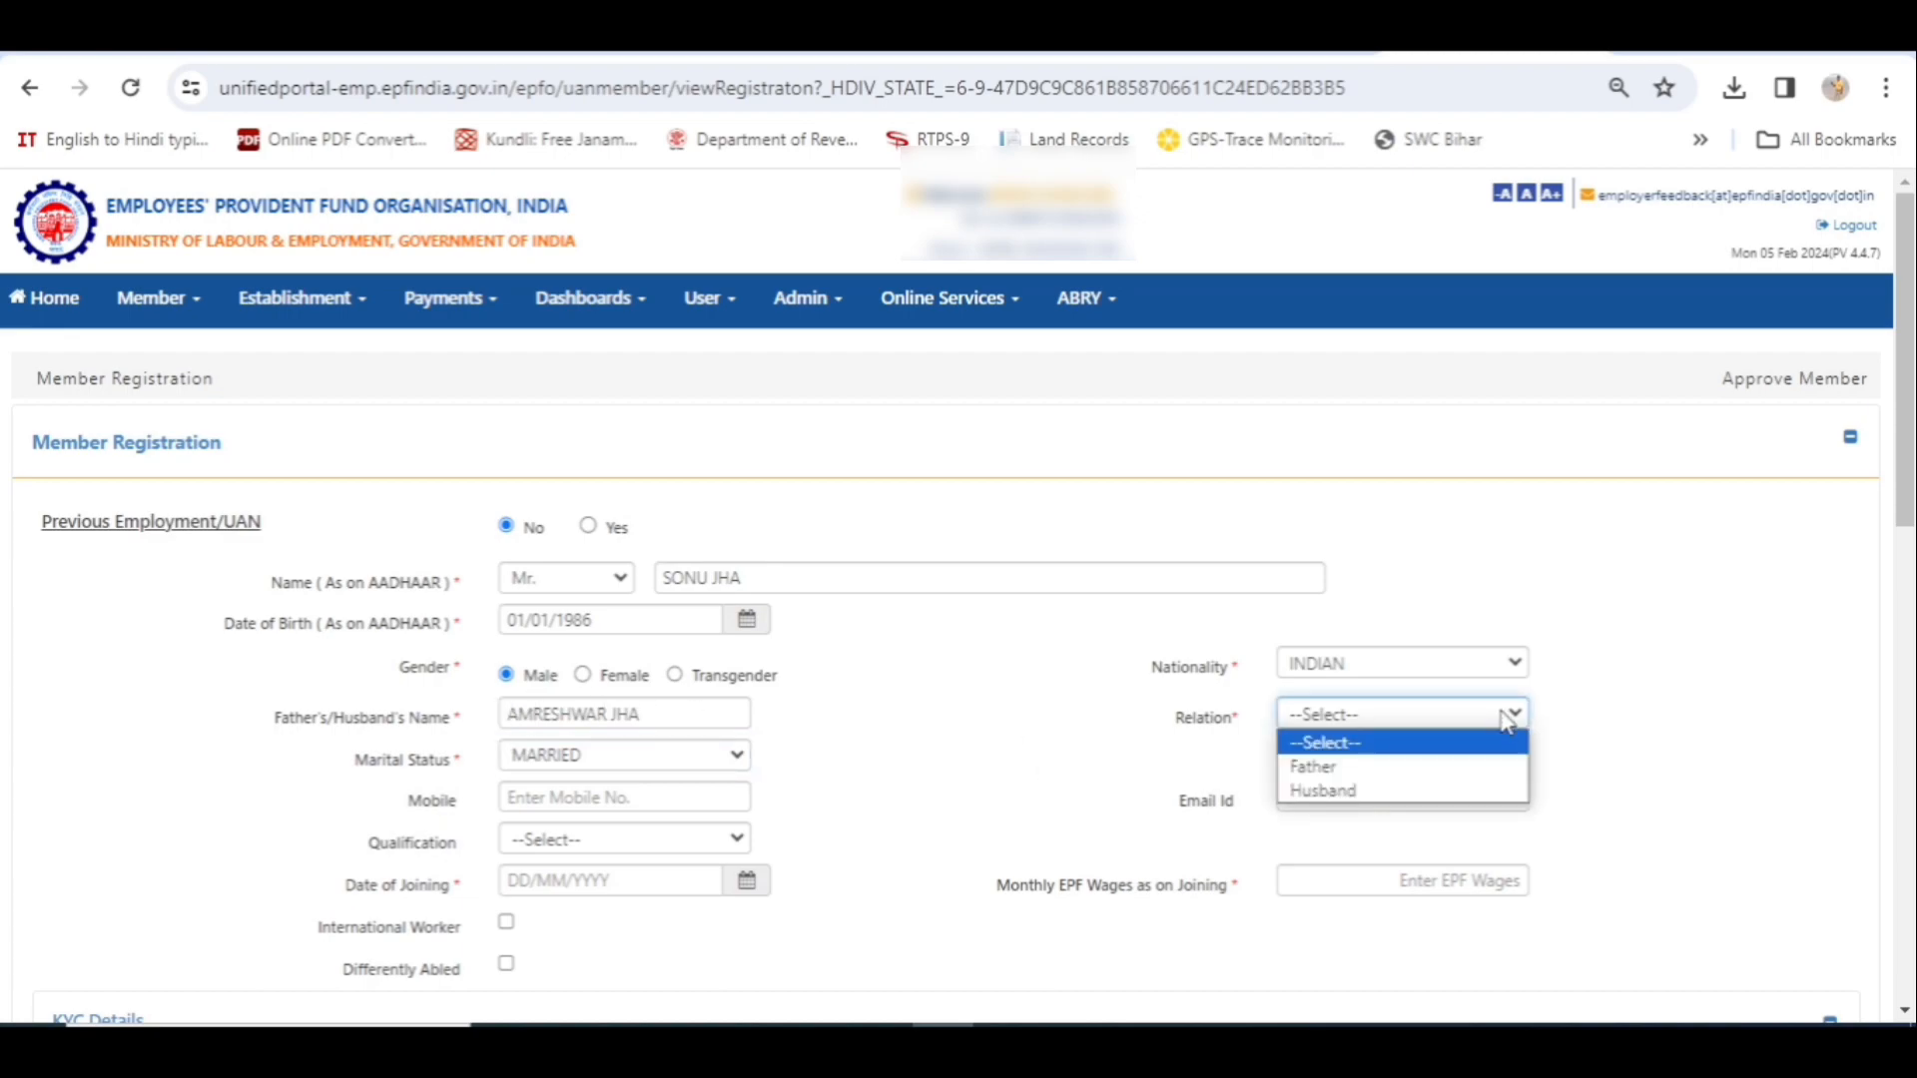
click(1438, 769)
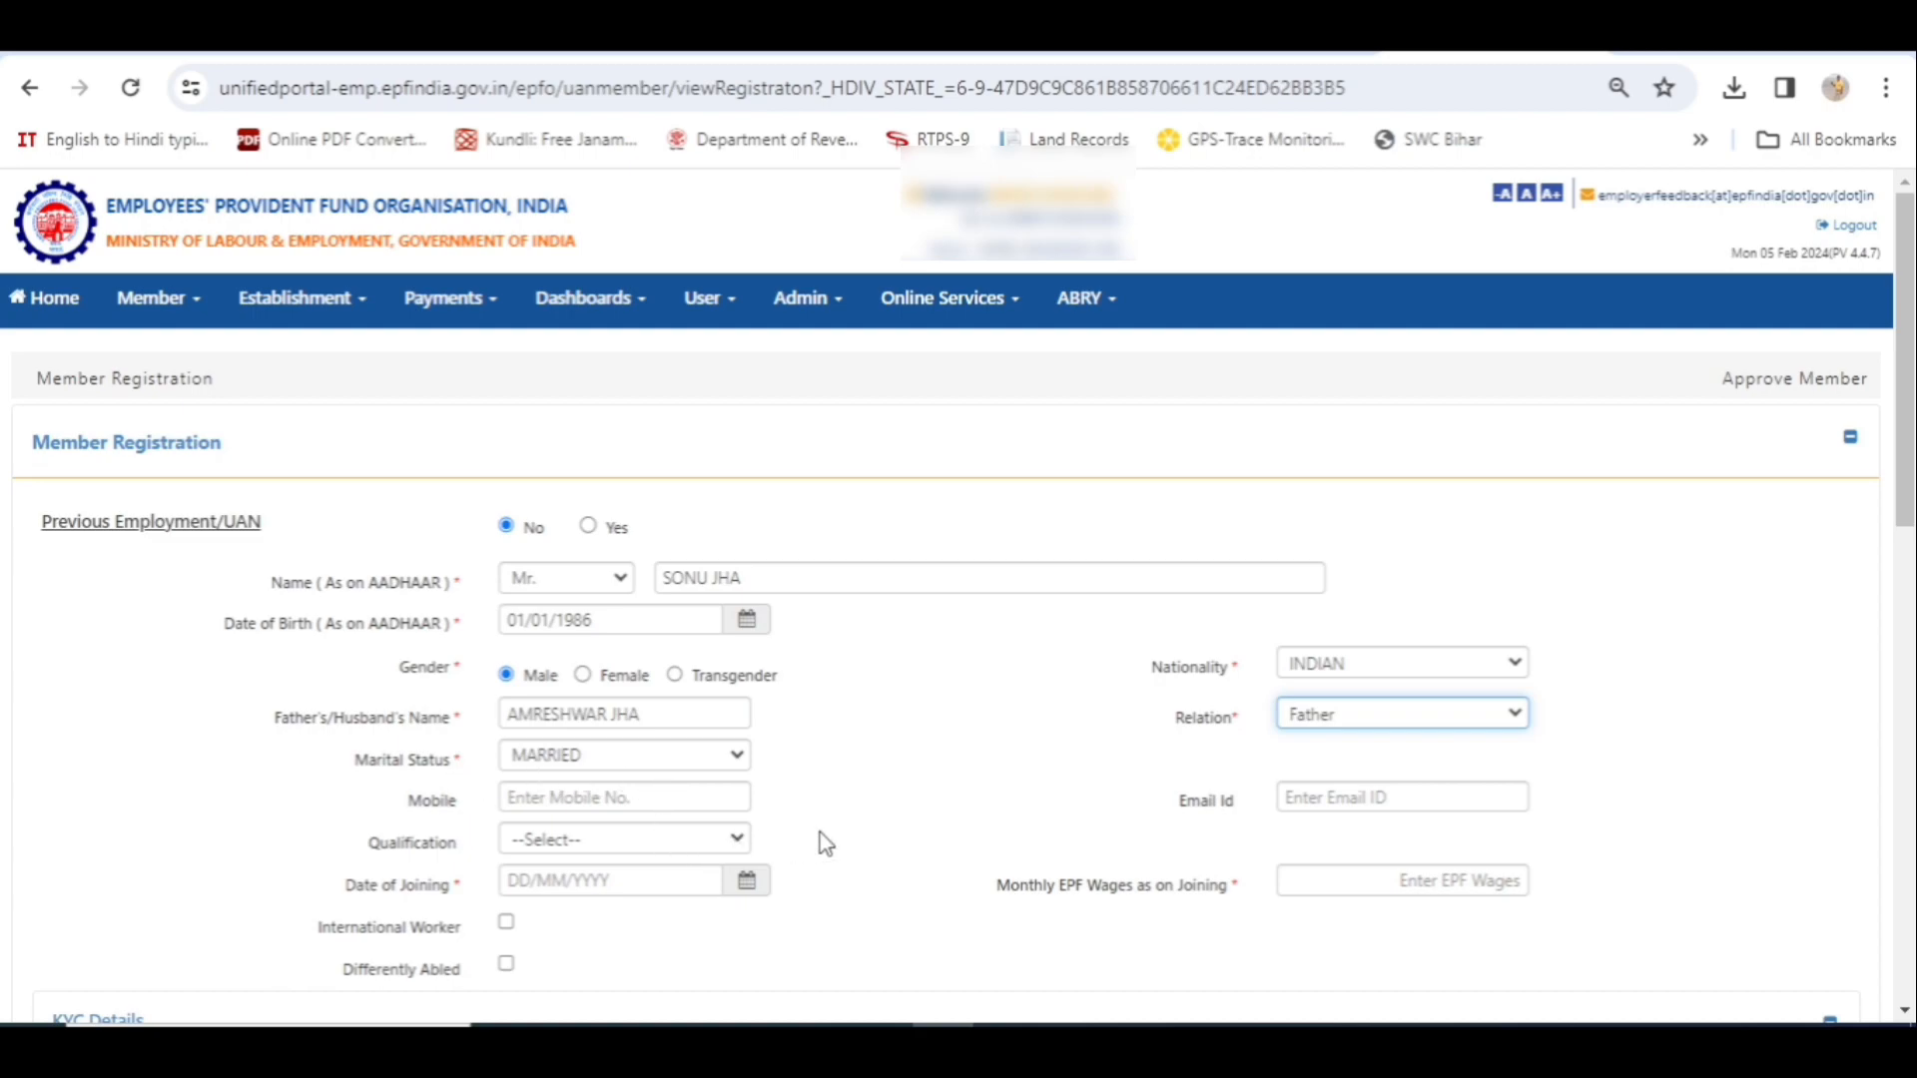
scroll(876, 844, down, 2)
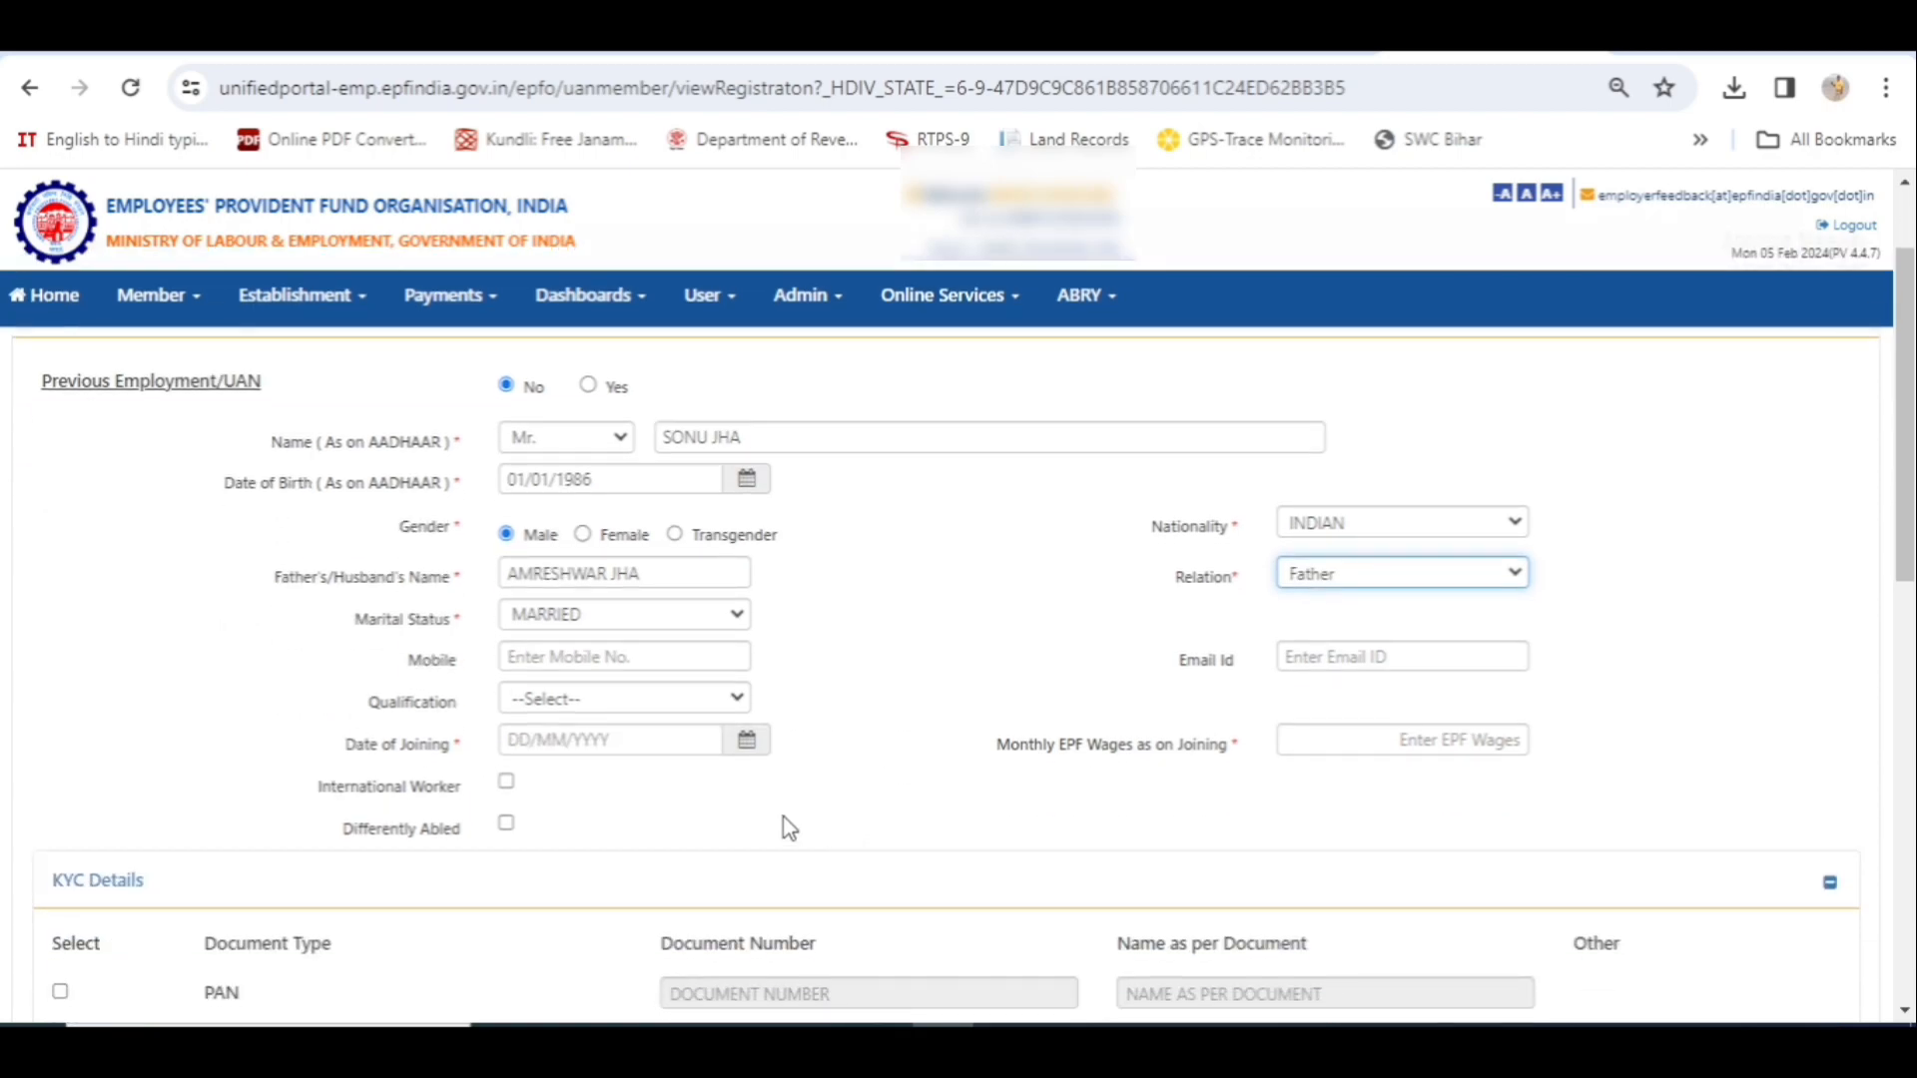
- Pick 9 February 2024 as the date of joining from the calendar
click(746, 744)
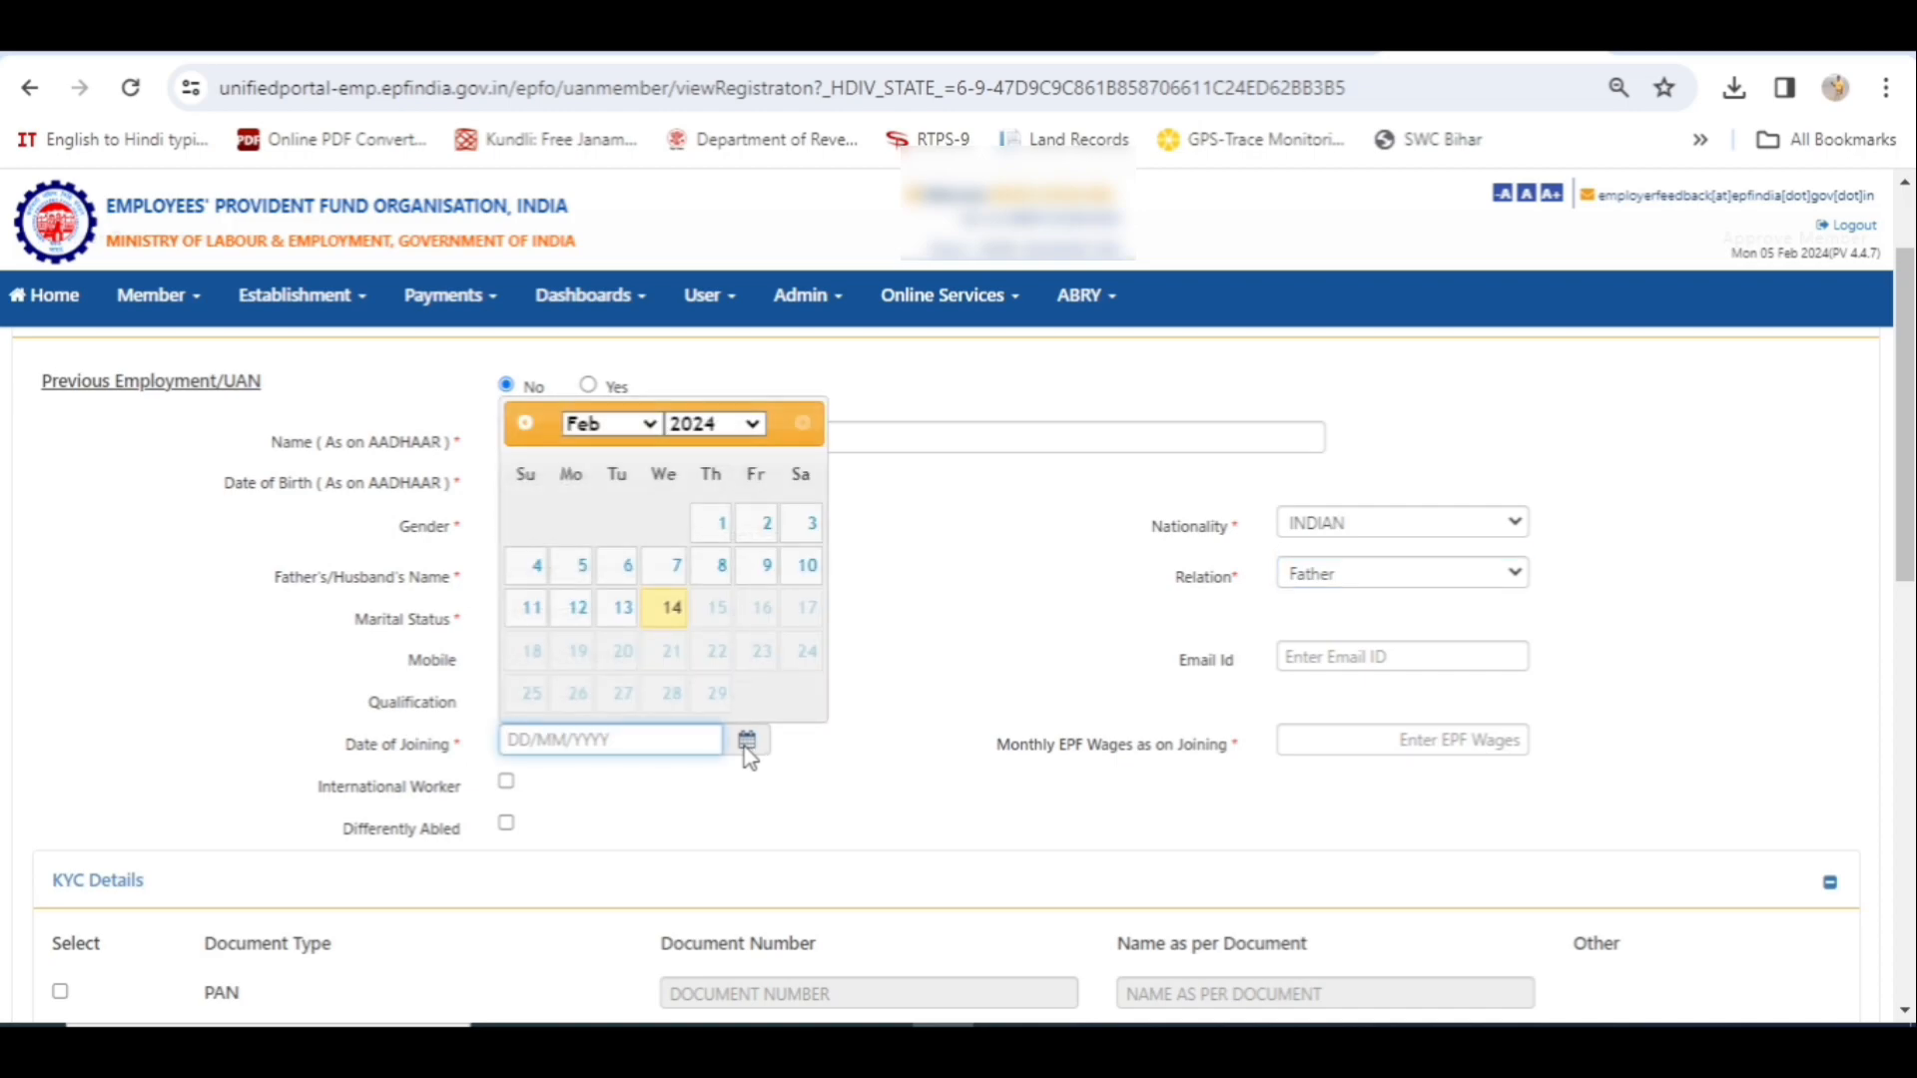
click(766, 567)
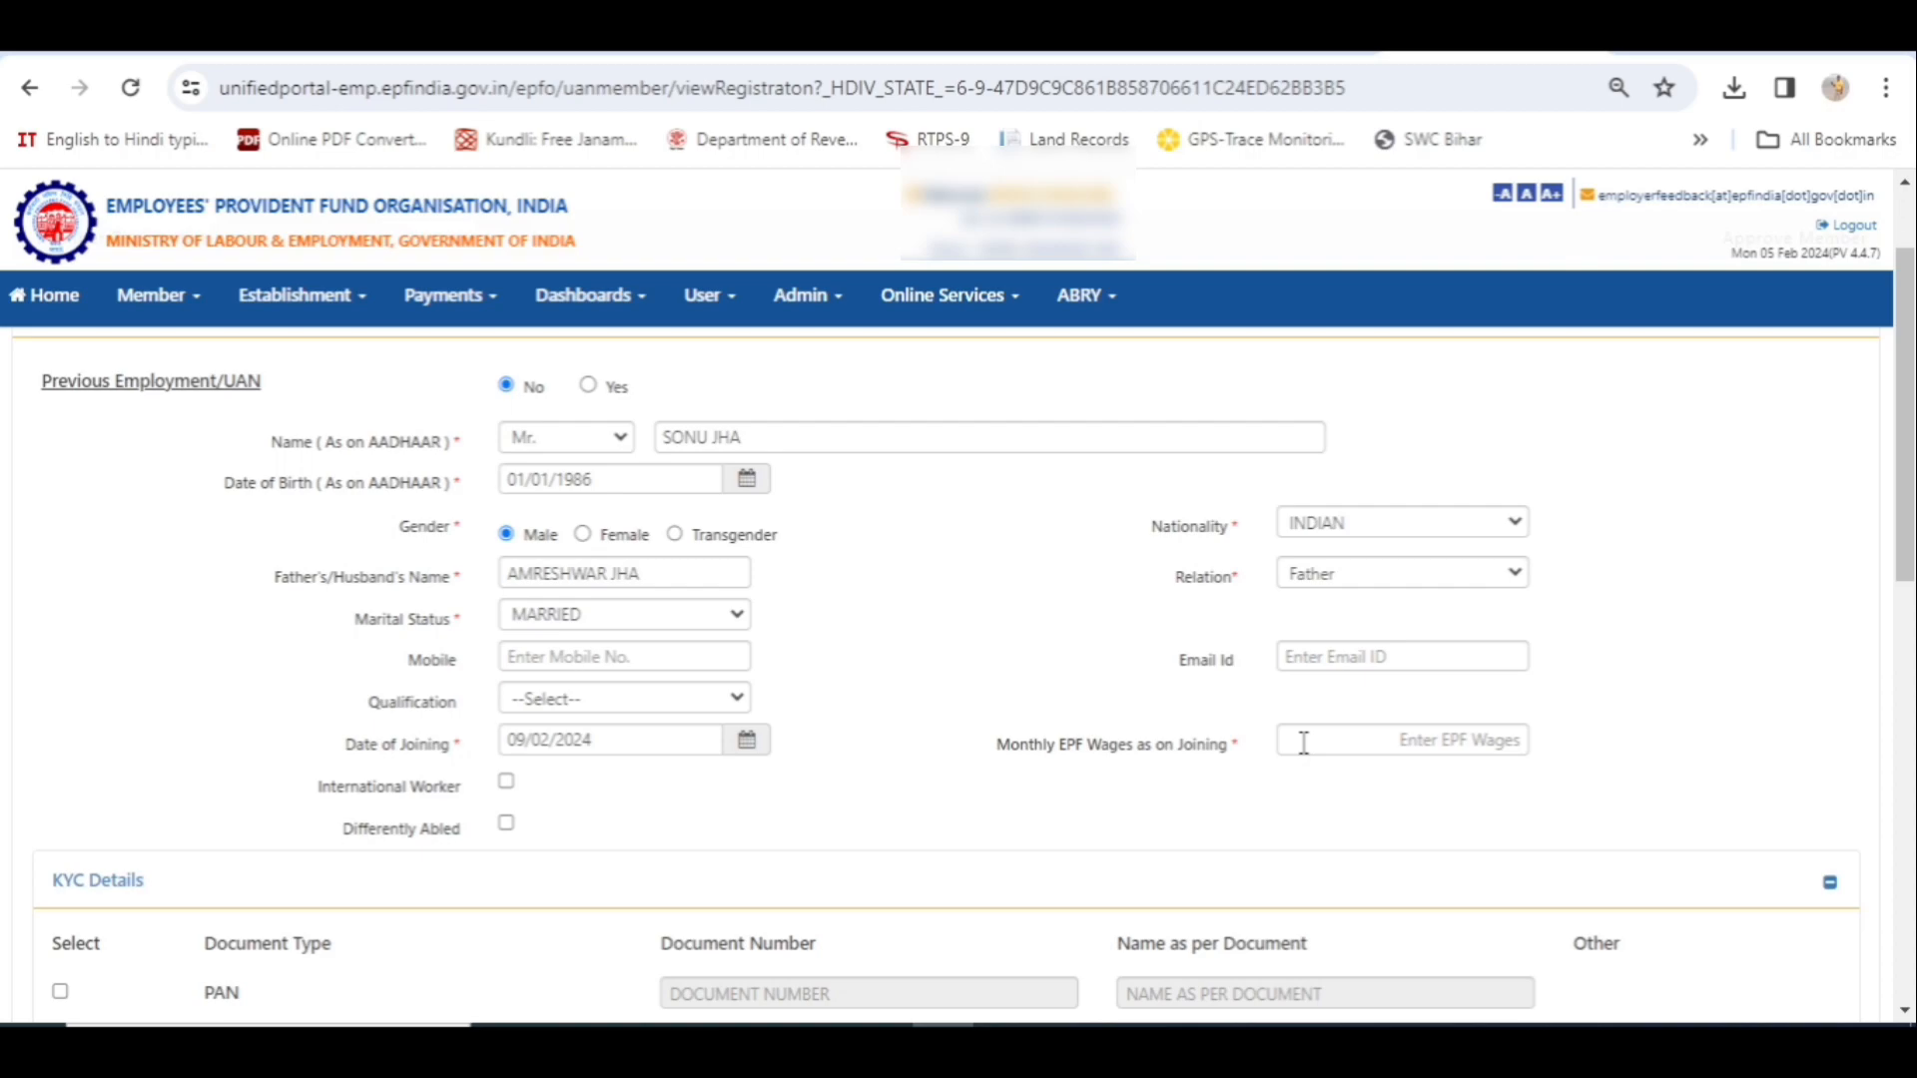
- Enter 10500 as monthly EPF wages on joining and tick Aadhaar in KYC Details
click(1303, 742)
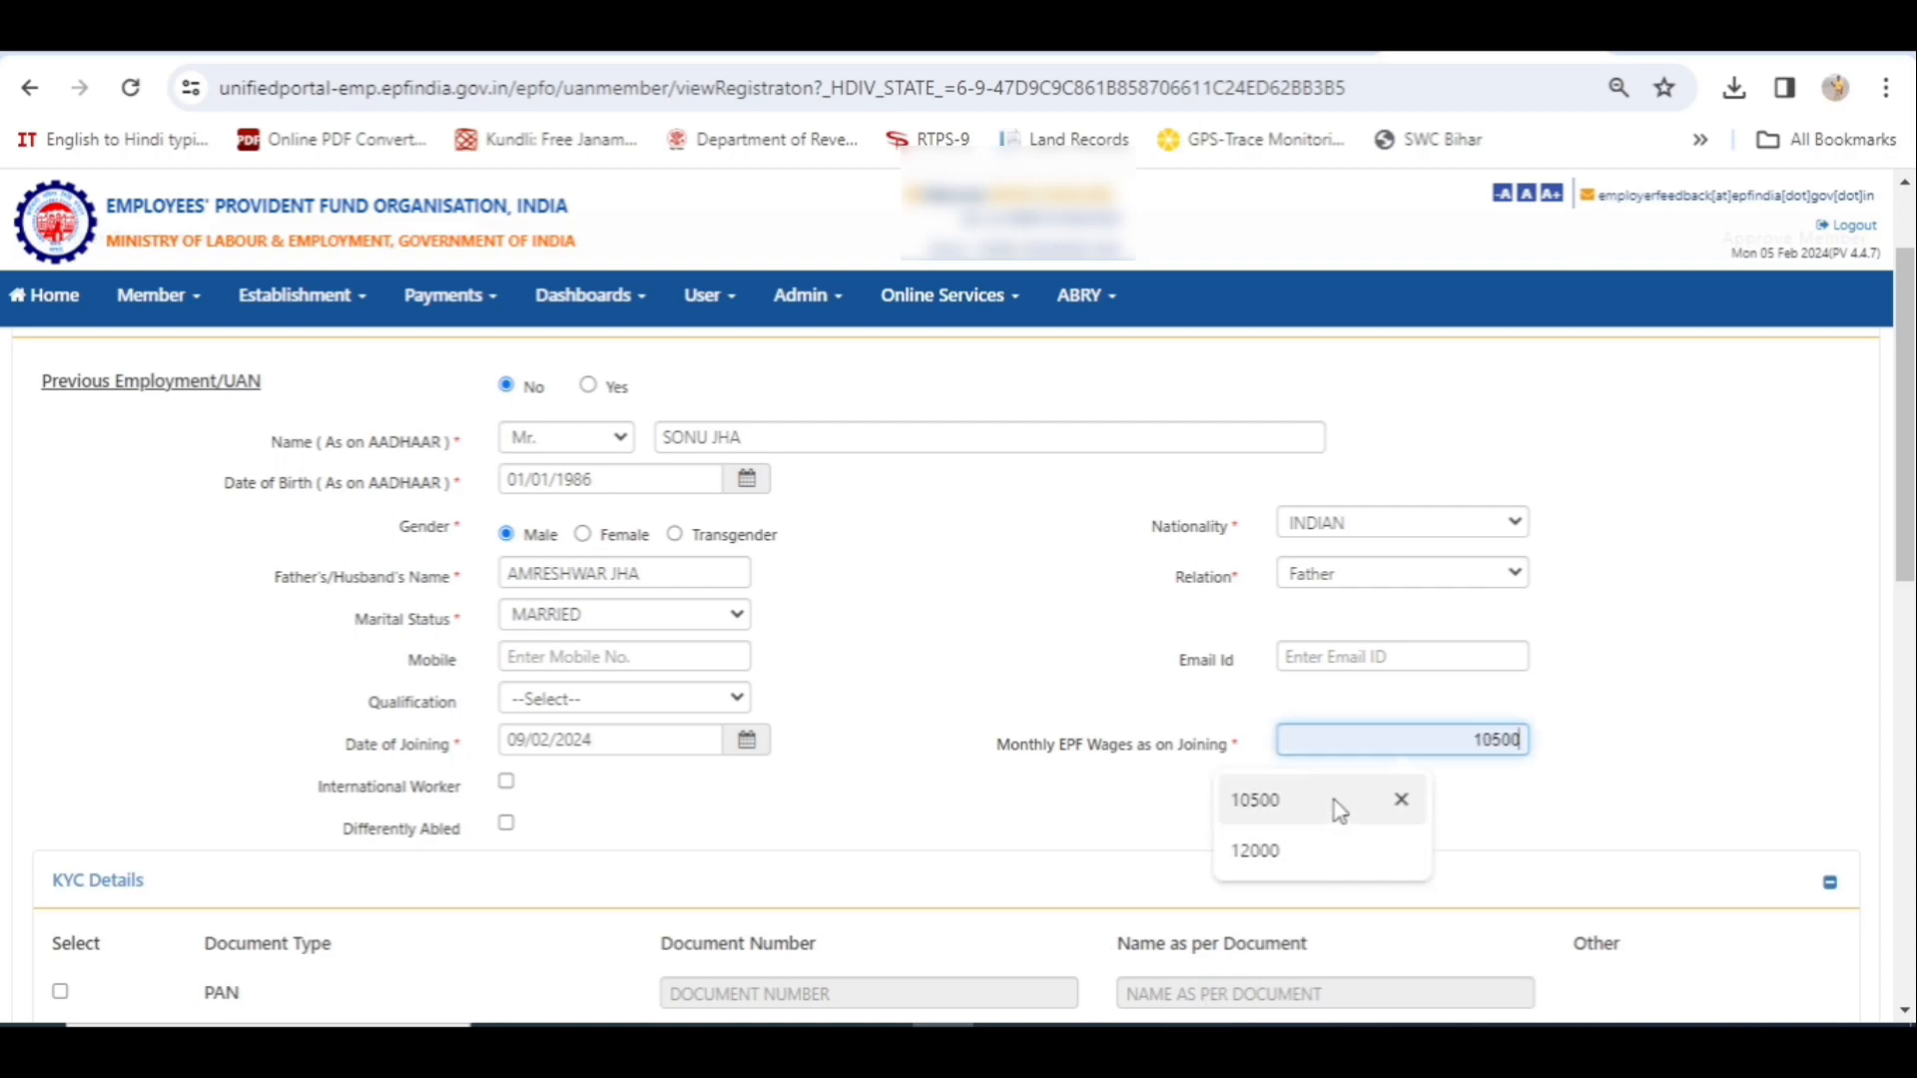
click(1280, 809)
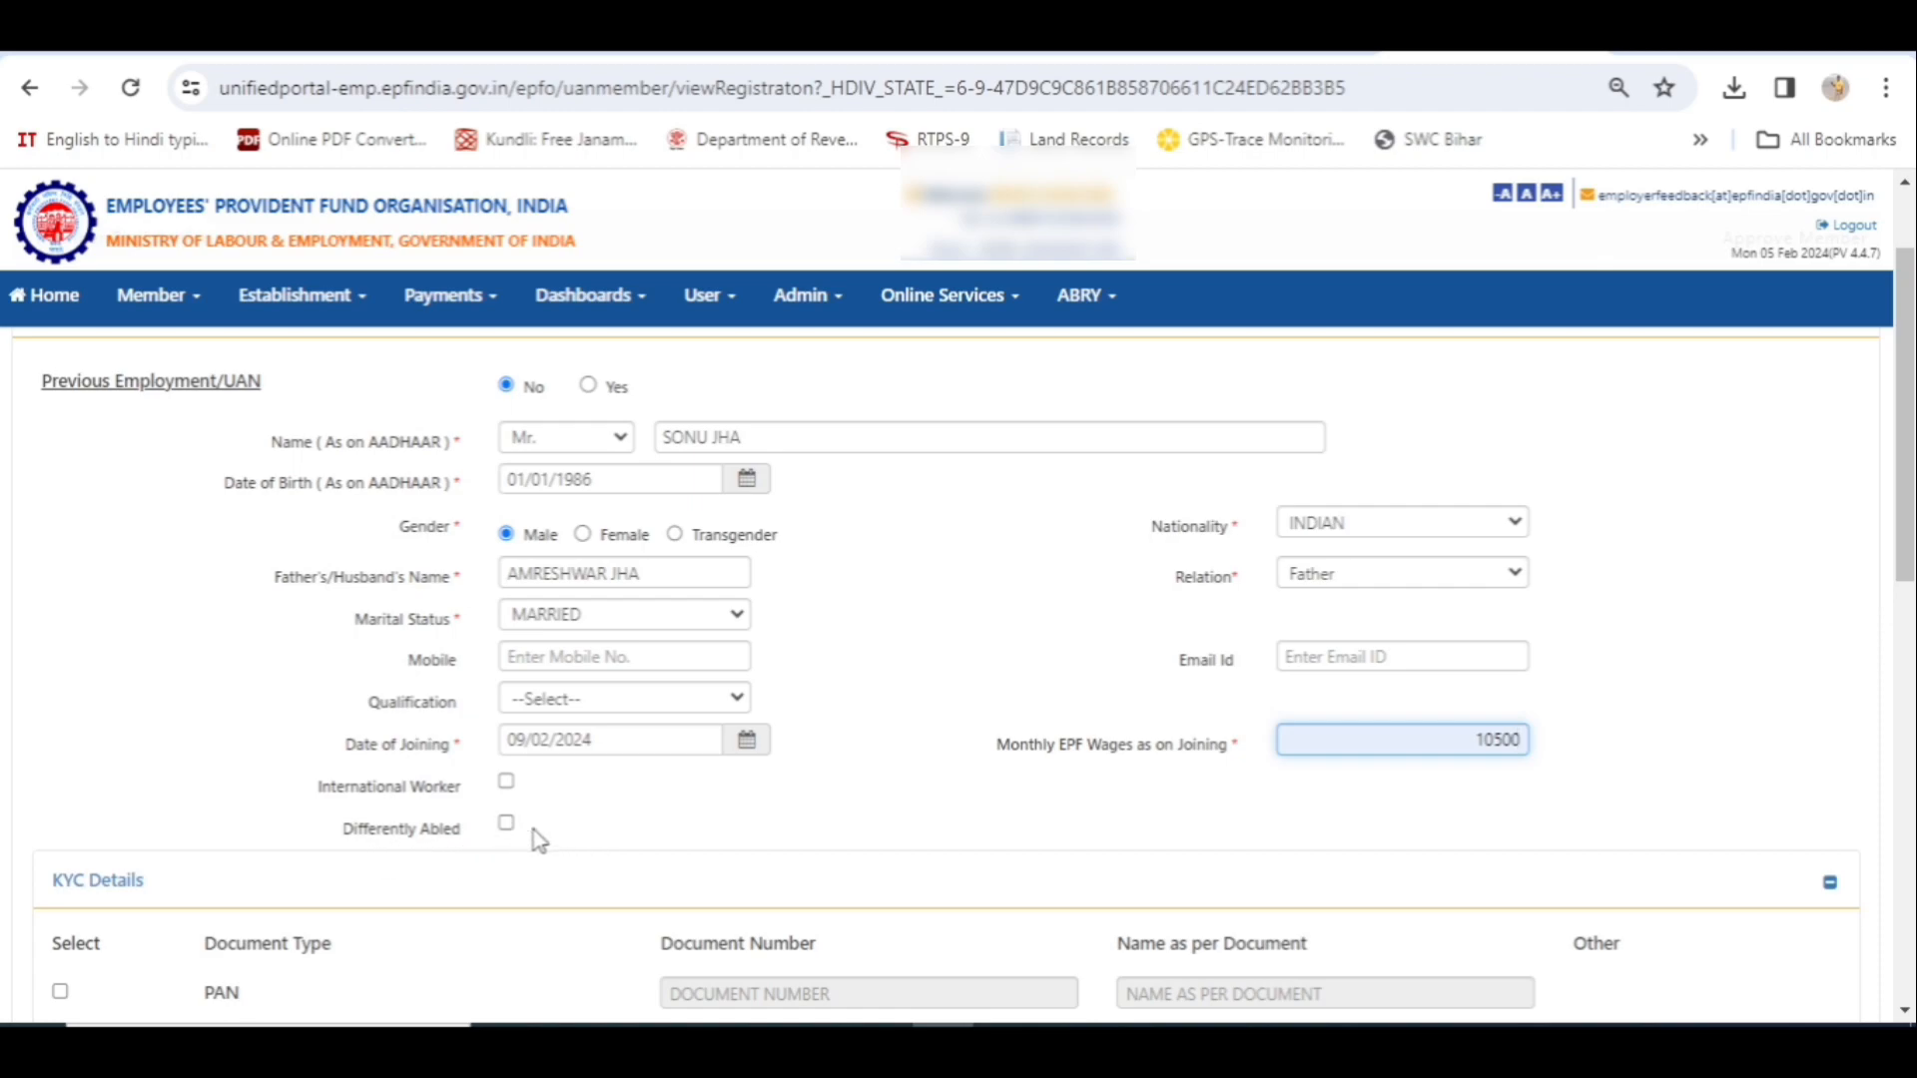
scroll(555, 841, down, 3)
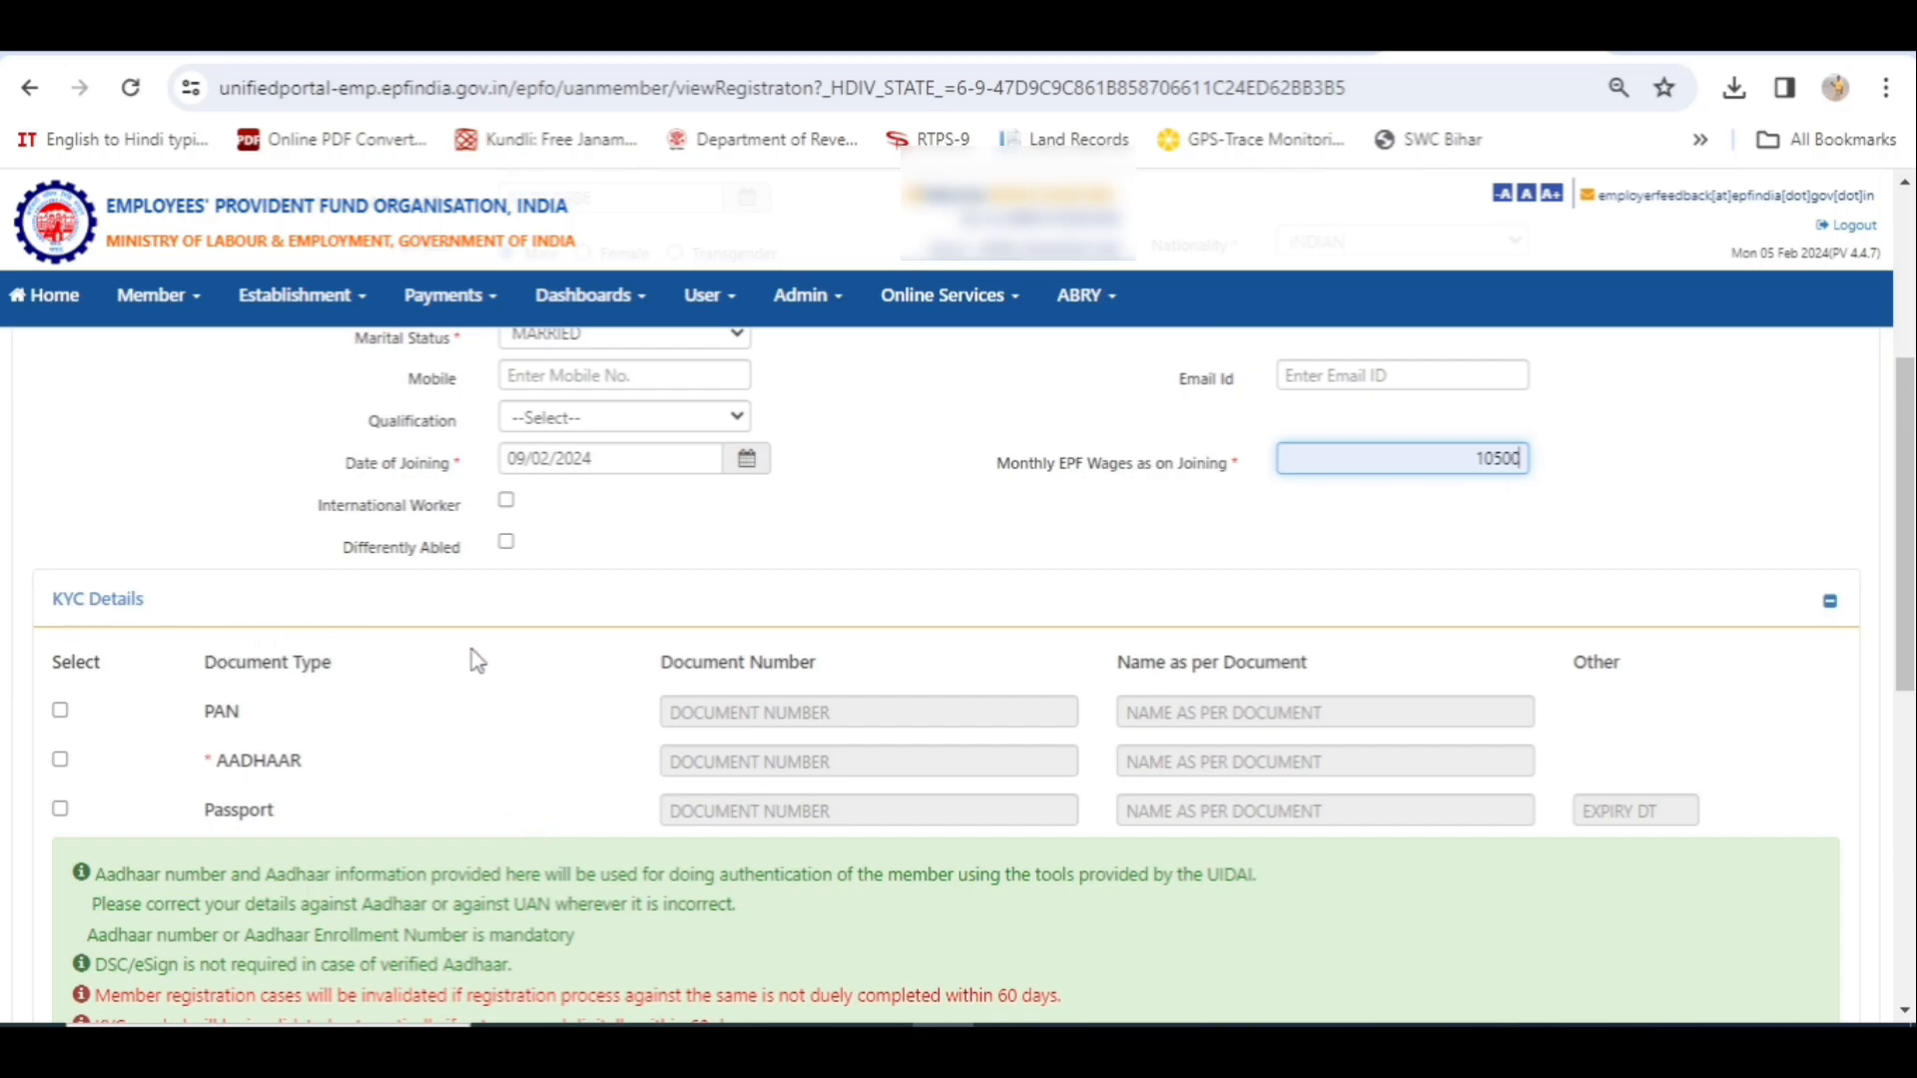
scroll(470, 659, down, 2)
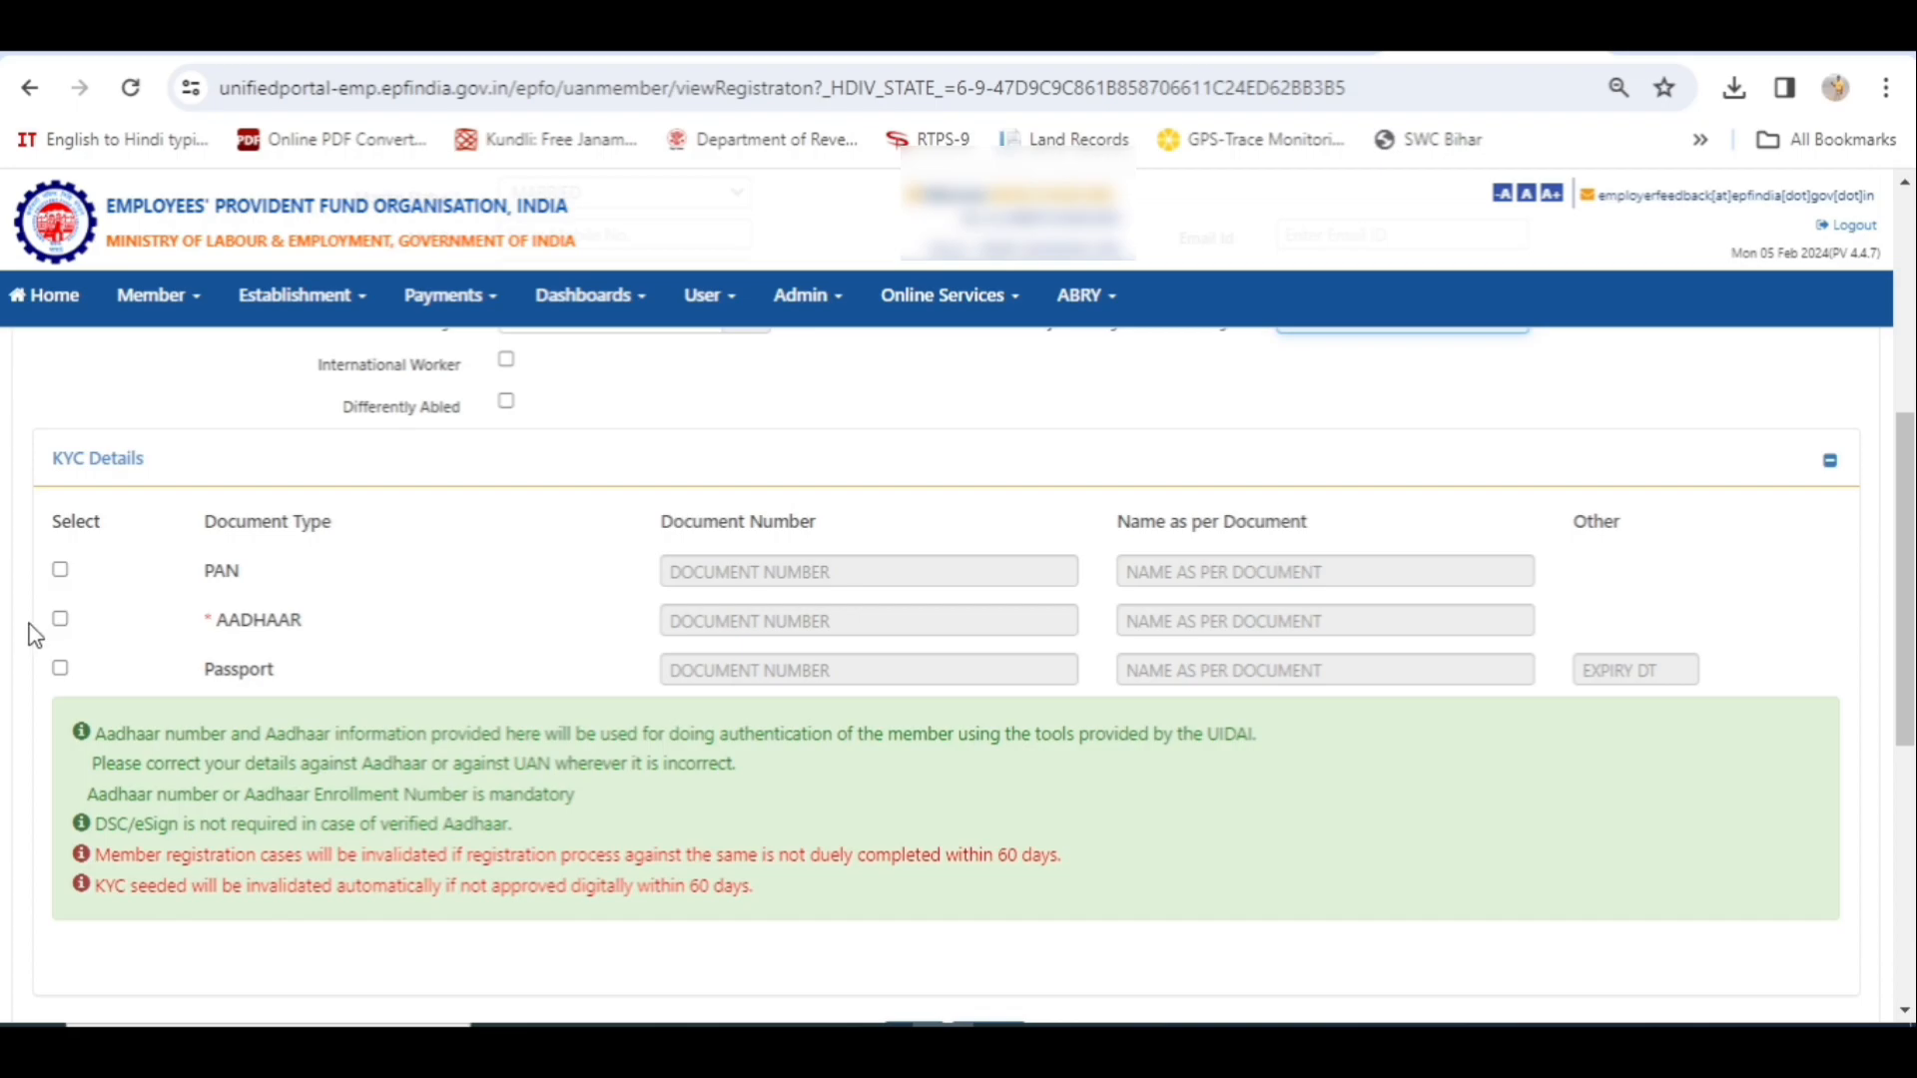
click(60, 619)
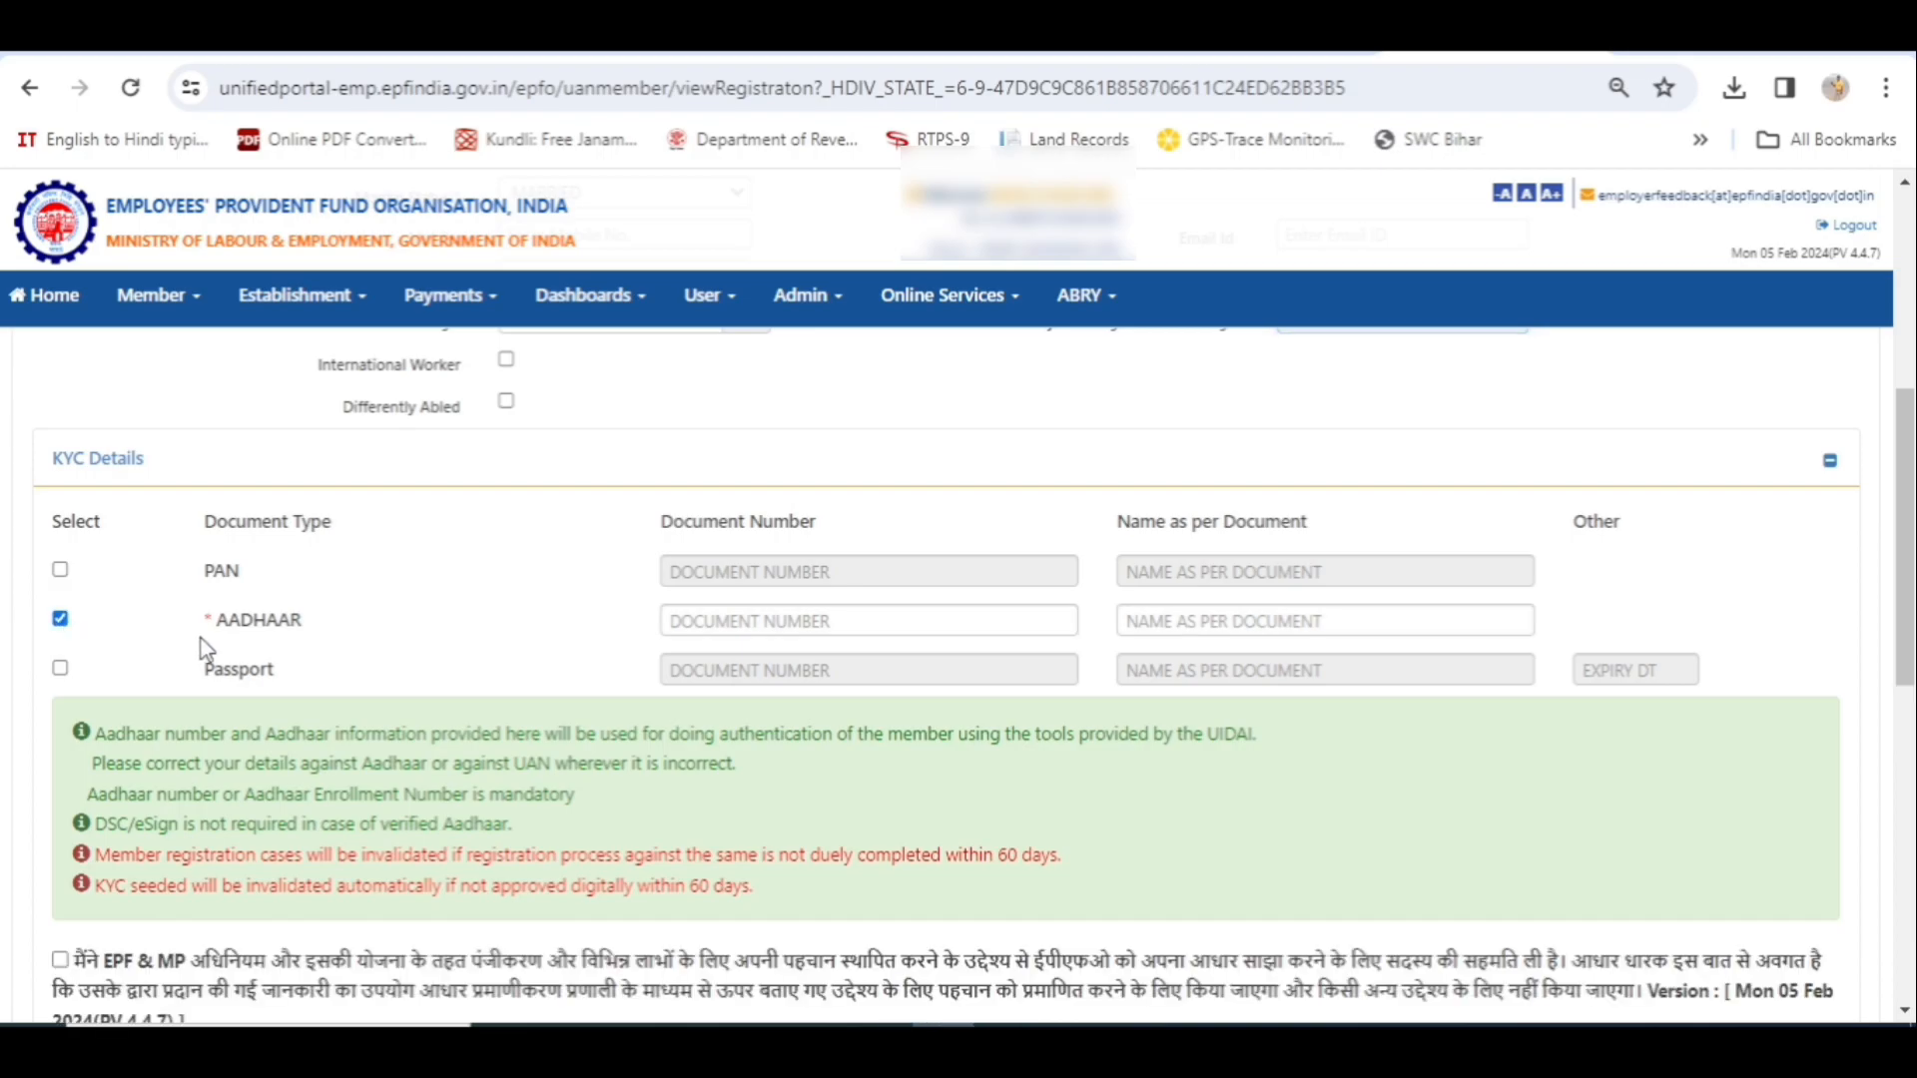
- Fill the Aadhaar number and the name as per document in the Aadhaar KYC row
click(730, 619)
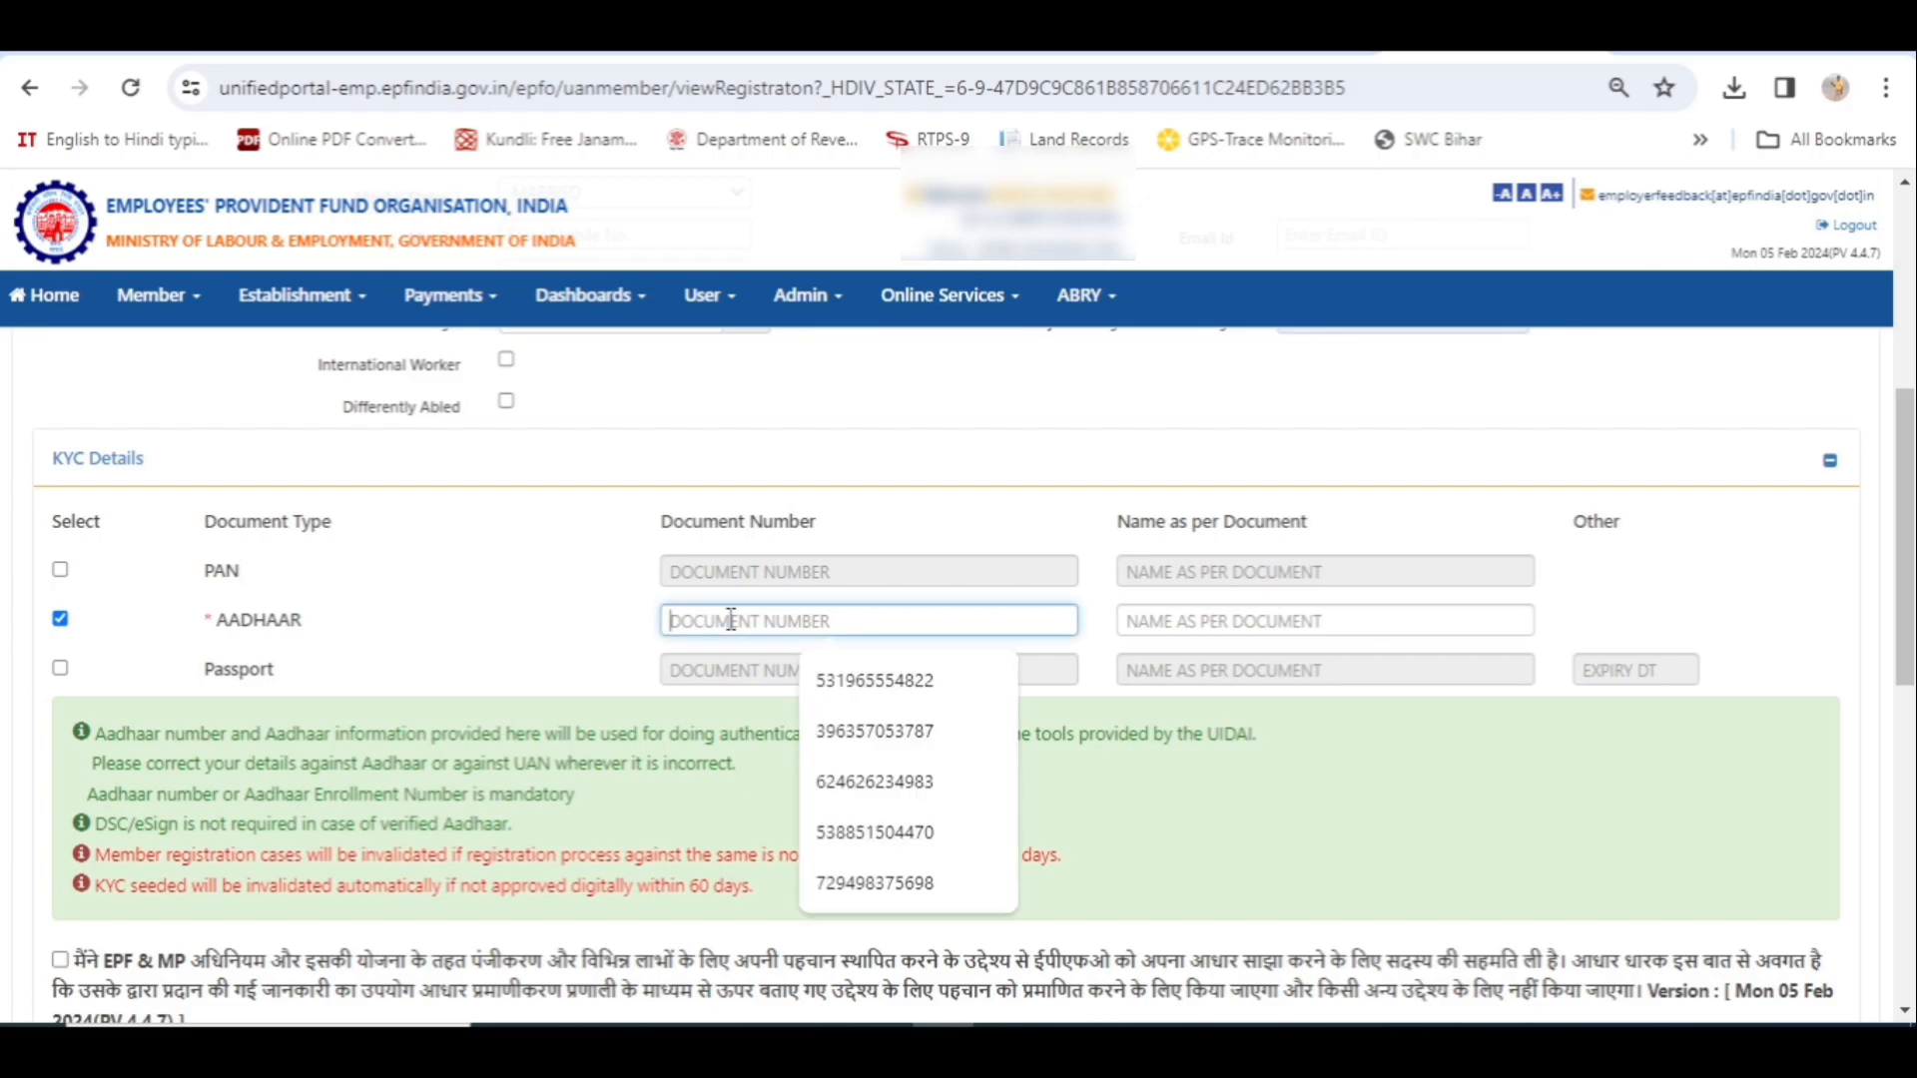
click(1280, 613)
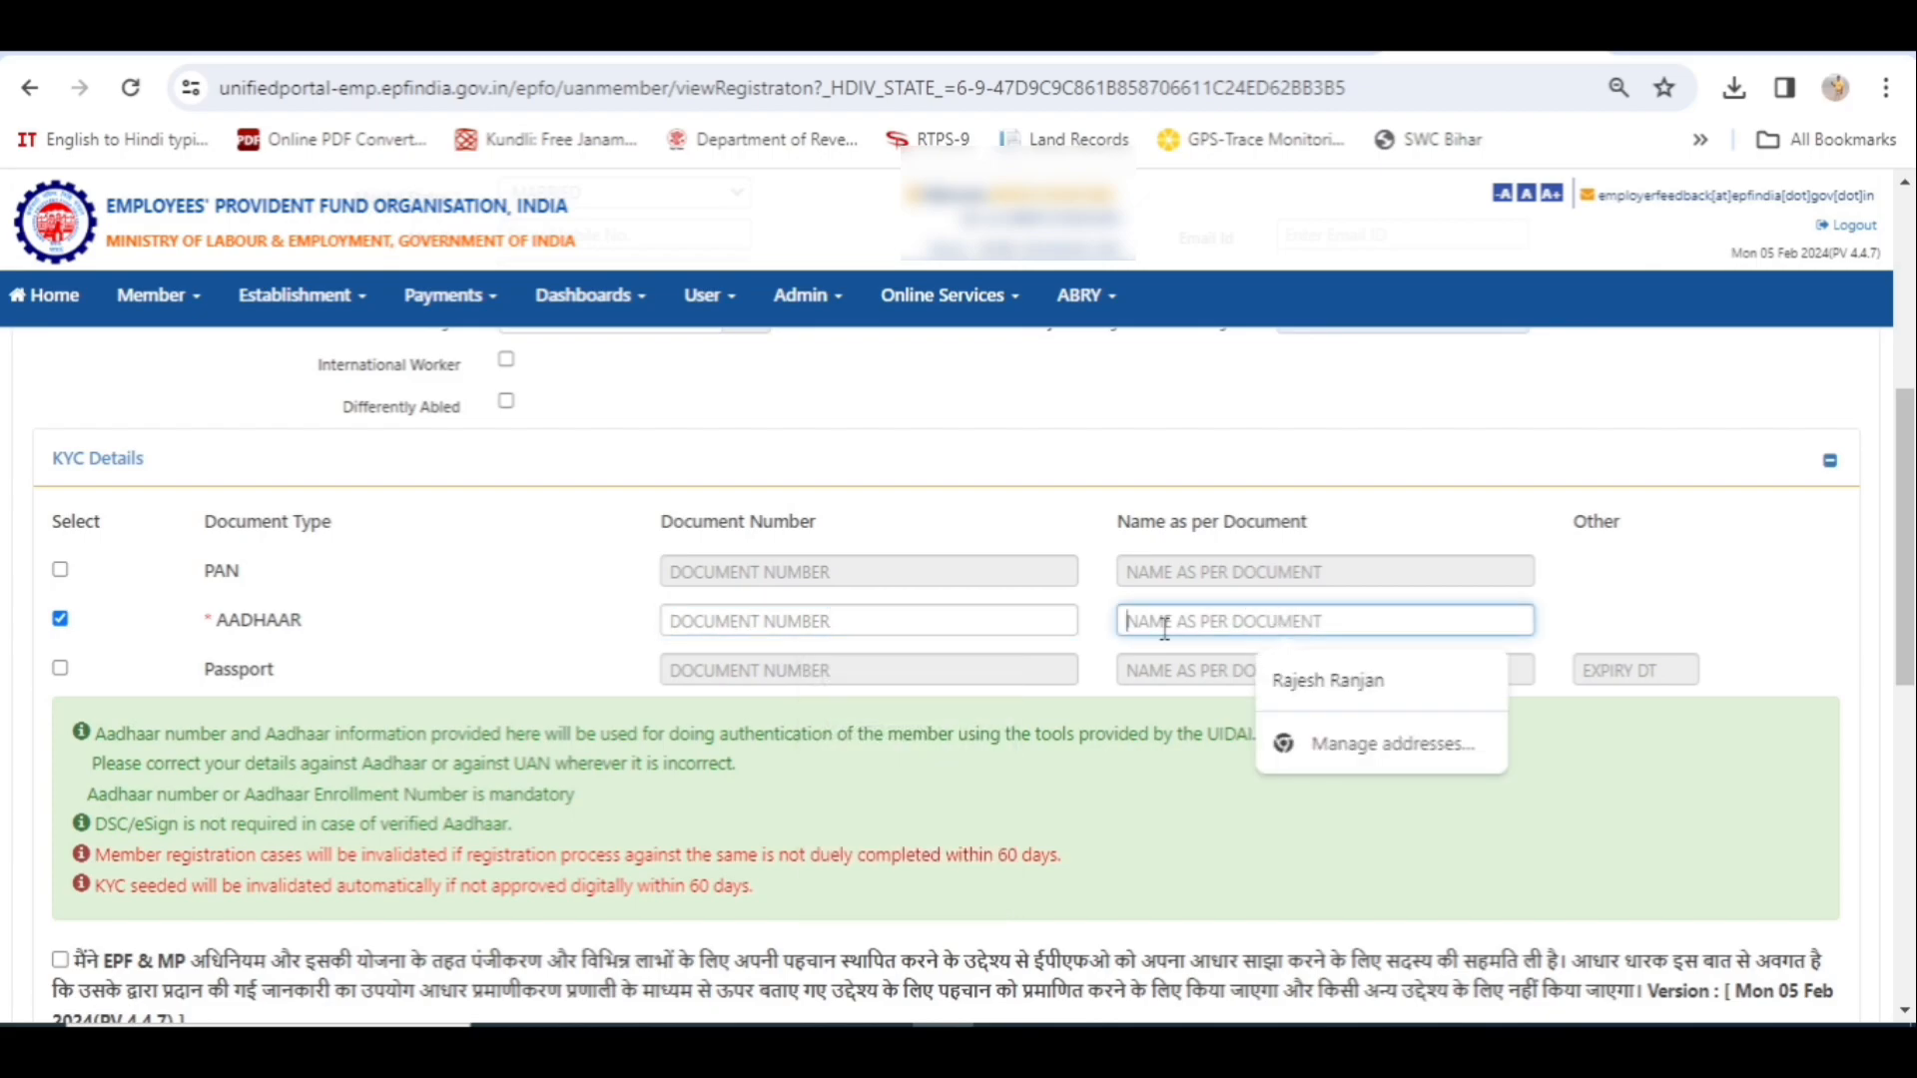
click(1015, 621)
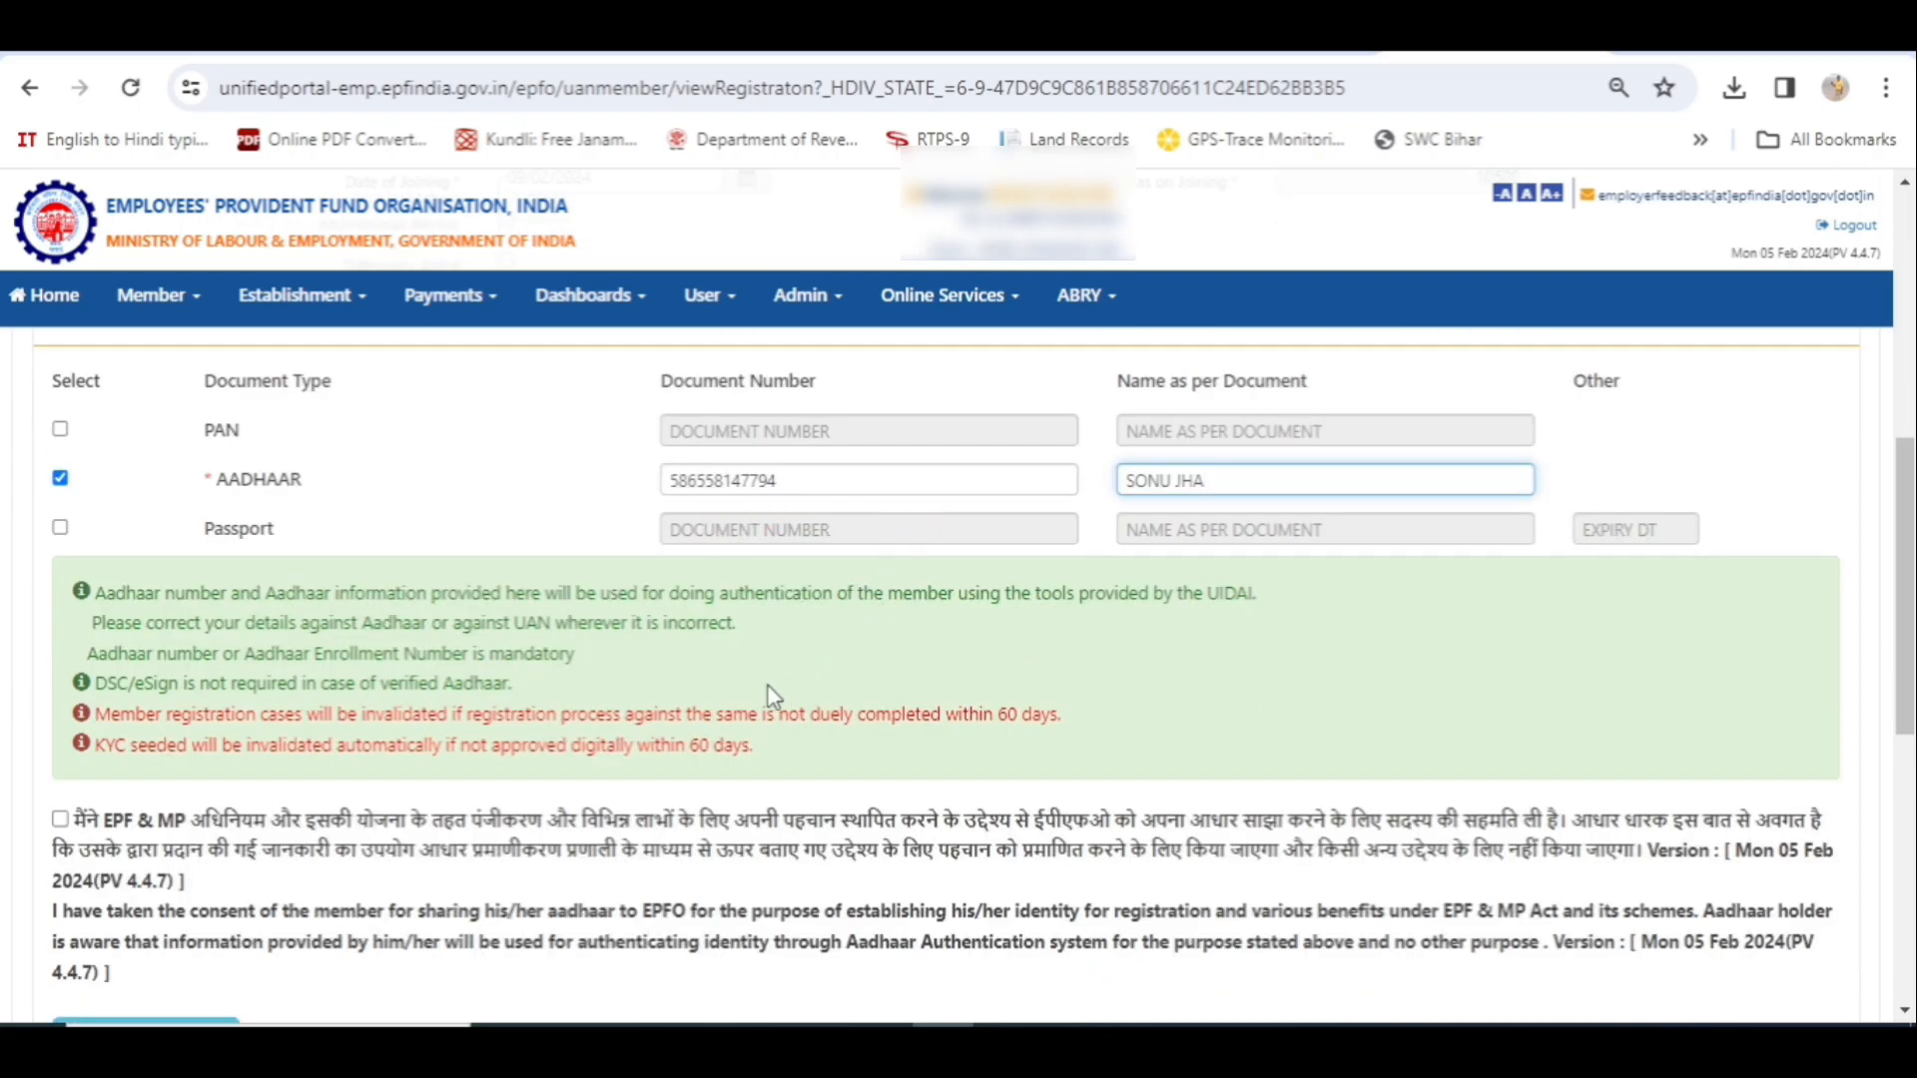
scroll(757, 691, down, 3)
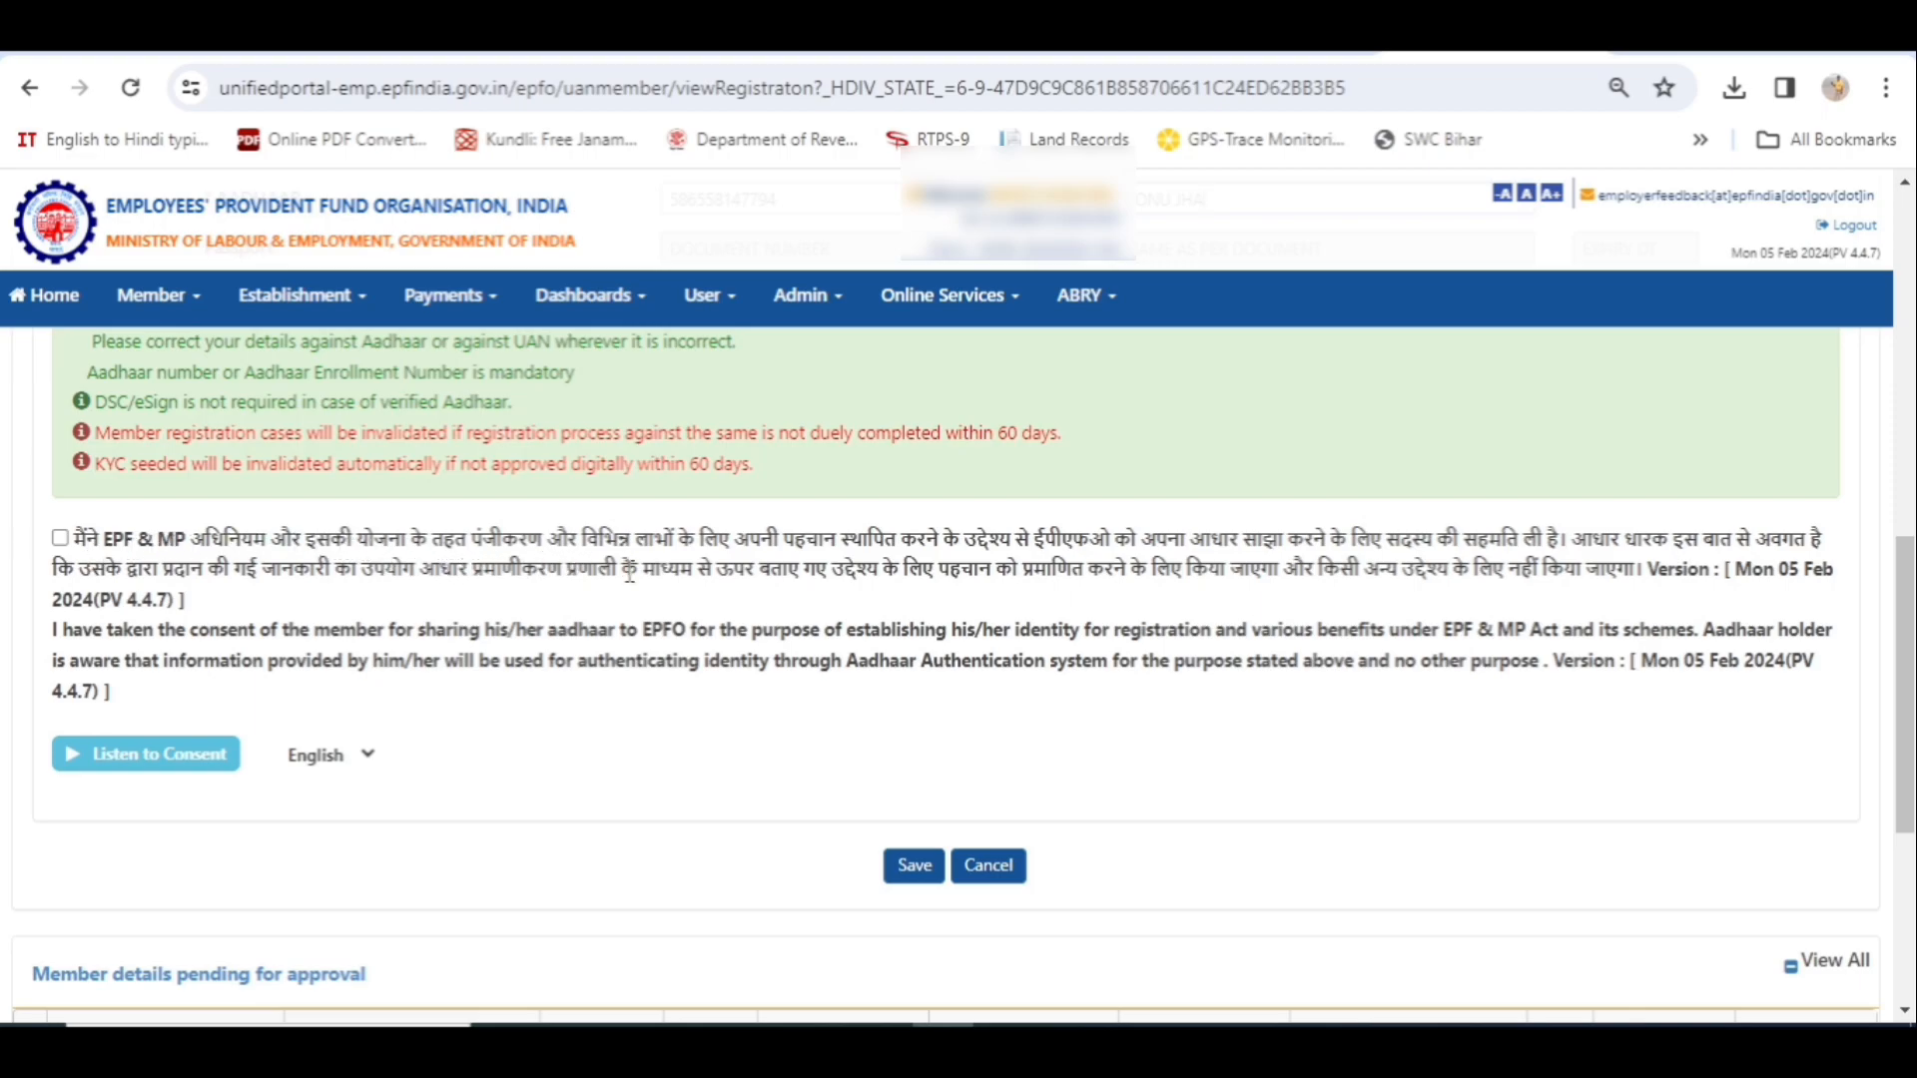
- Tick the EPF & MP Aadhaar consent checkbox and save the member details
click(60, 539)
scroll(1165, 714, down, 1)
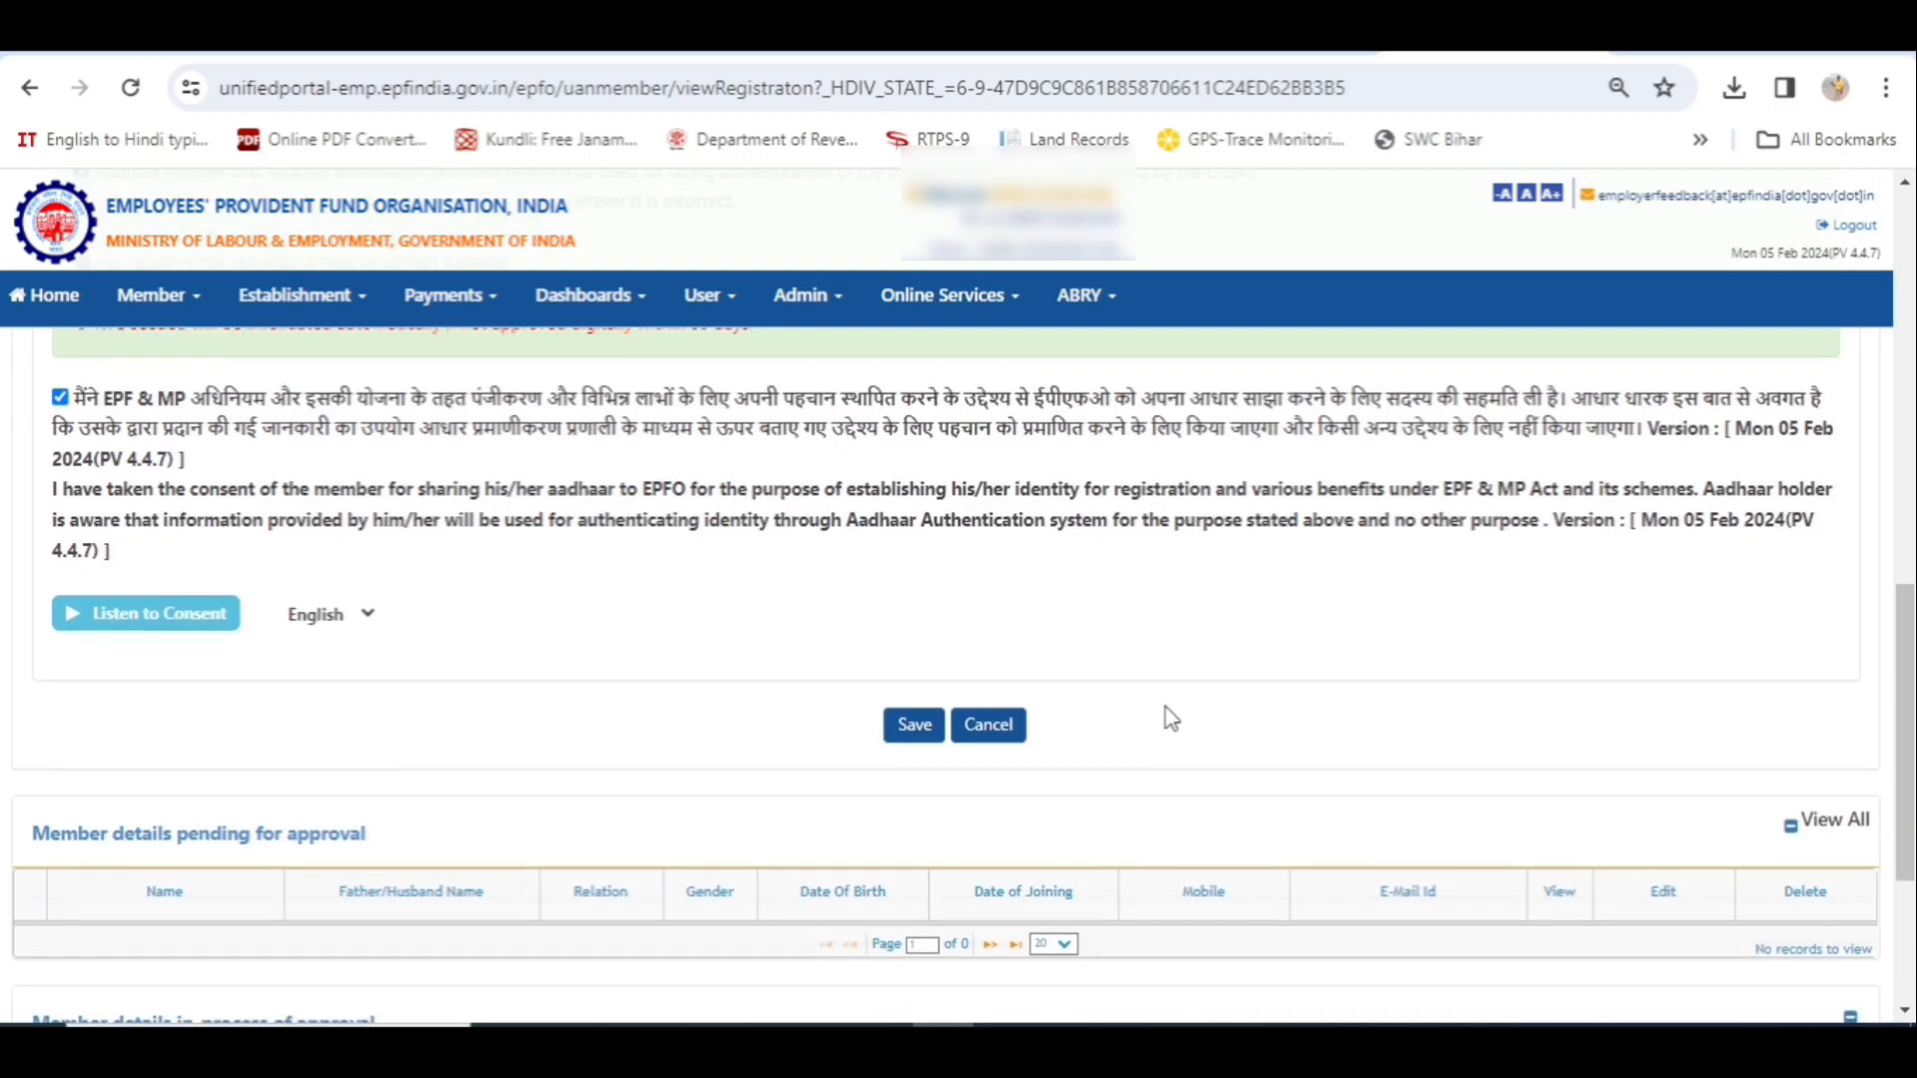
scroll(1170, 727, down, 1)
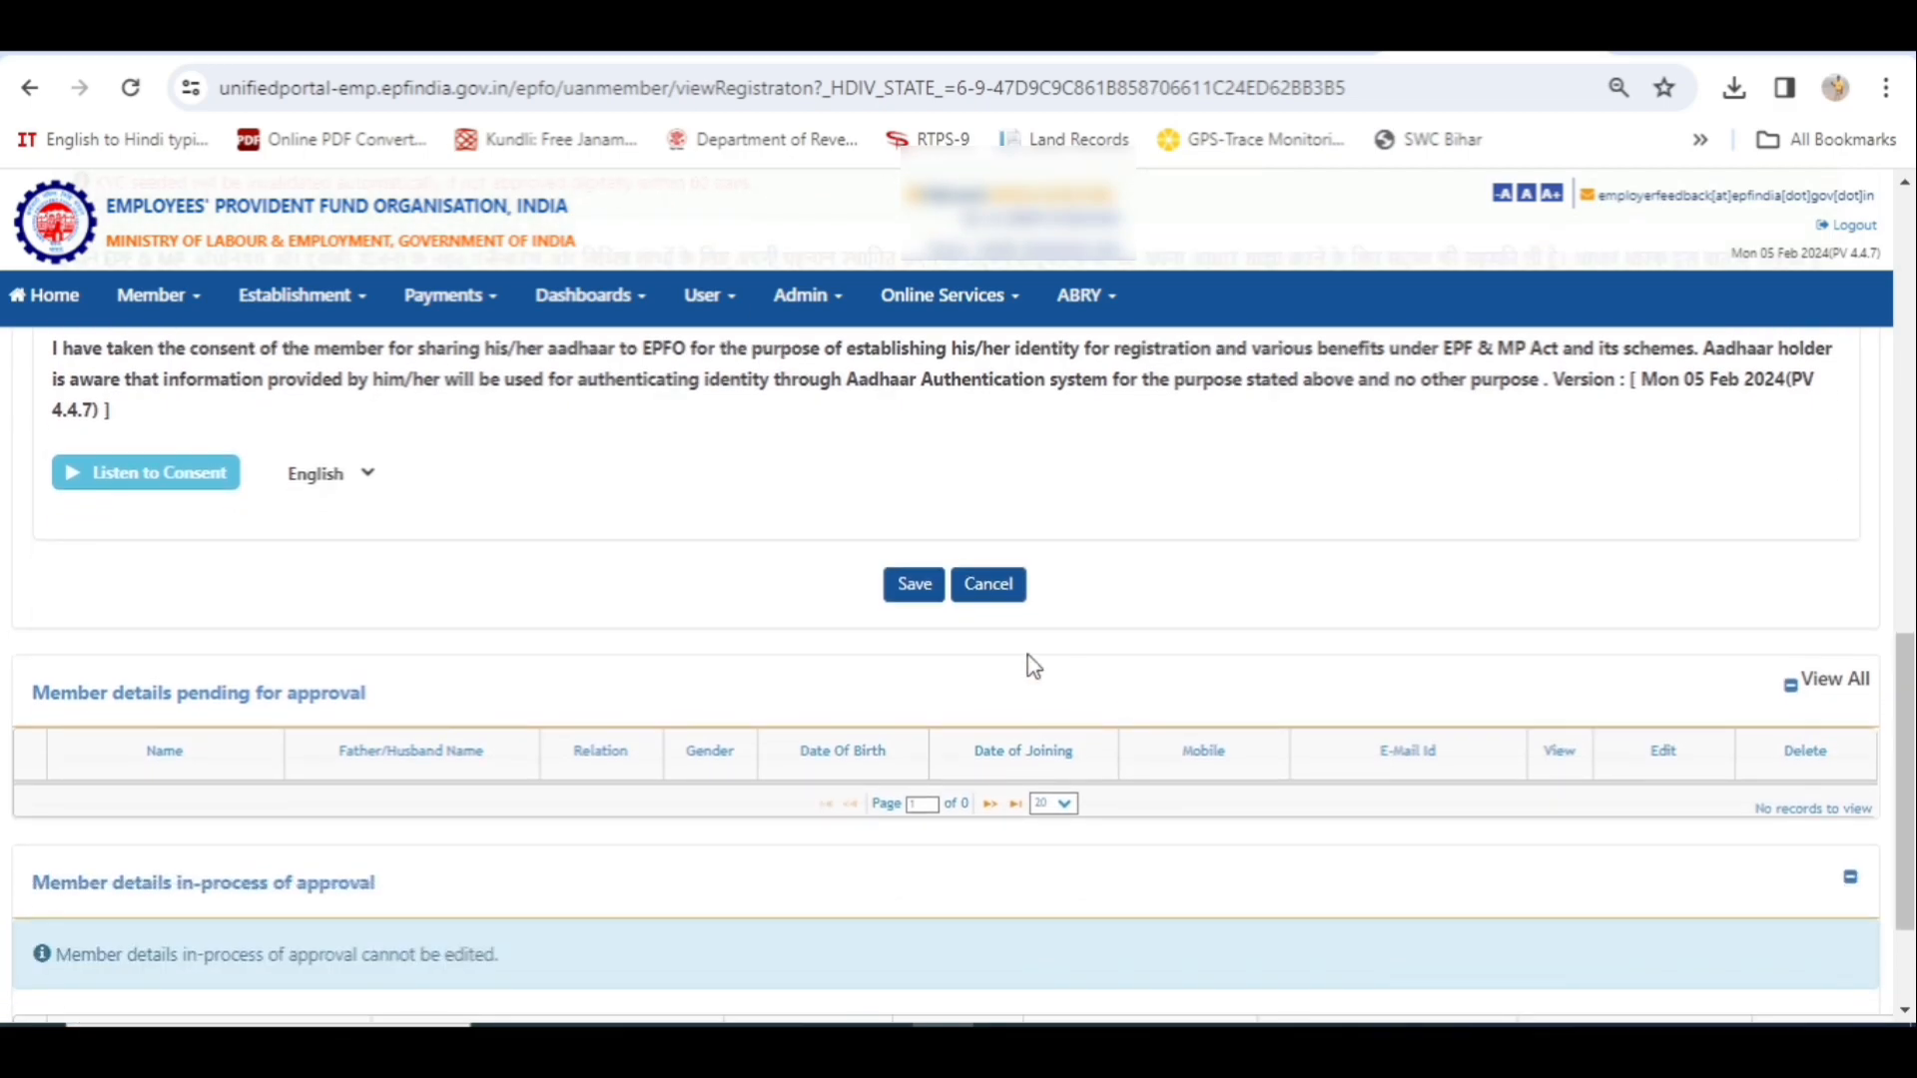
click(914, 586)
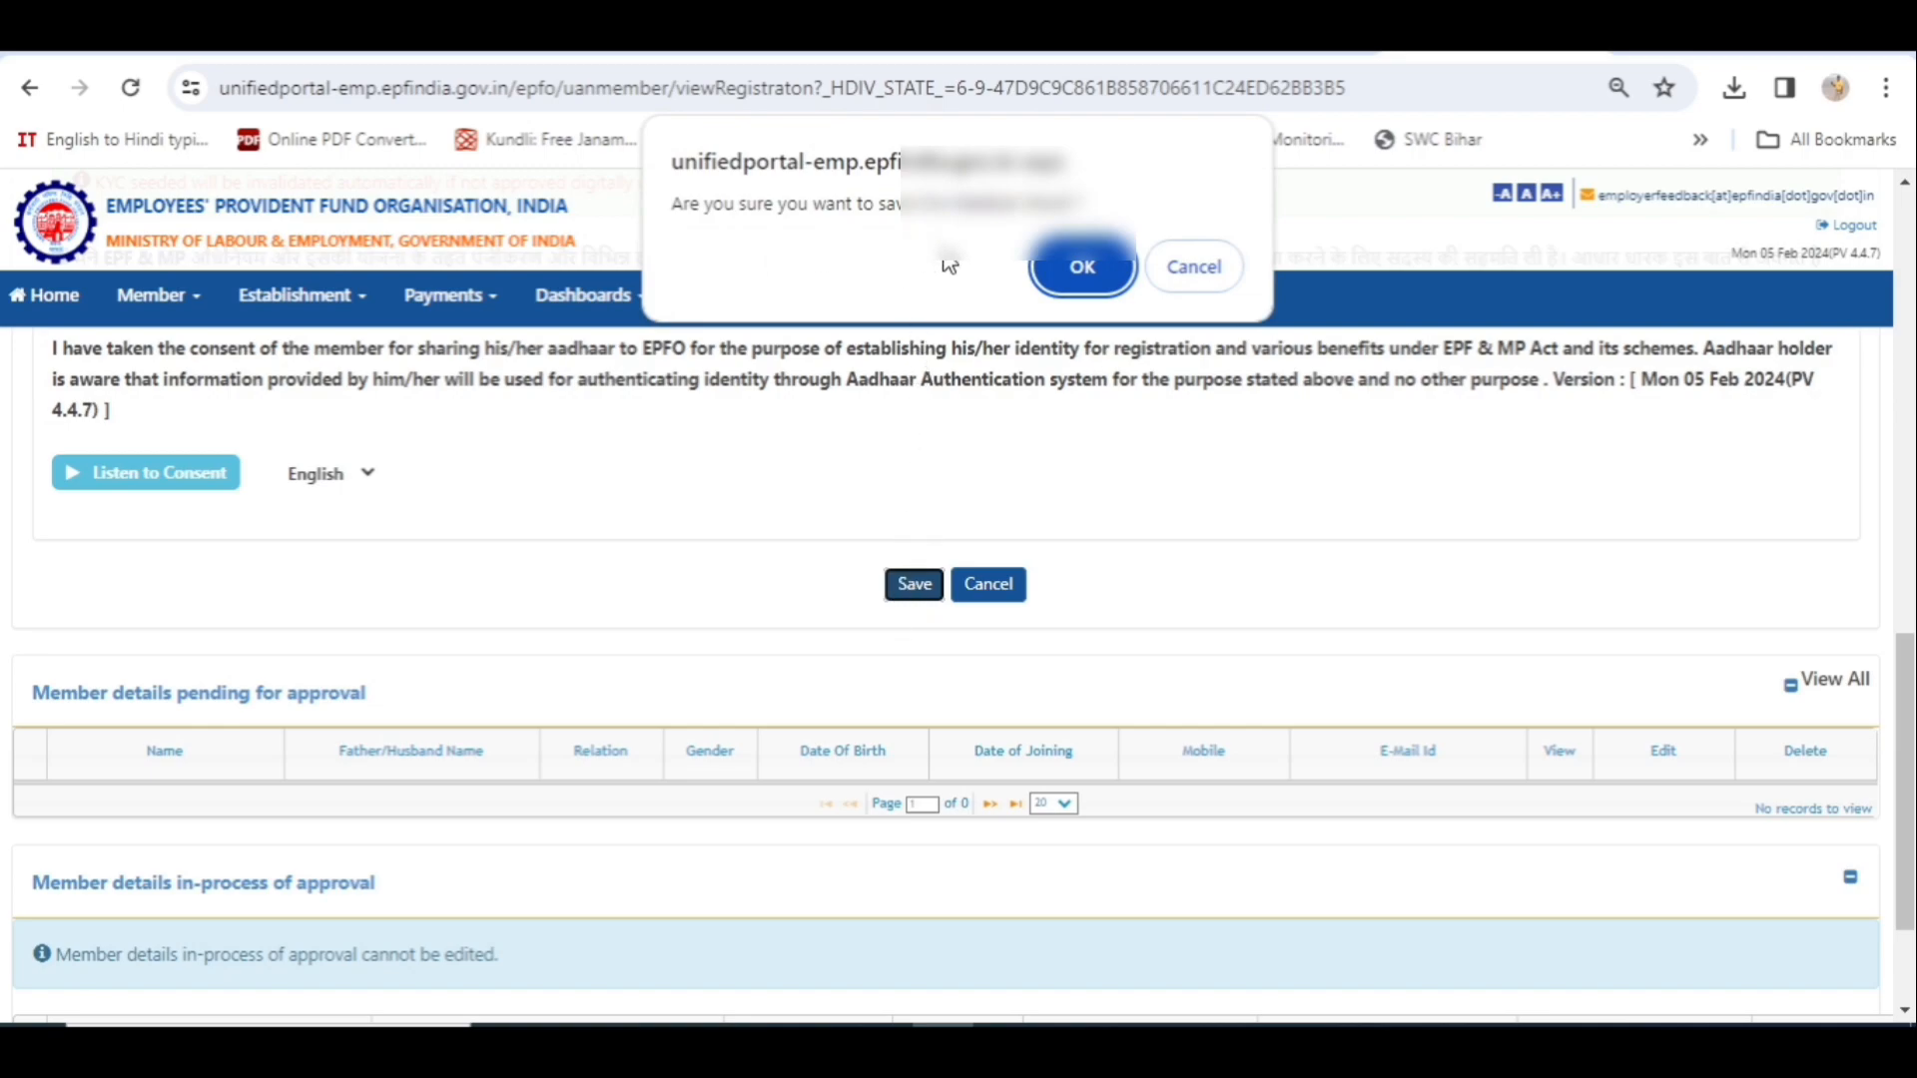
- Confirm the save, which returns a temporary Aadhaar server error in KYC Details
click(1090, 268)
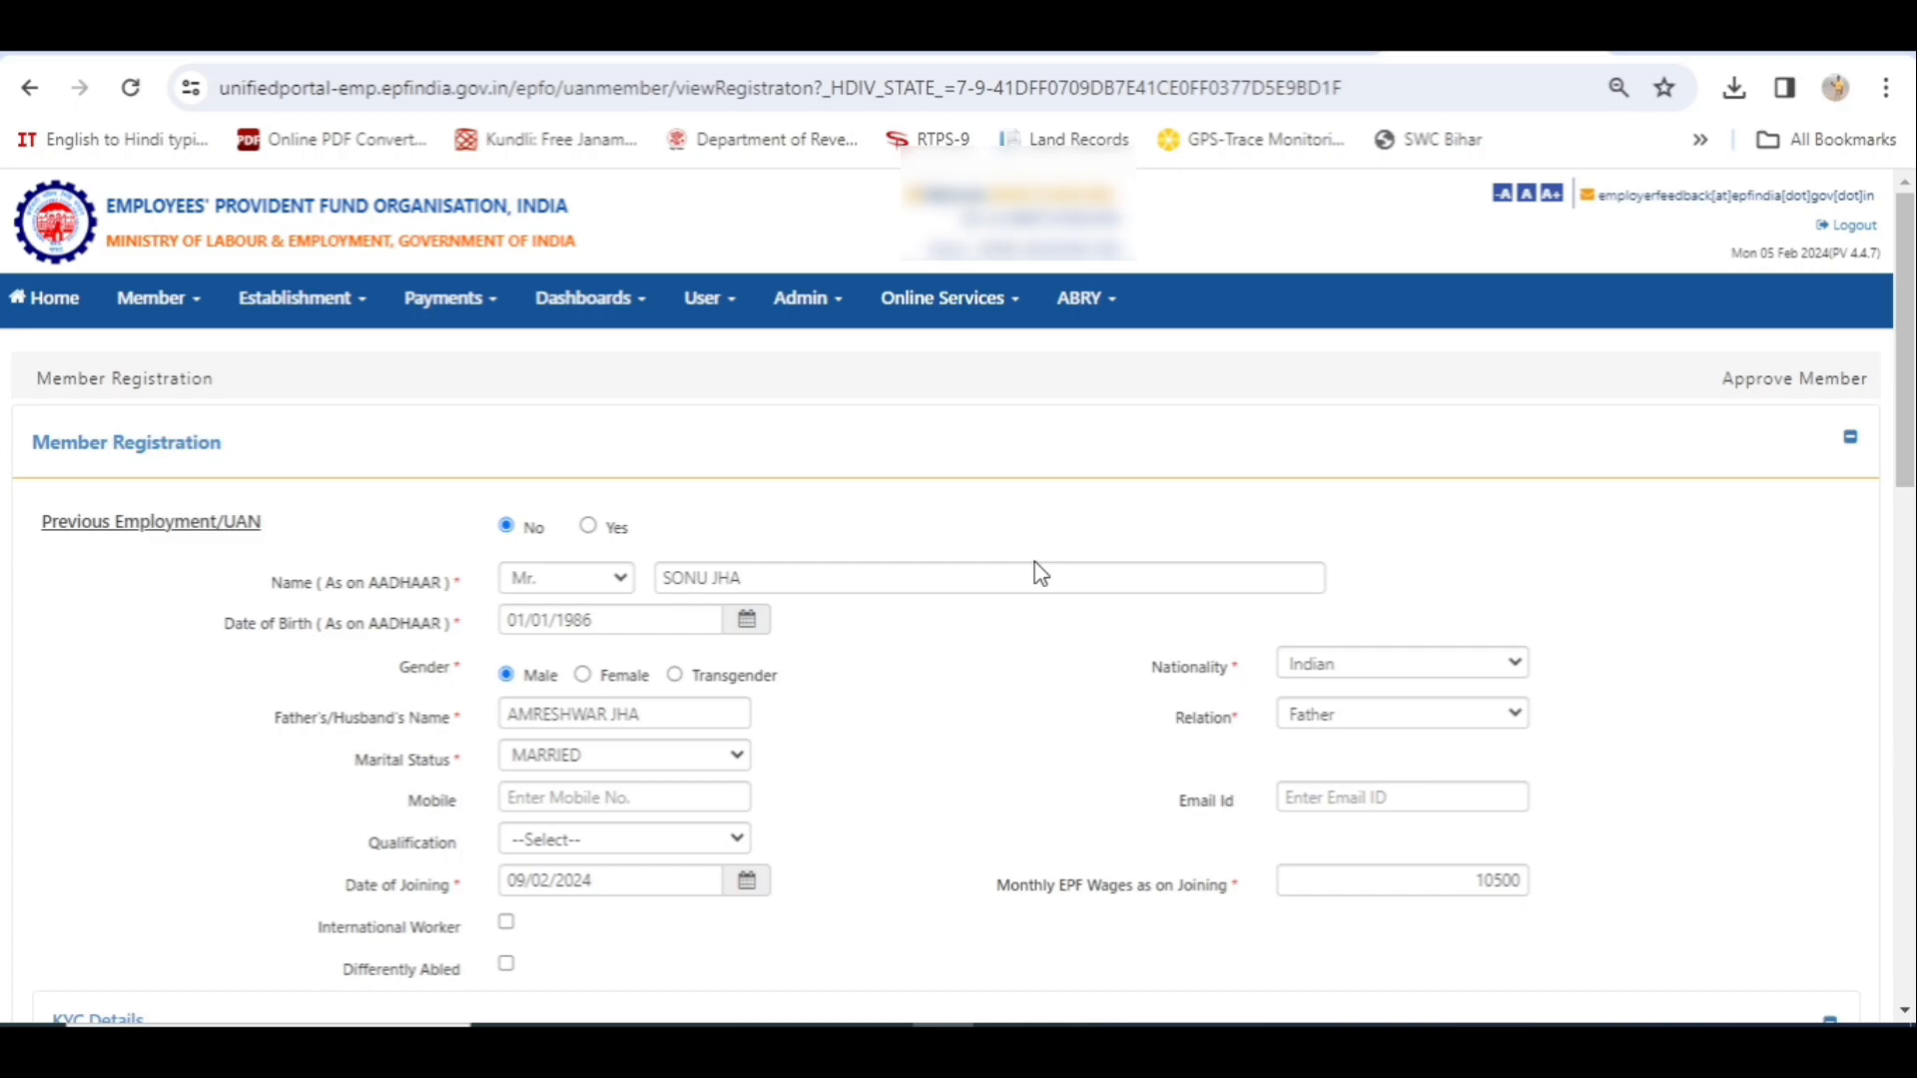
scroll(1001, 749, down, 5)
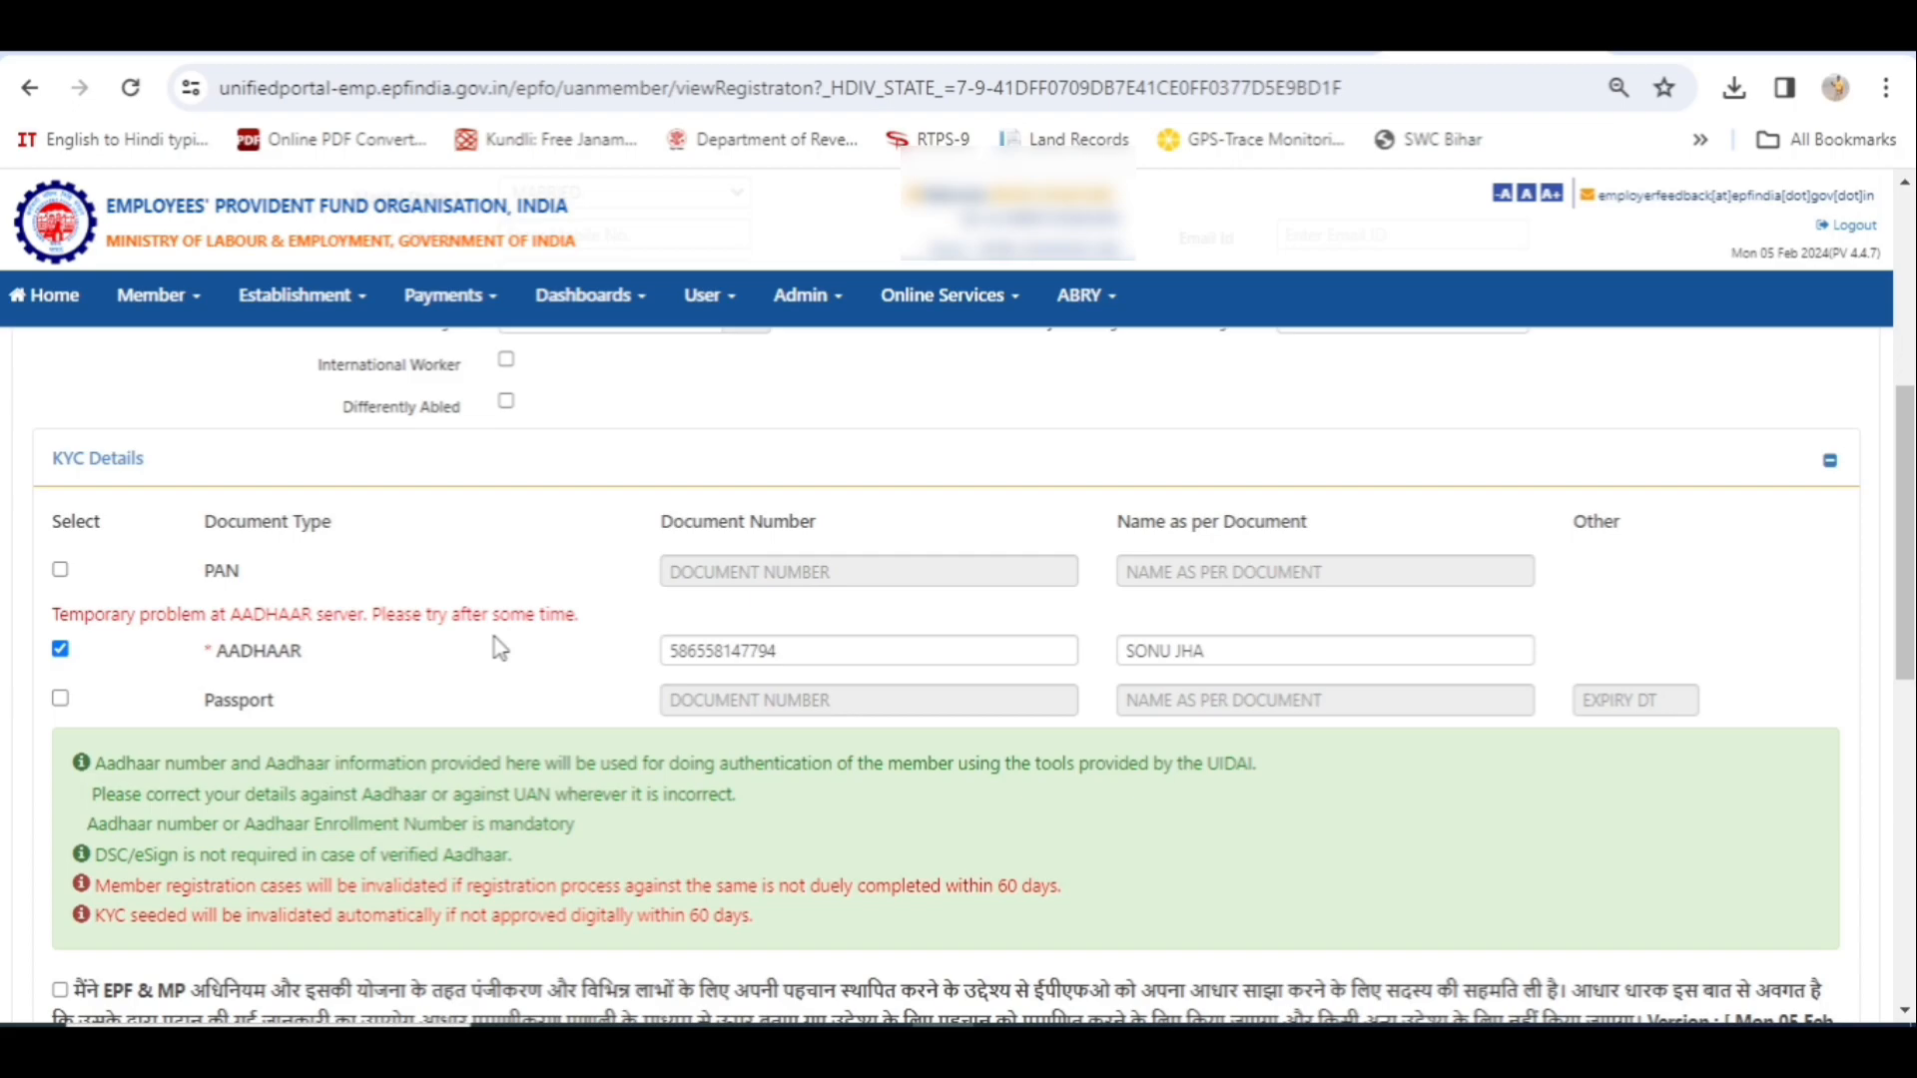
scroll(499, 648, down, 8)
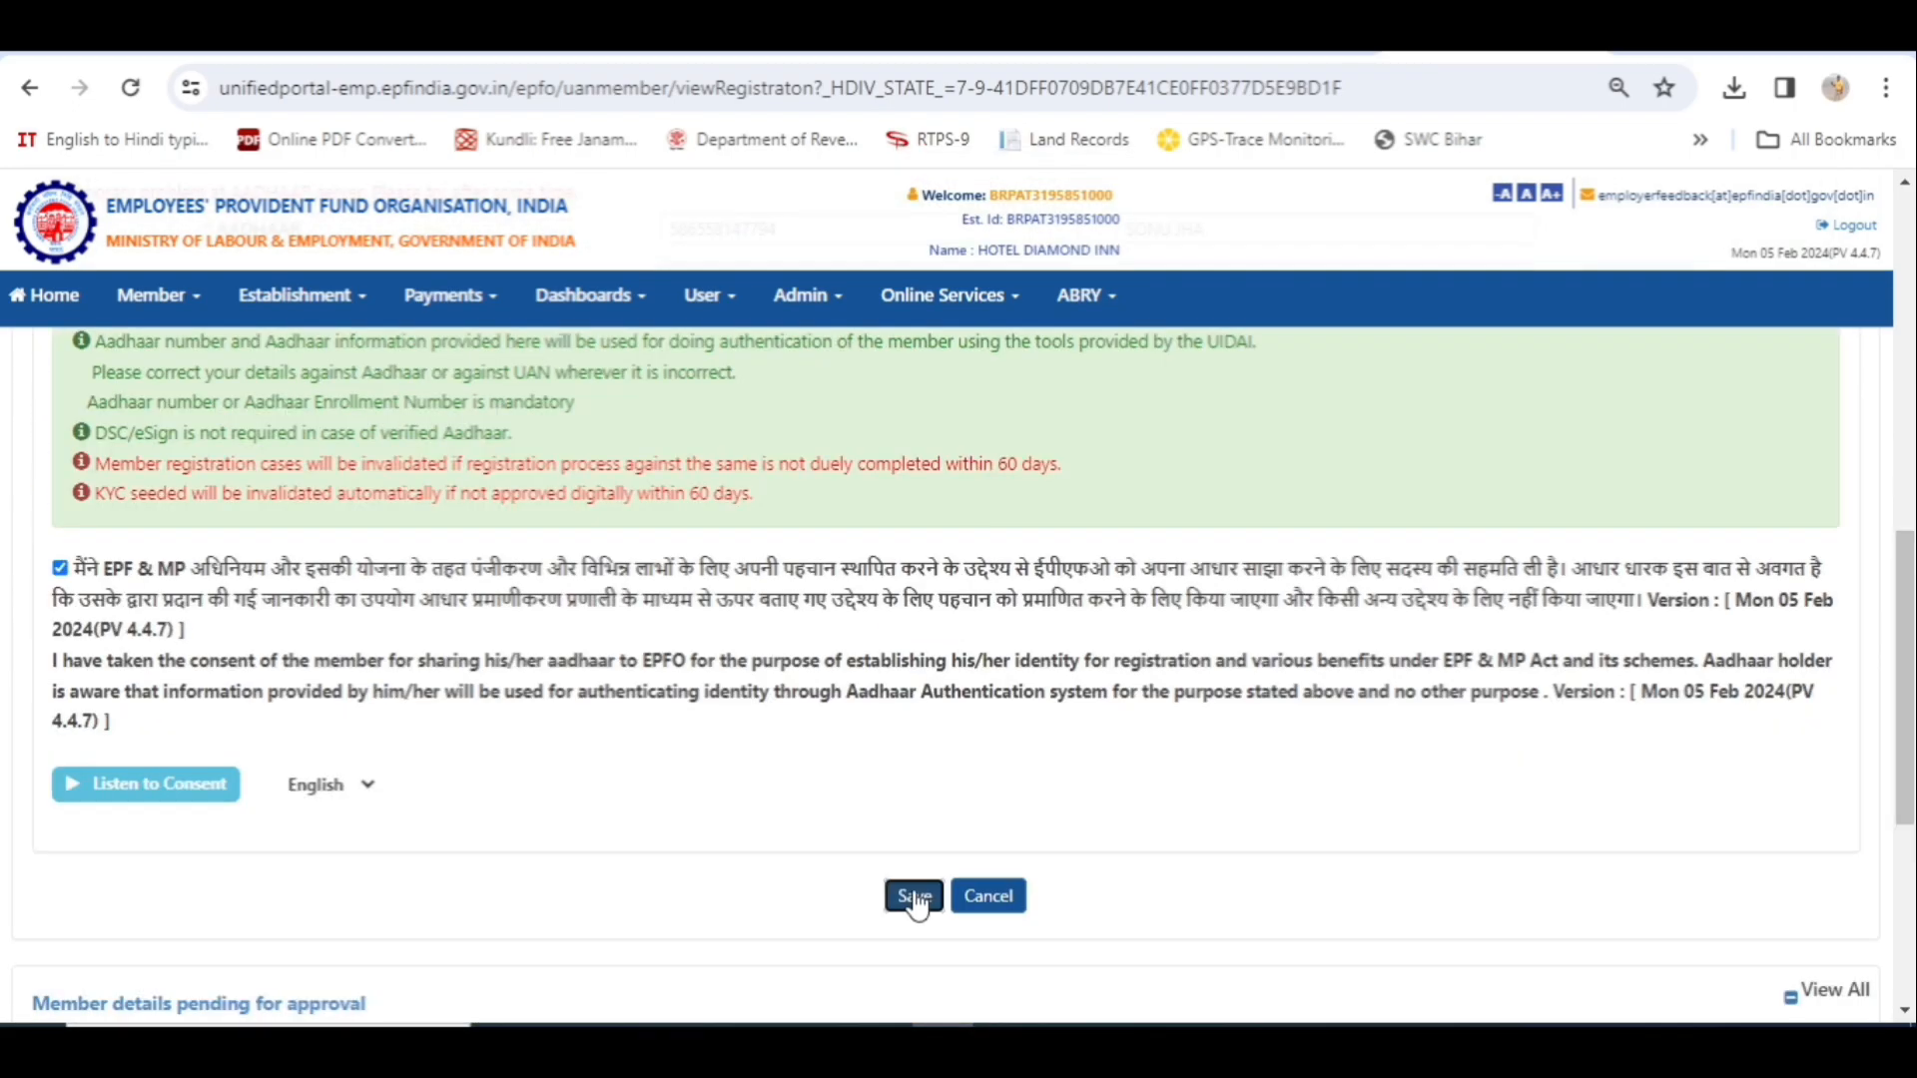
- Save again, confirm, and acknowledge the 'Member record saved successfully' alert
click(915, 897)
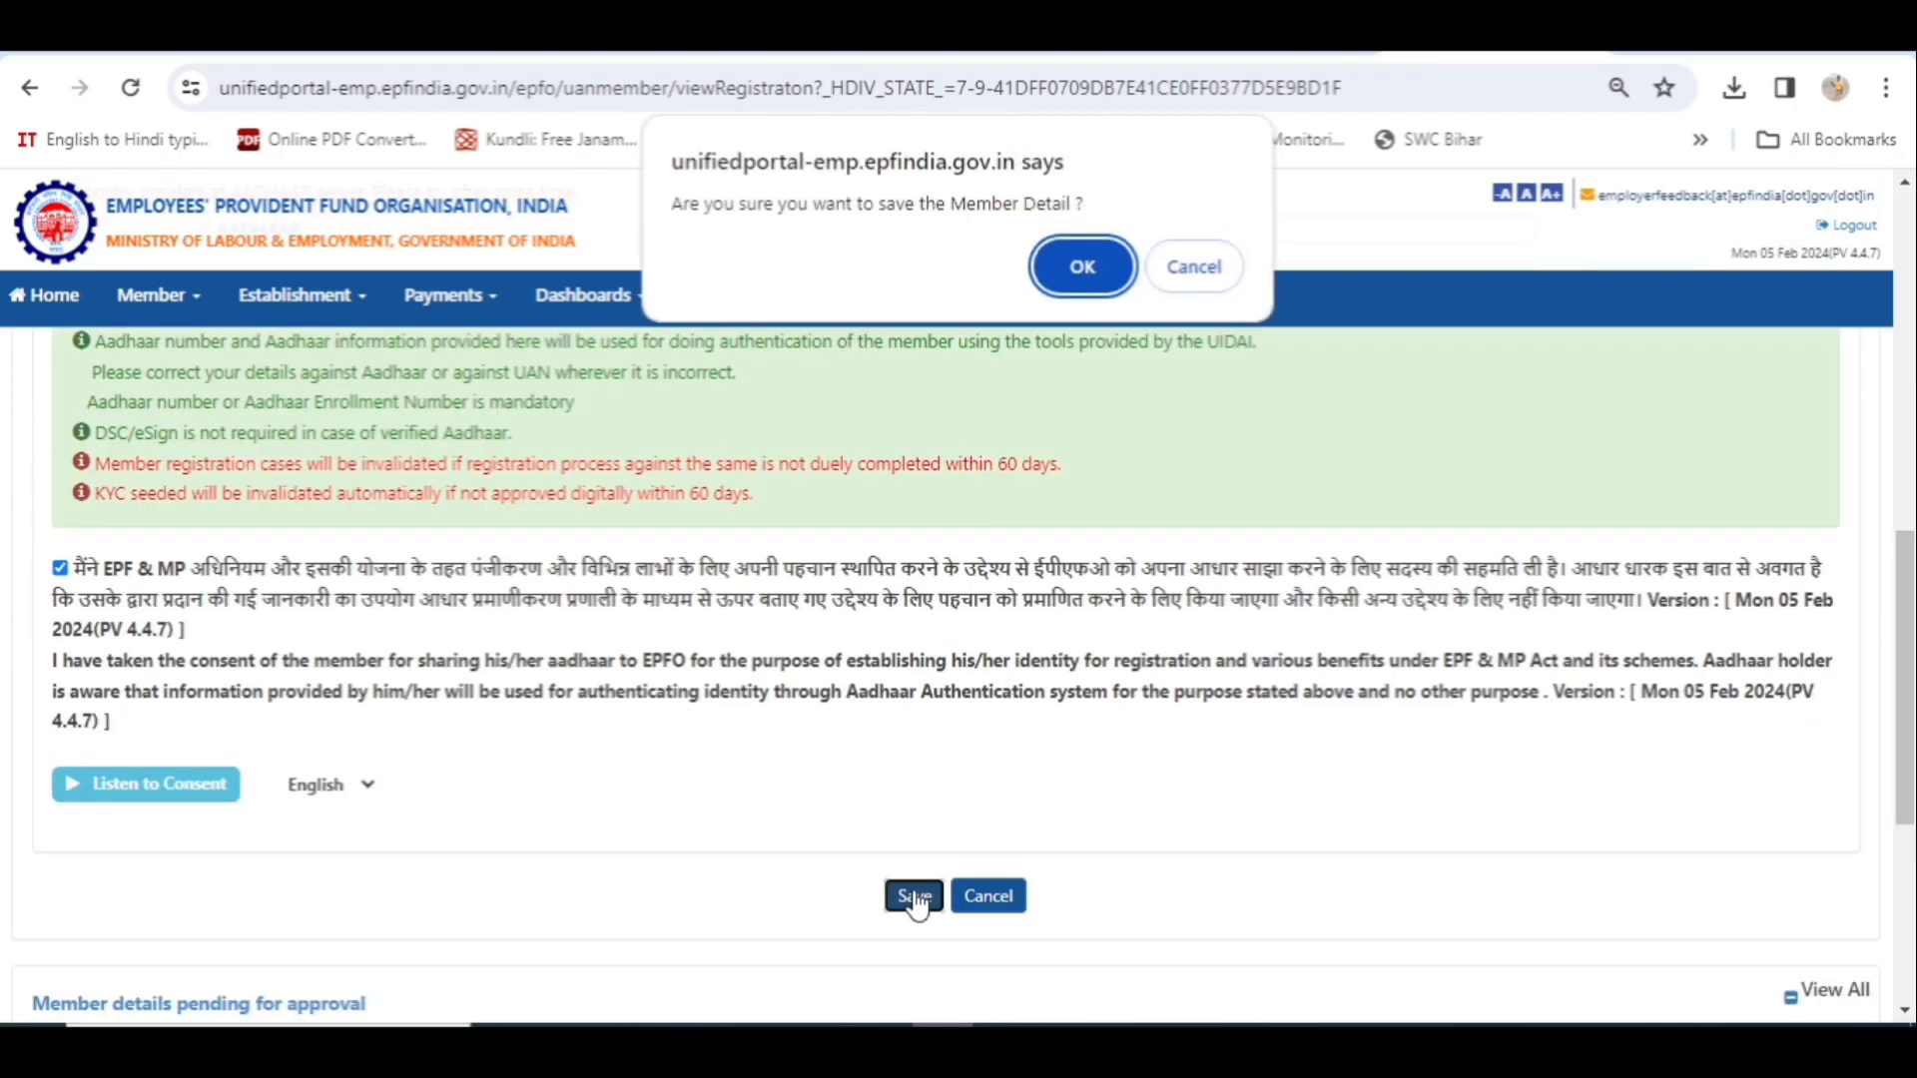
click(1084, 261)
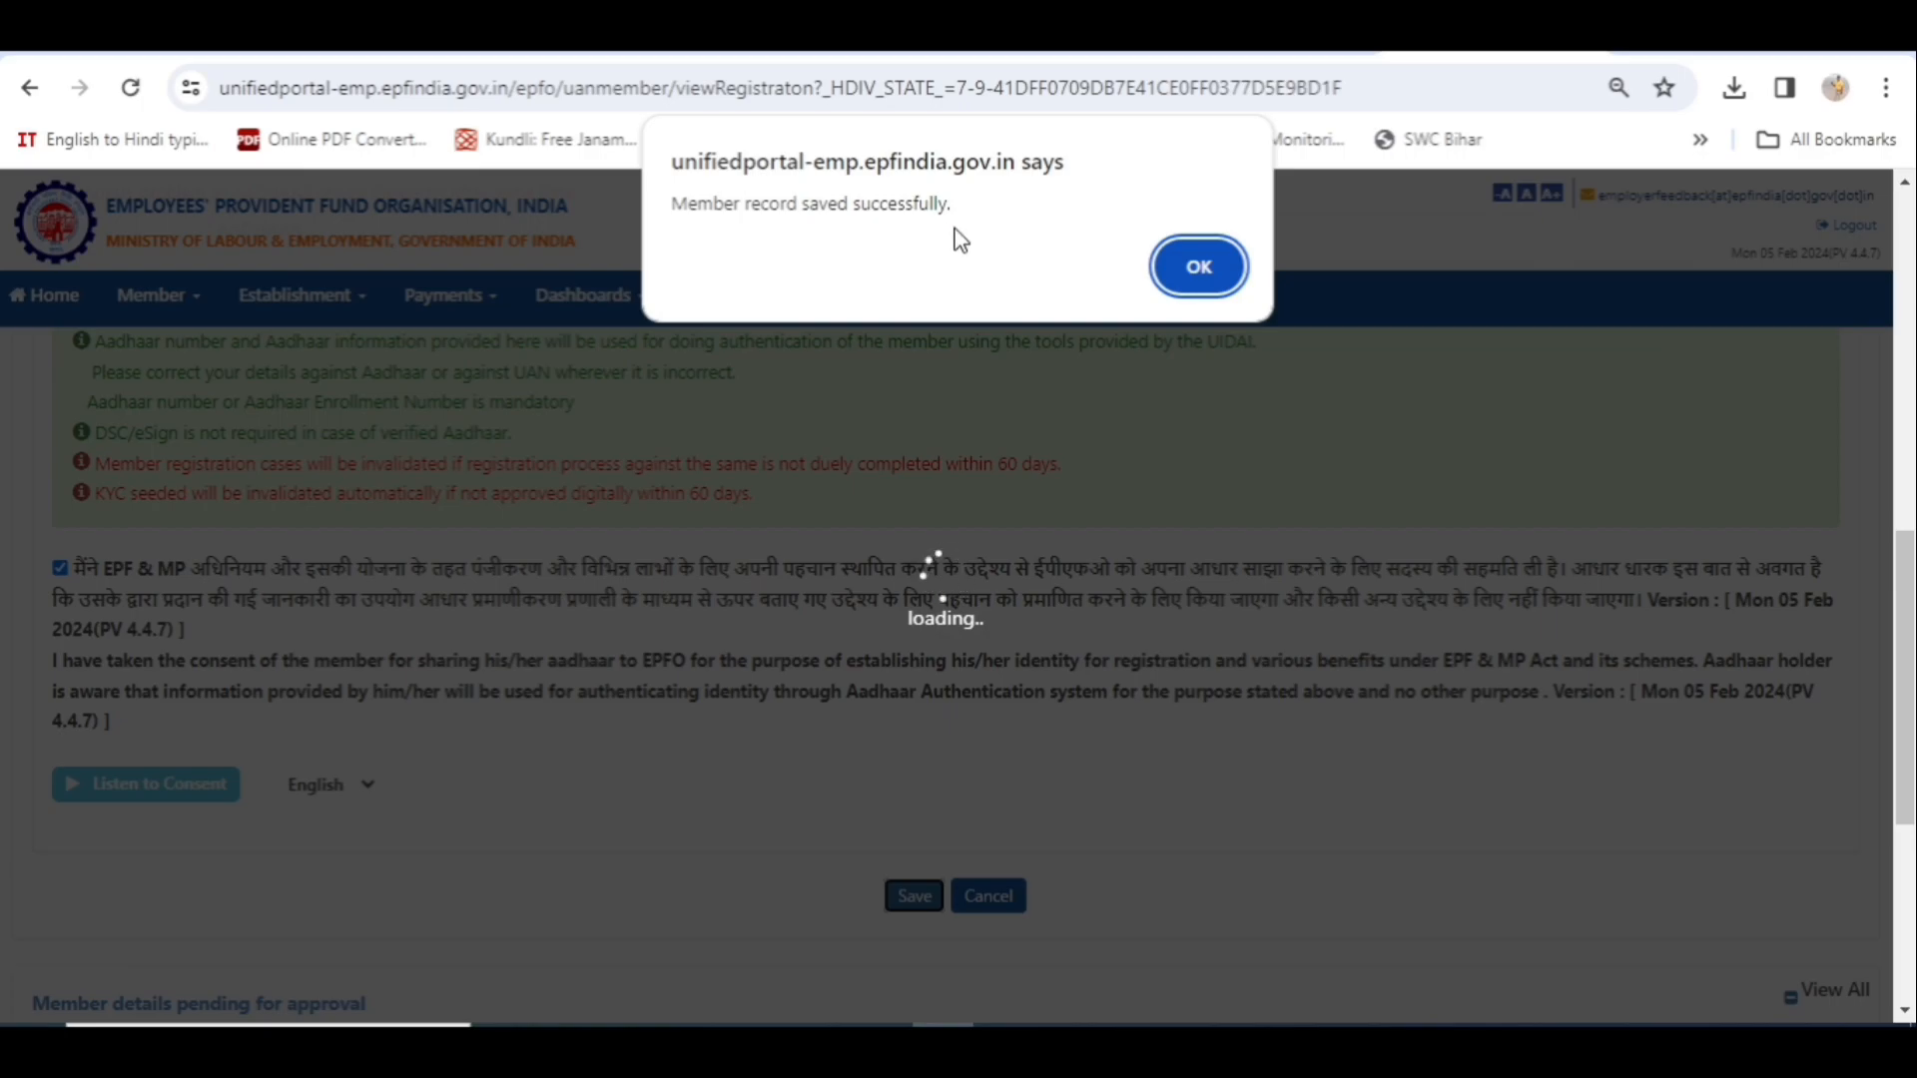
click(1202, 269)
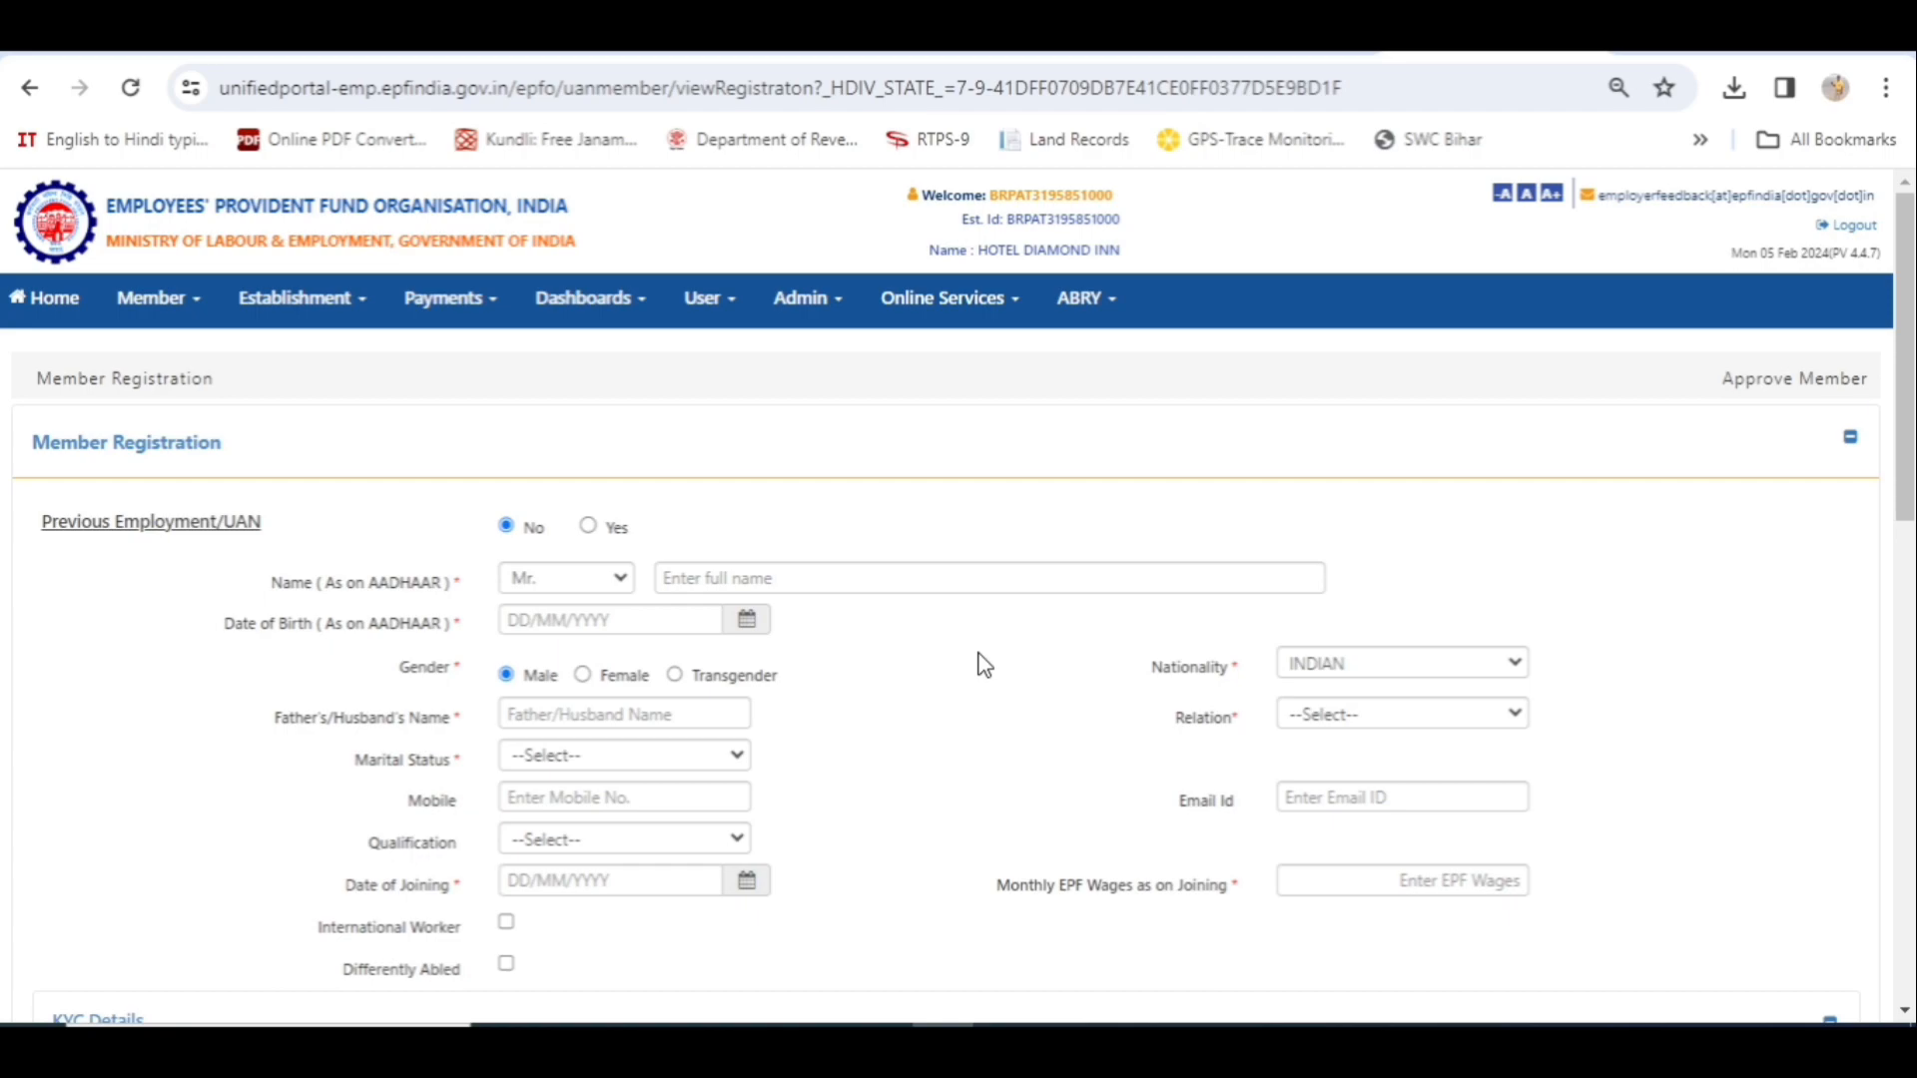
- Go to Member > APPROVALS to list the Individual Registration awaiting approval
click(200, 311)
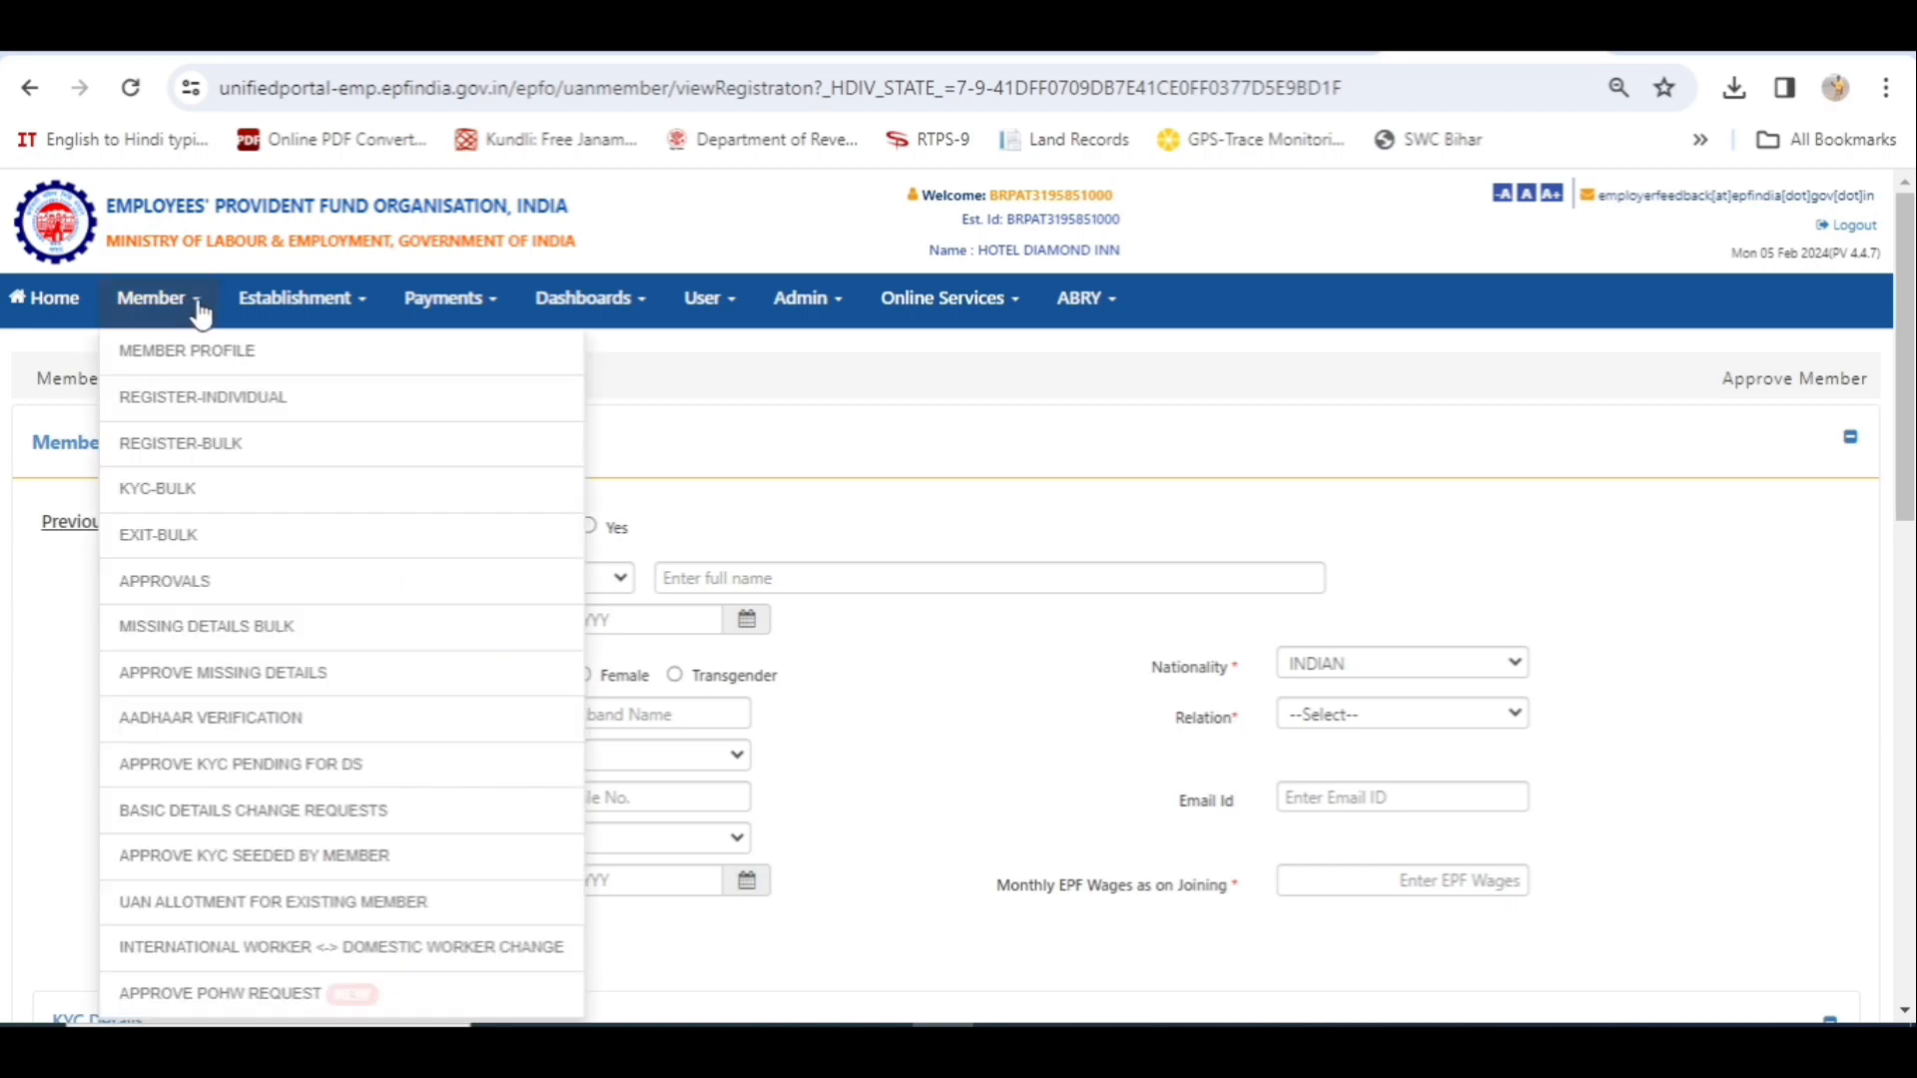
click(238, 597)
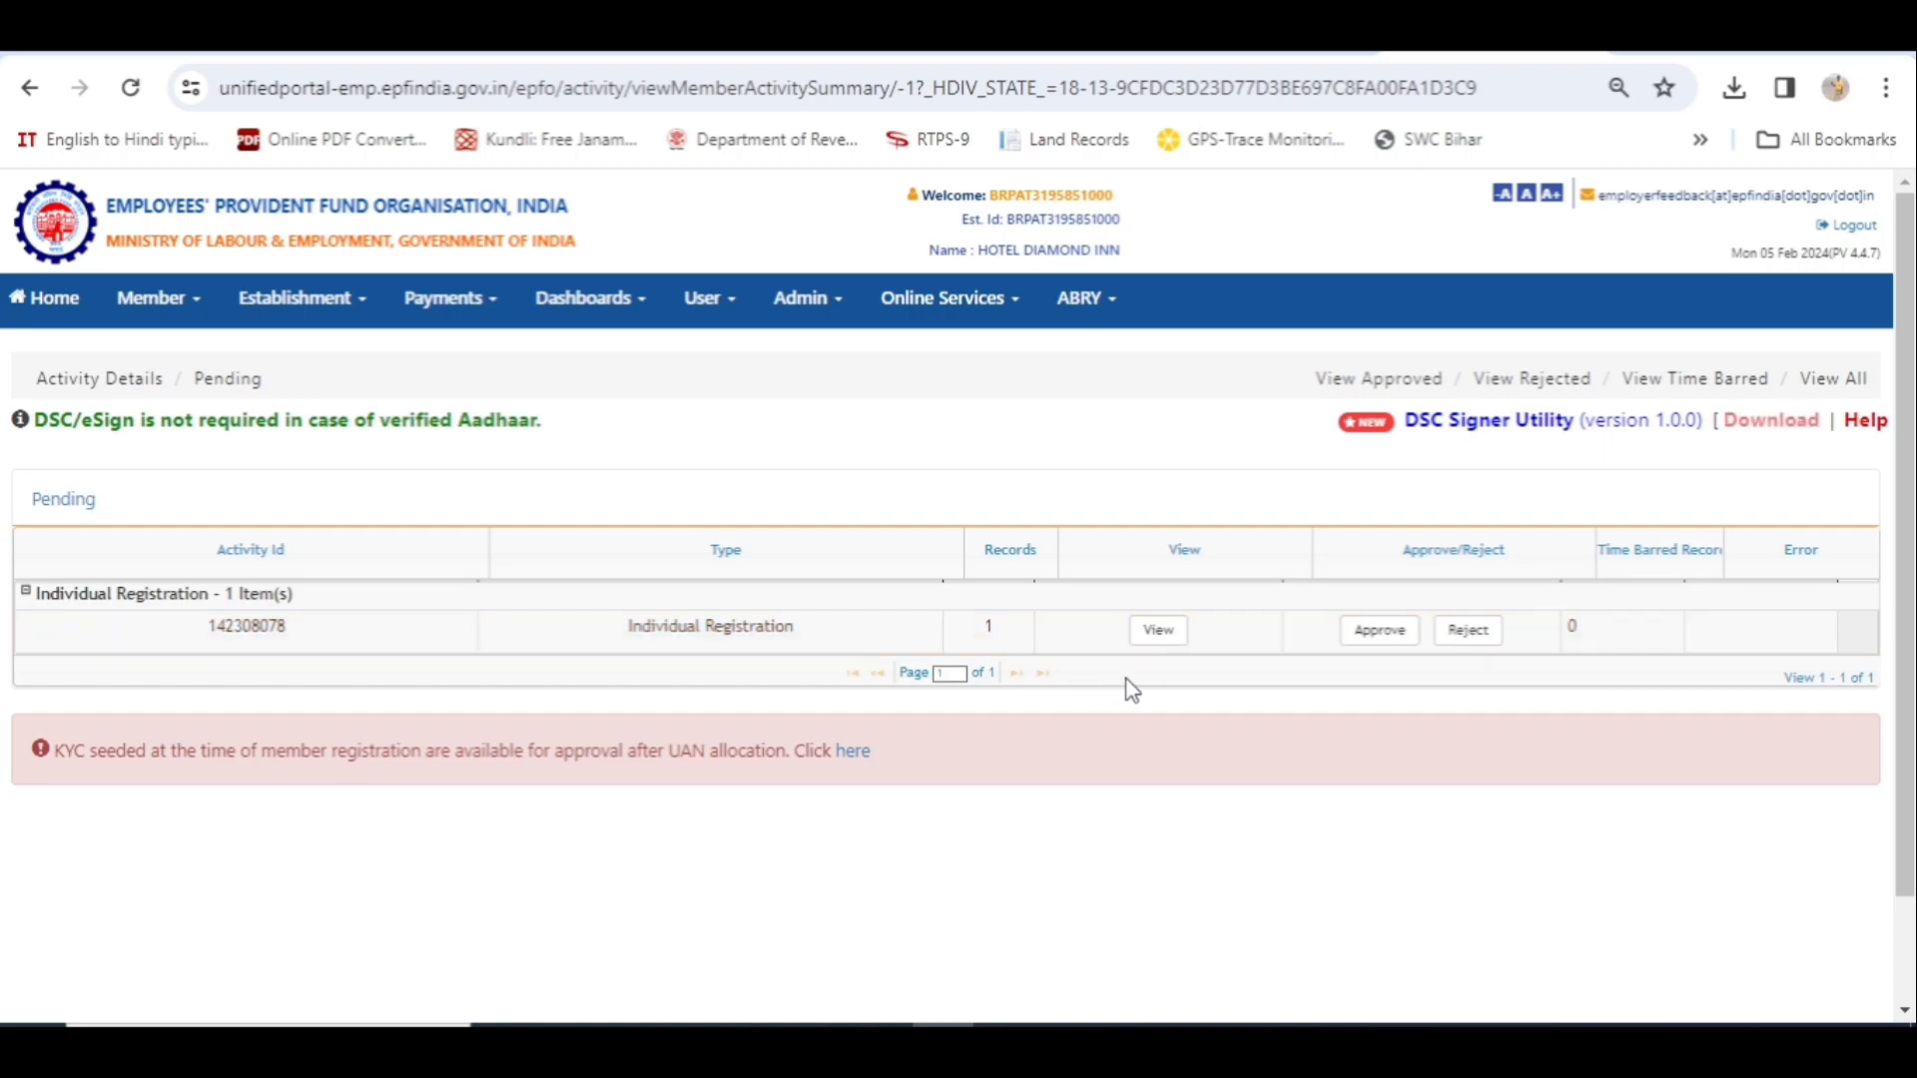
- Approve the pending Individual Registration, confirm with OK, and highlight the Approved Successfully message
click(1387, 637)
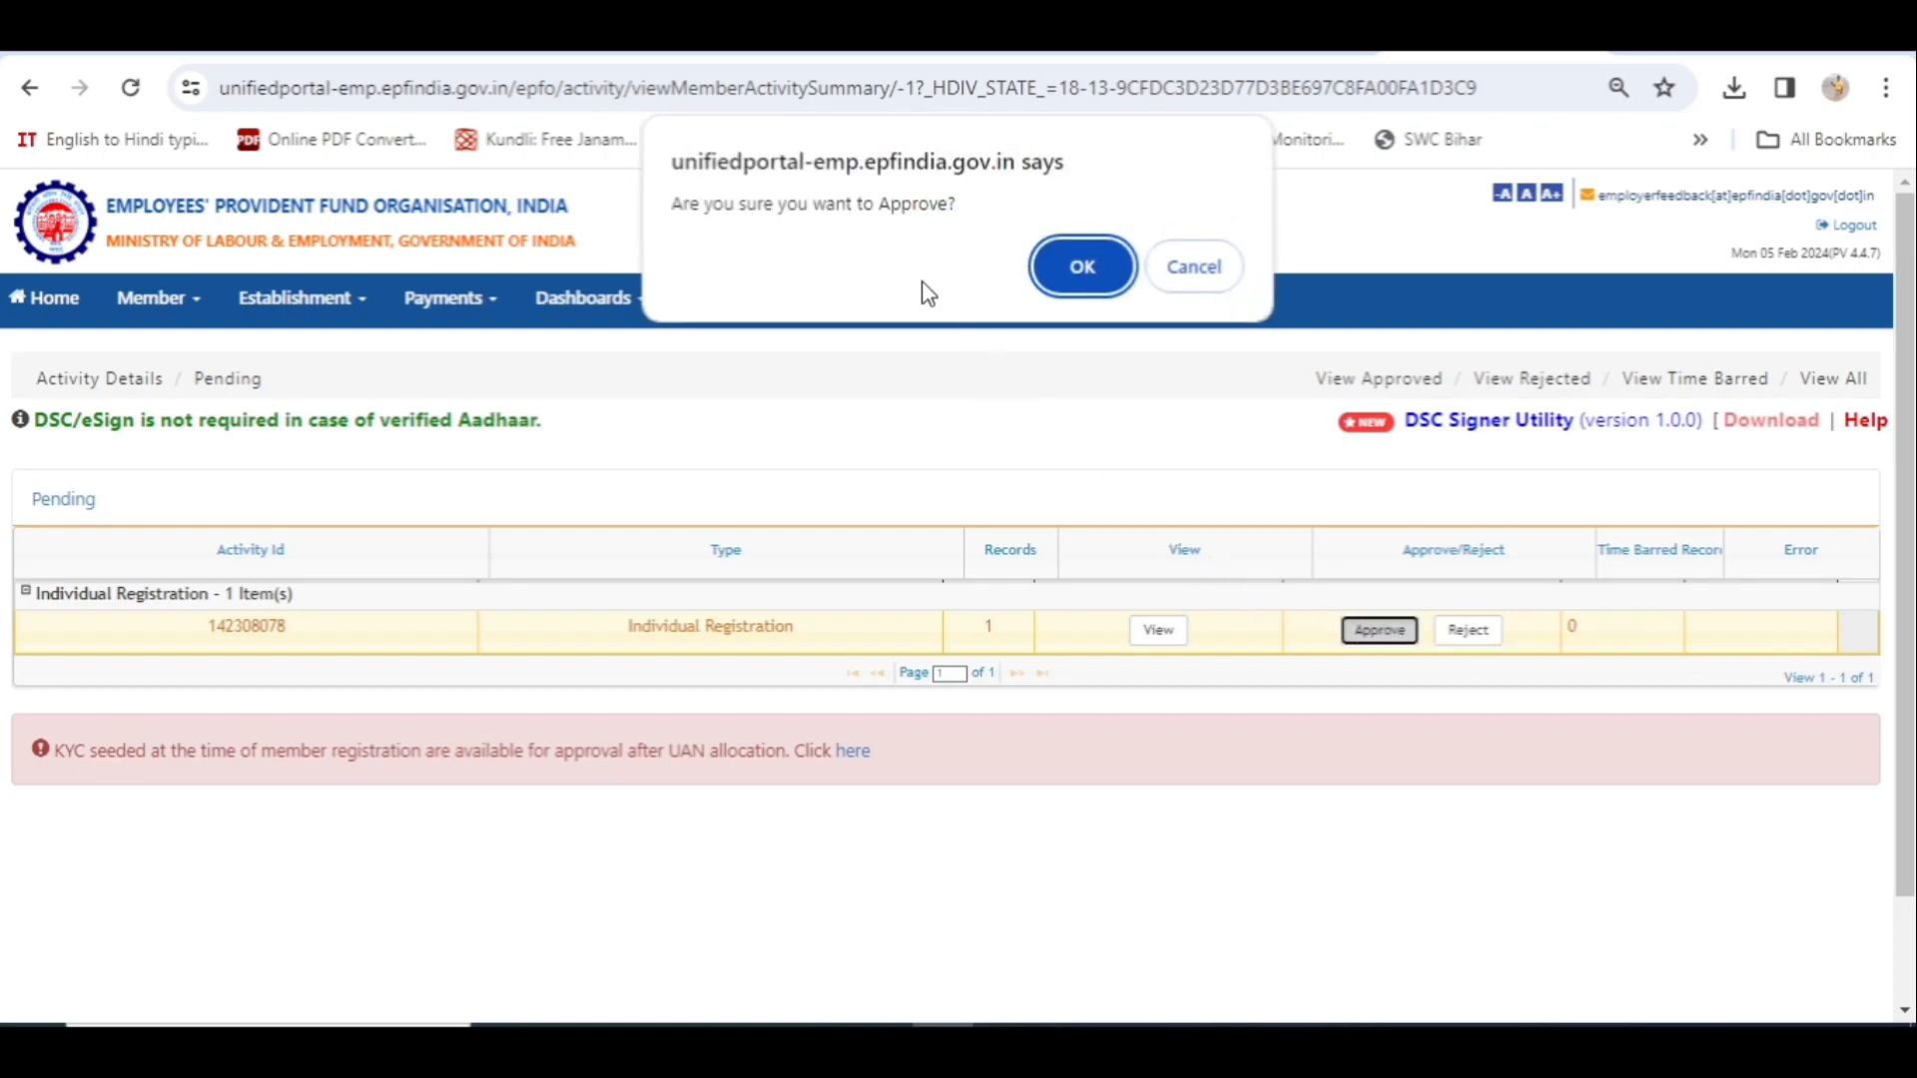
click(1081, 267)
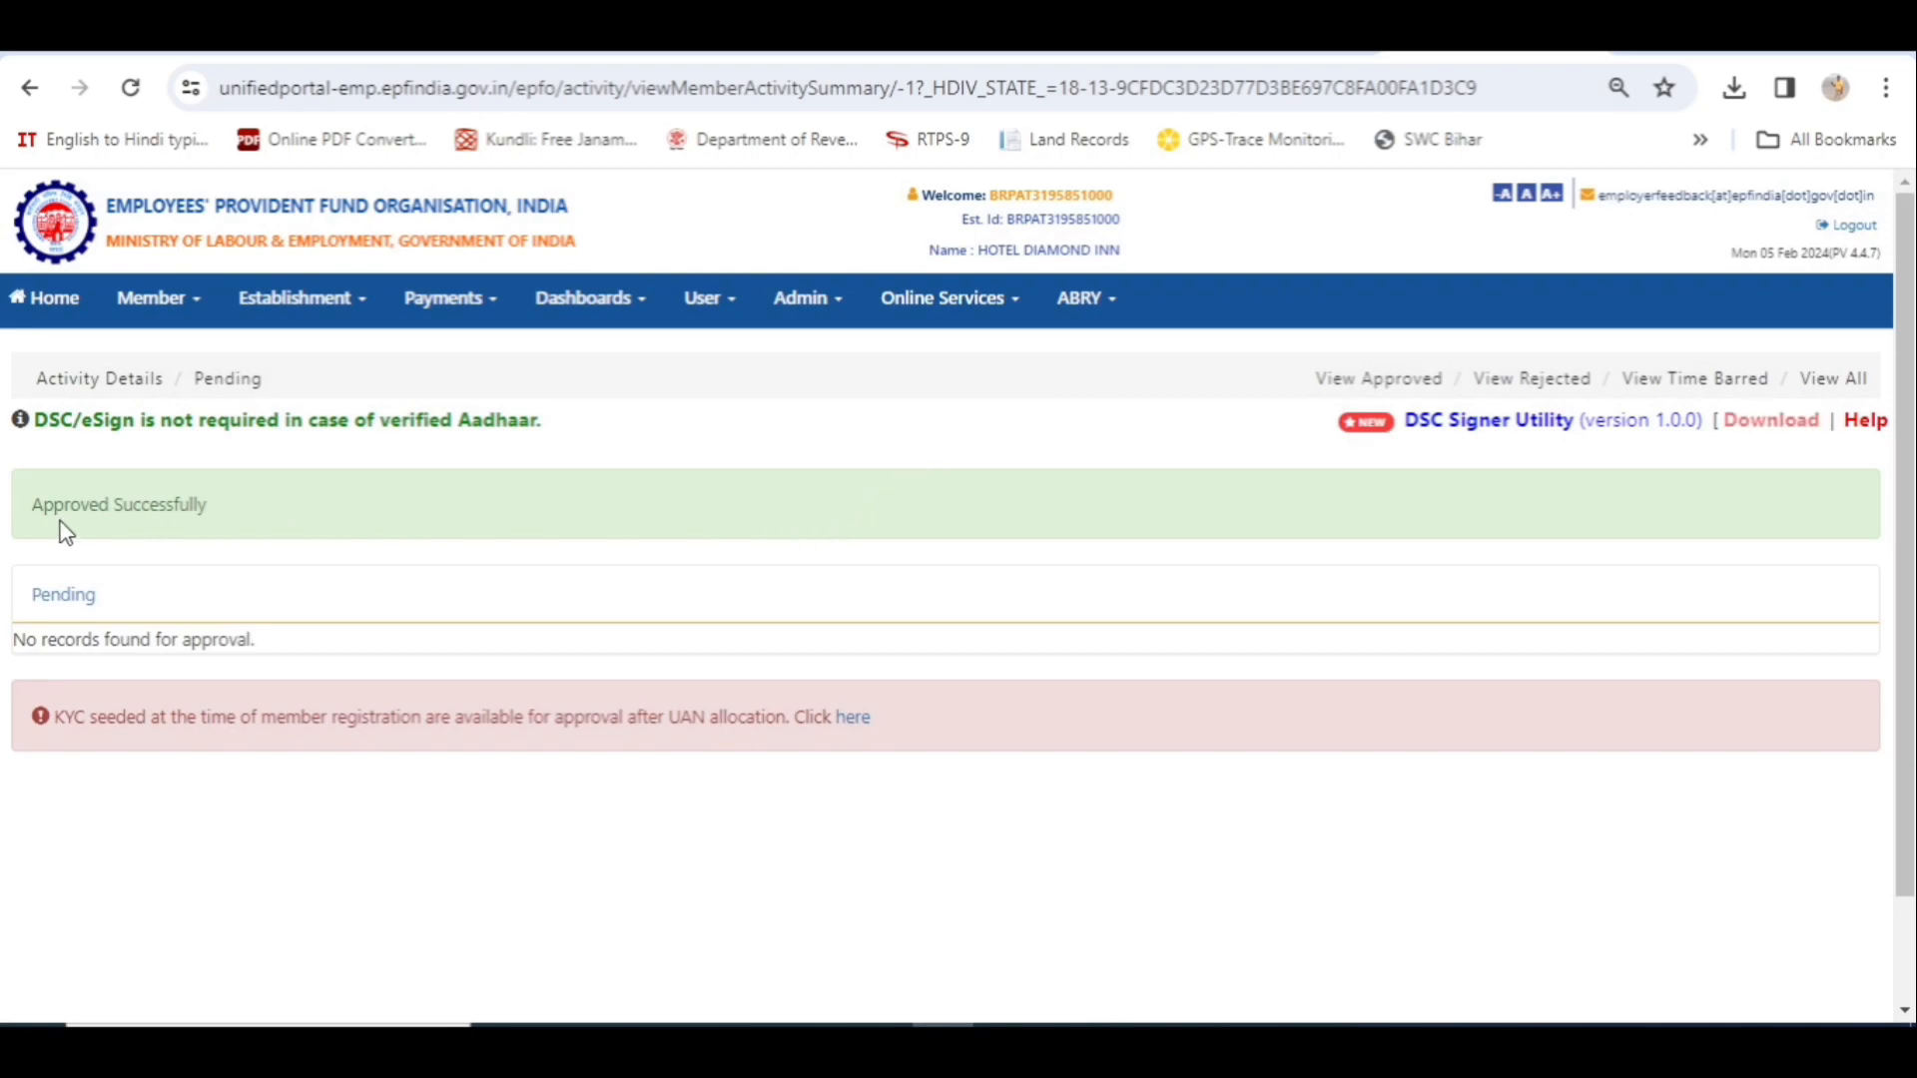
drag(228, 515, 28, 534)
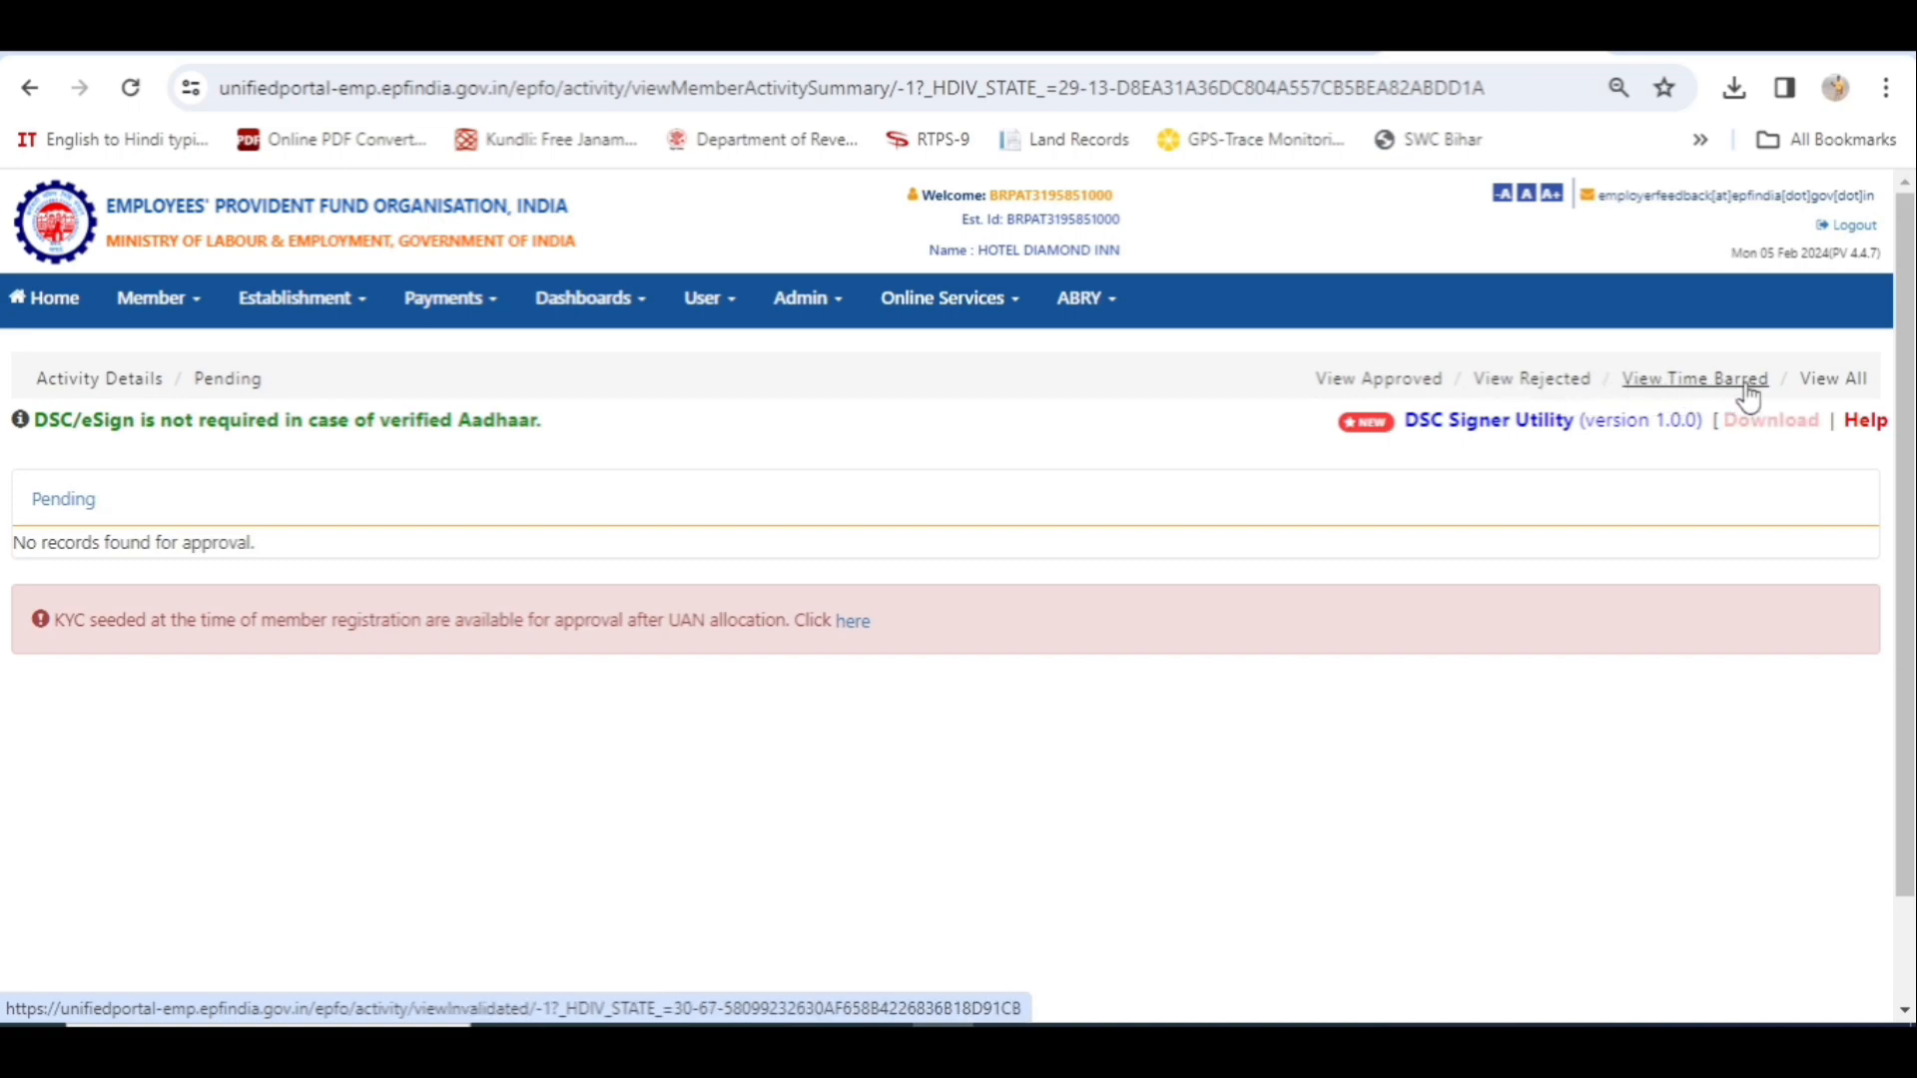
- Under View All, filter activities by Approved status and search, listing four Individual Registrations
click(1842, 385)
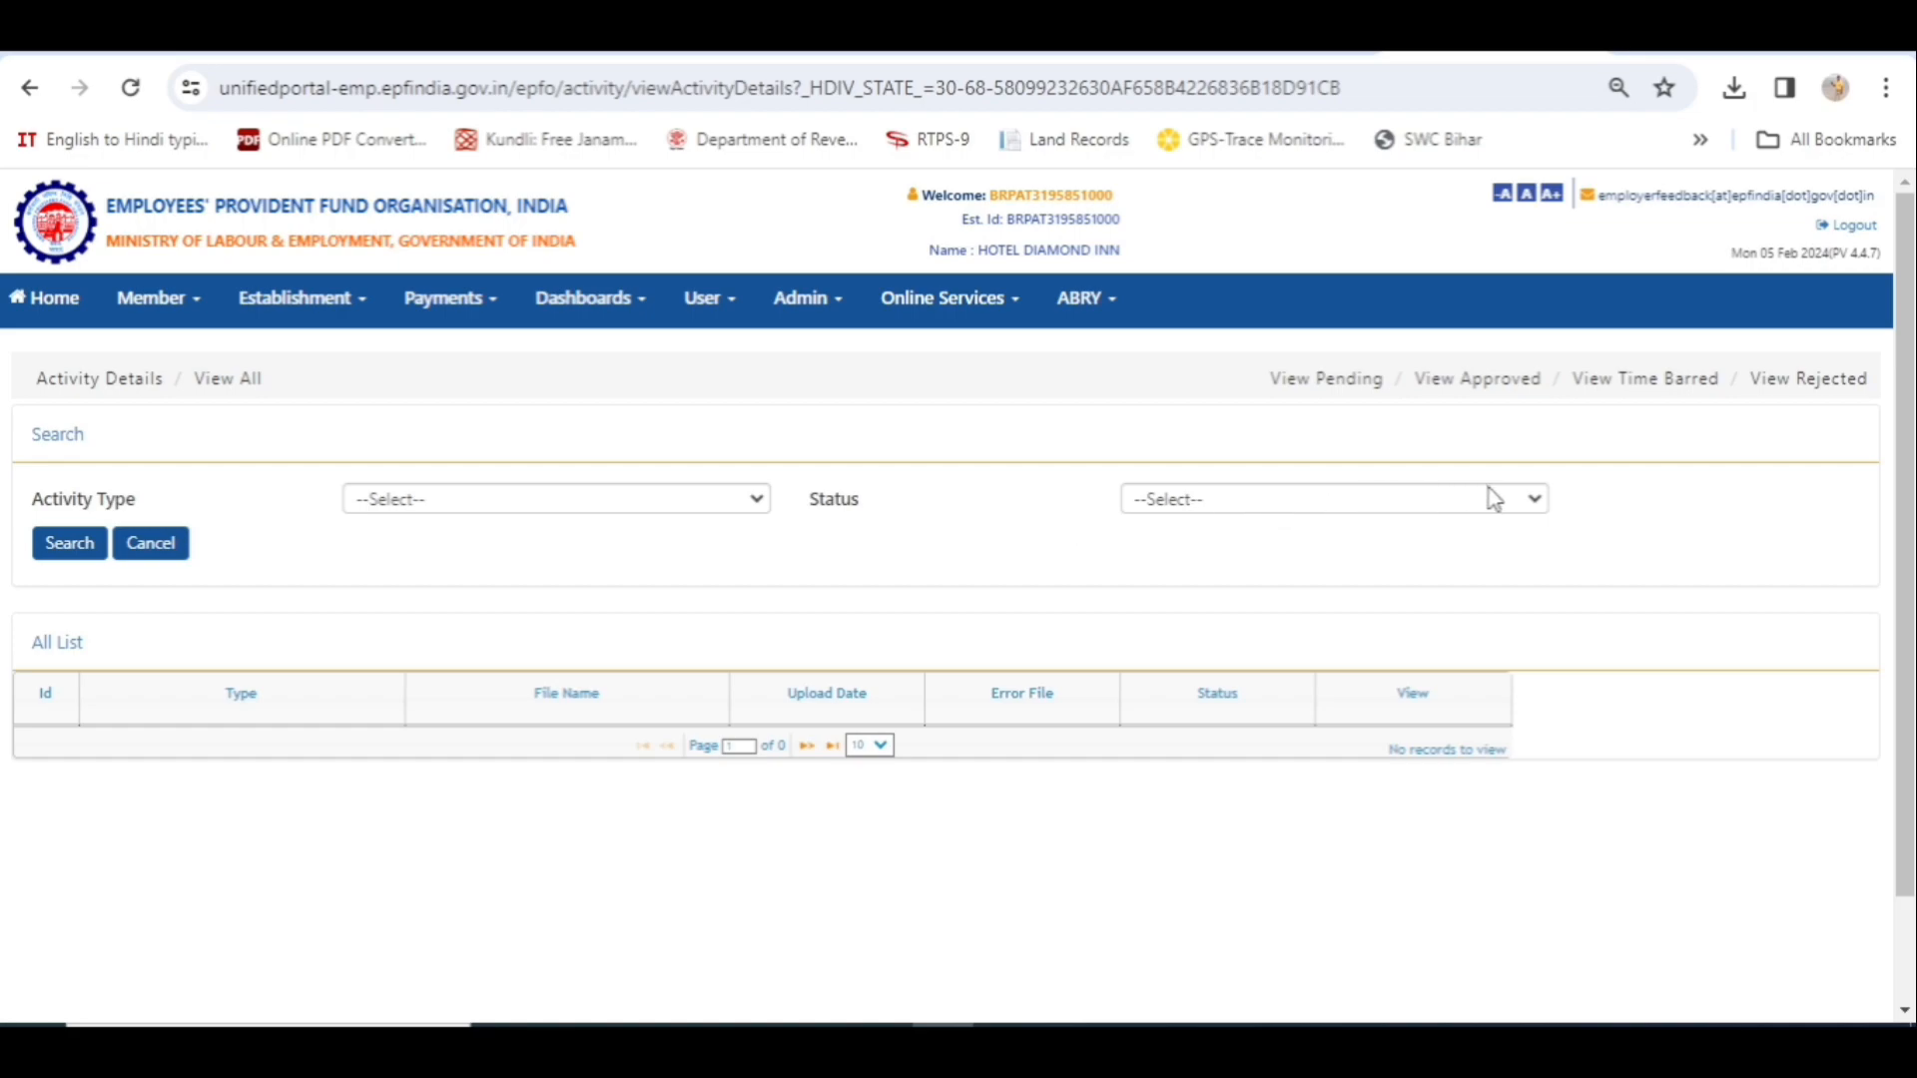
click(1504, 510)
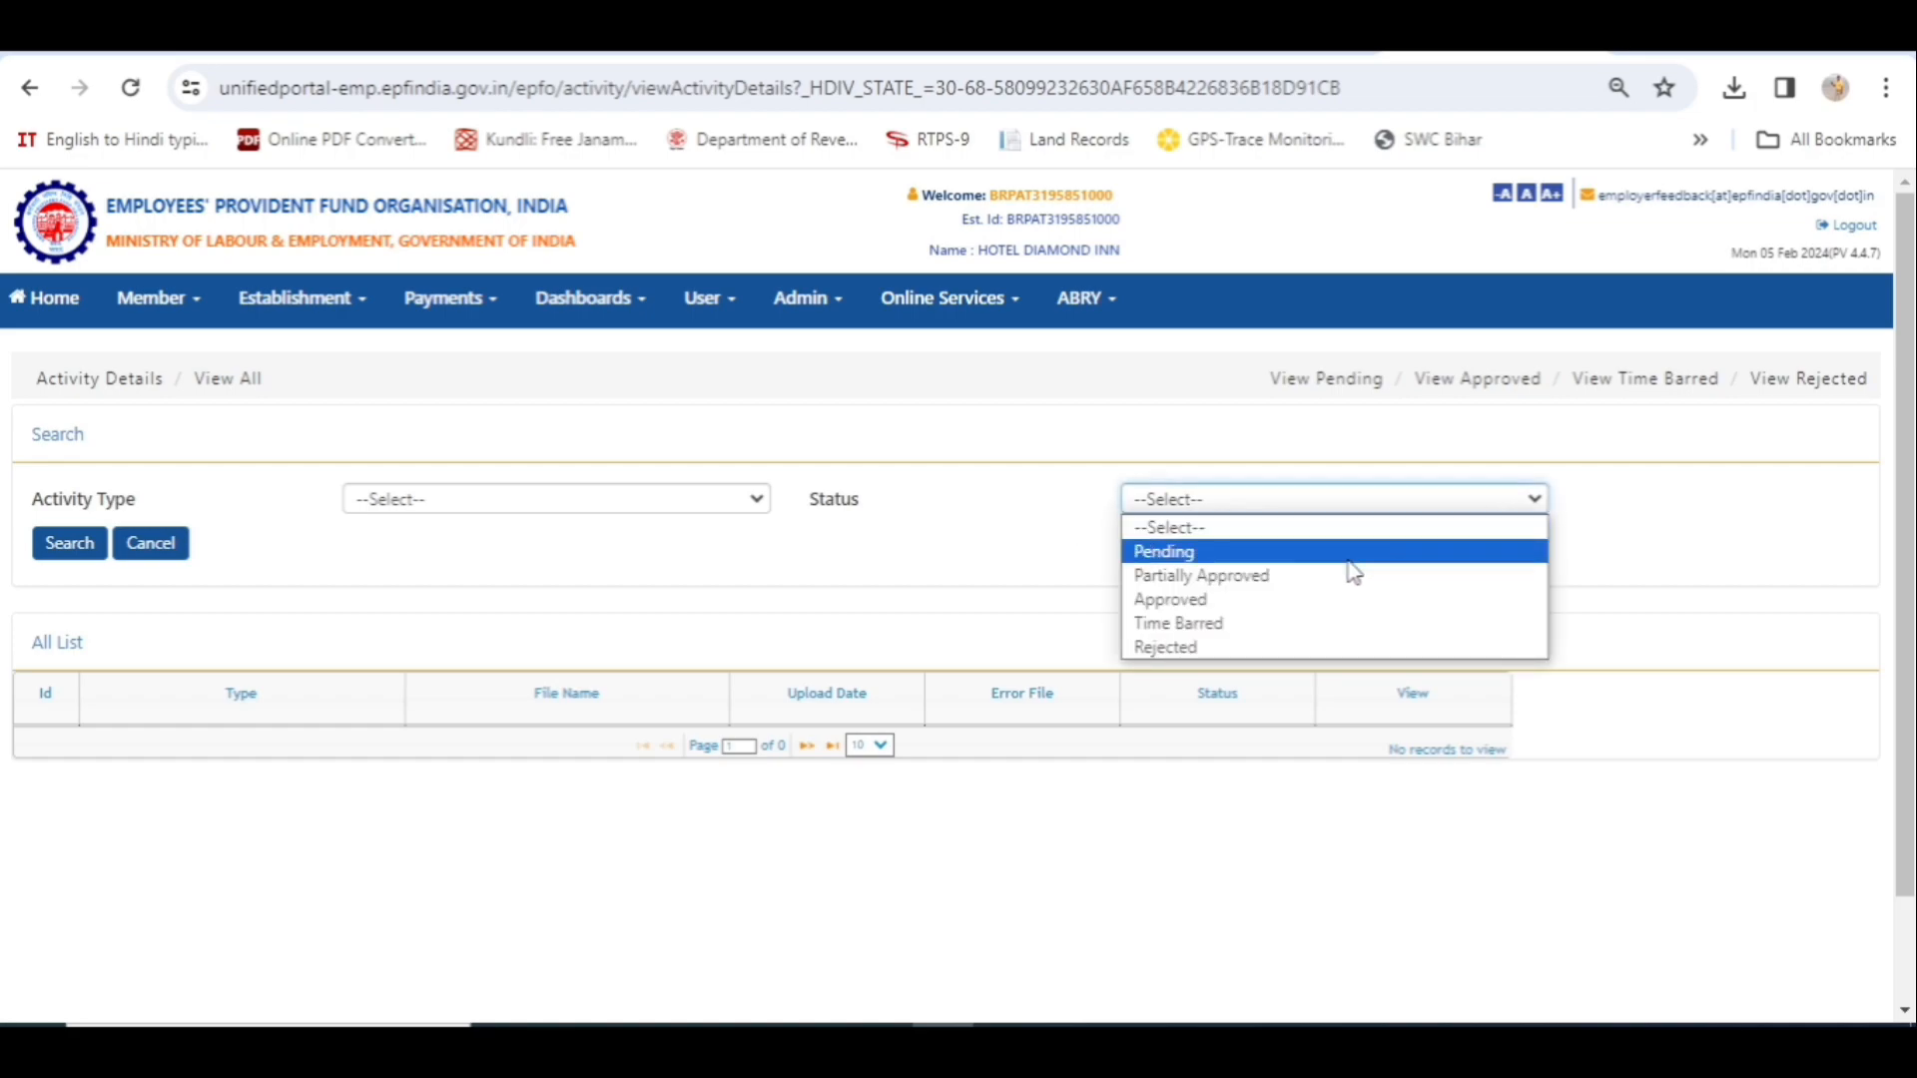
click(1291, 603)
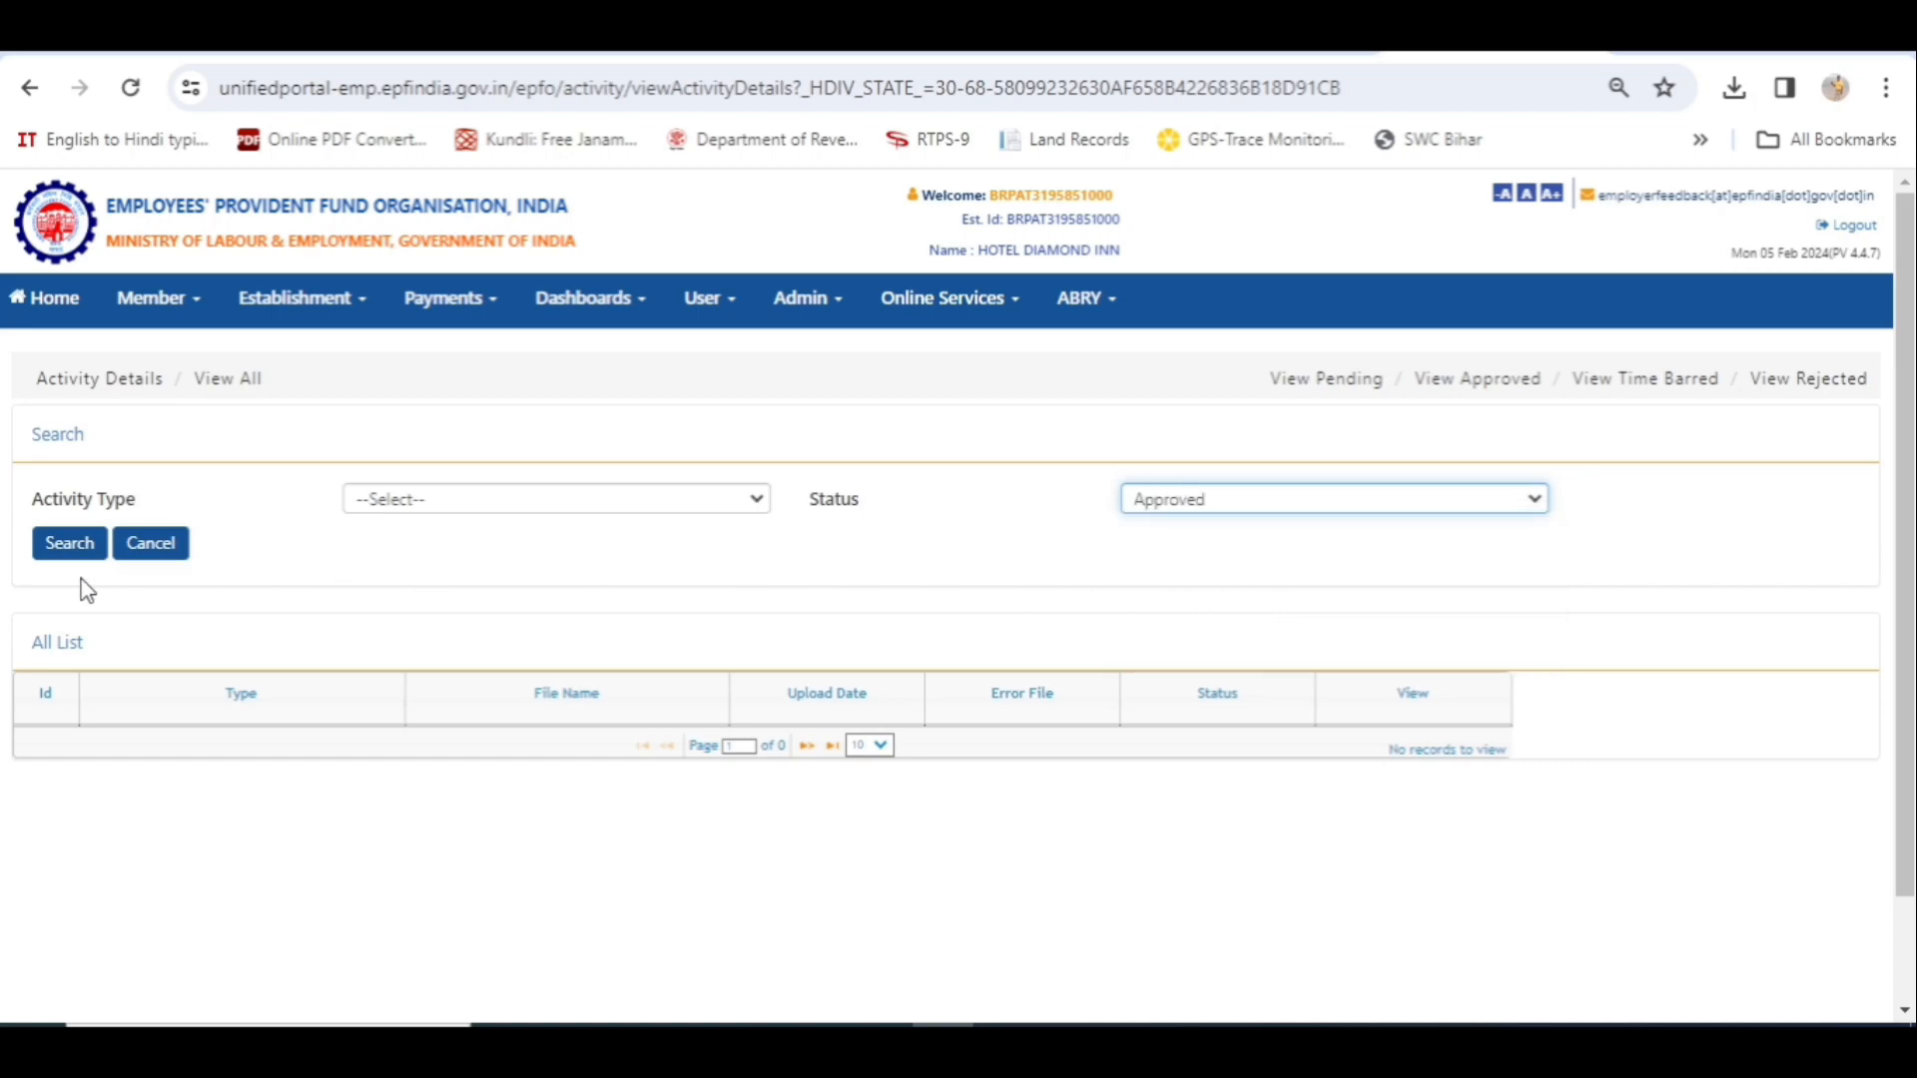
click(68, 555)
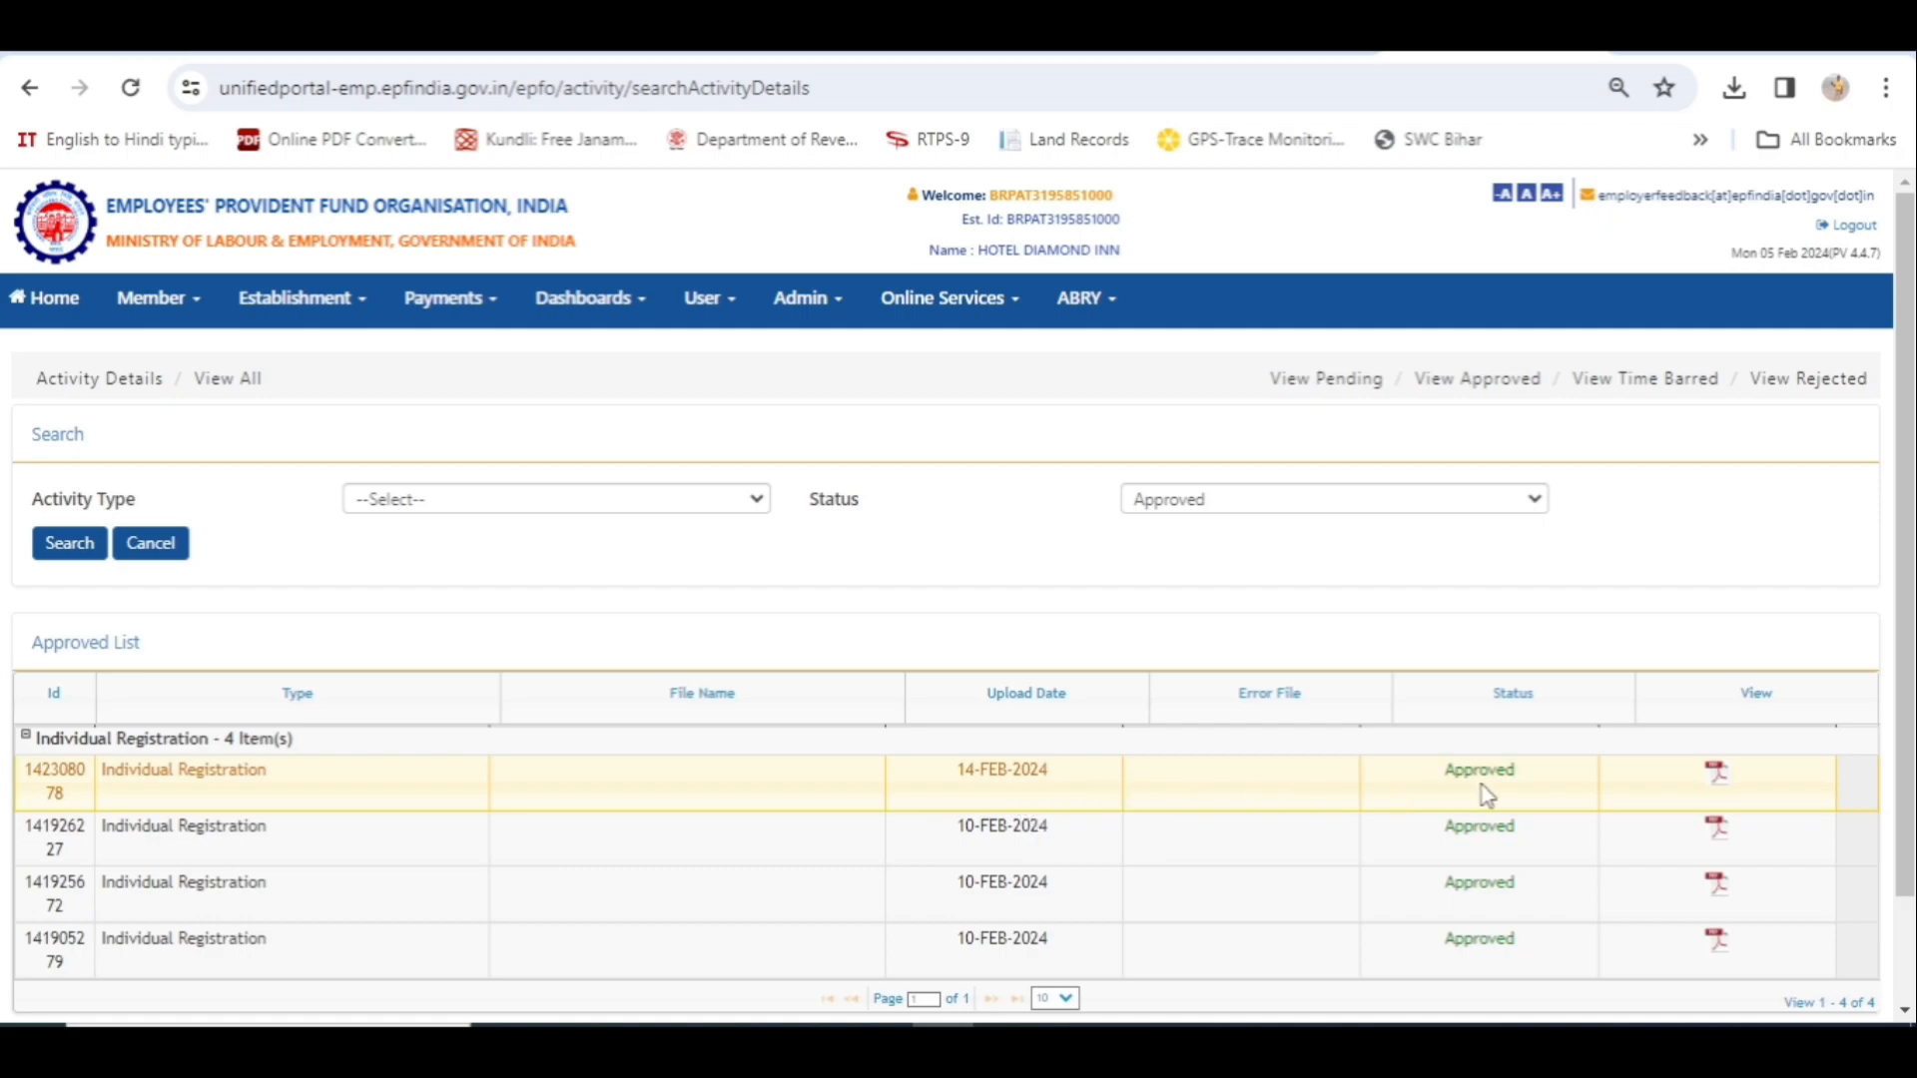
click(1719, 780)
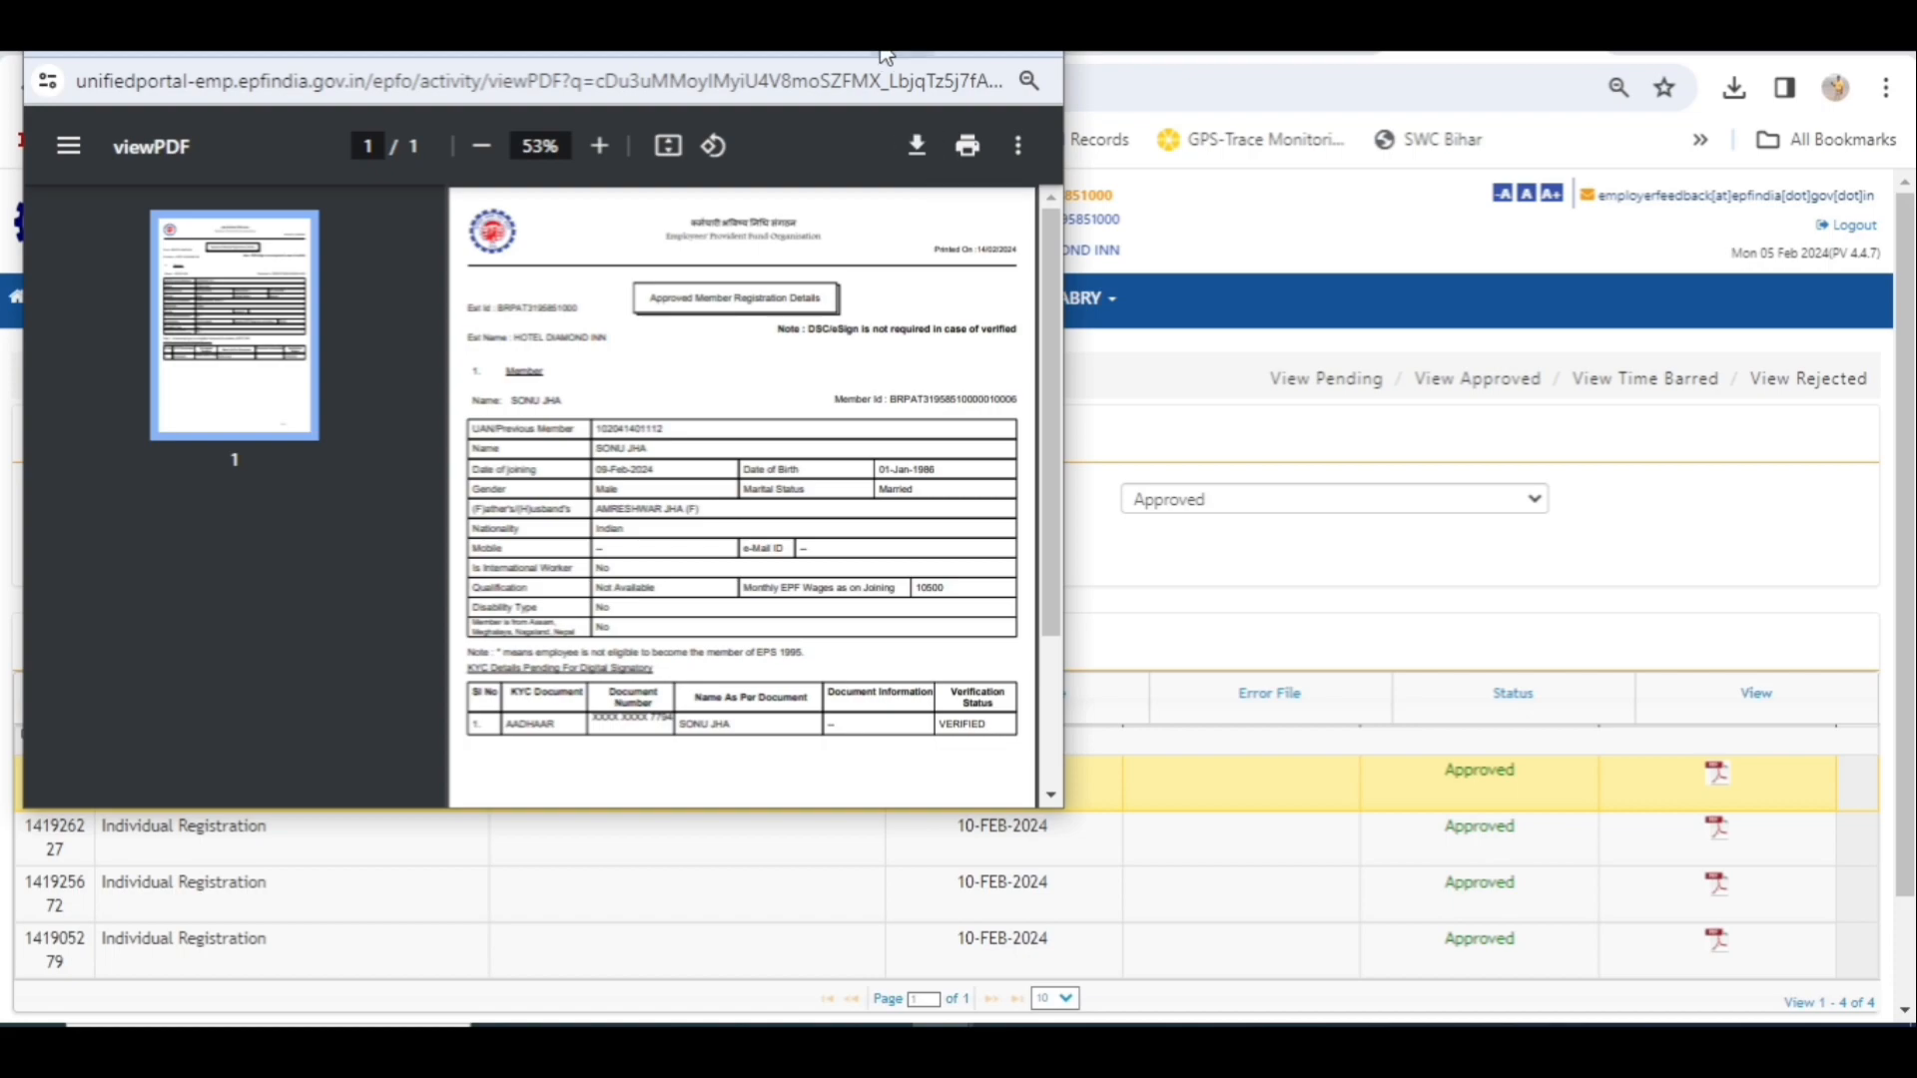
key(ctrl+w)
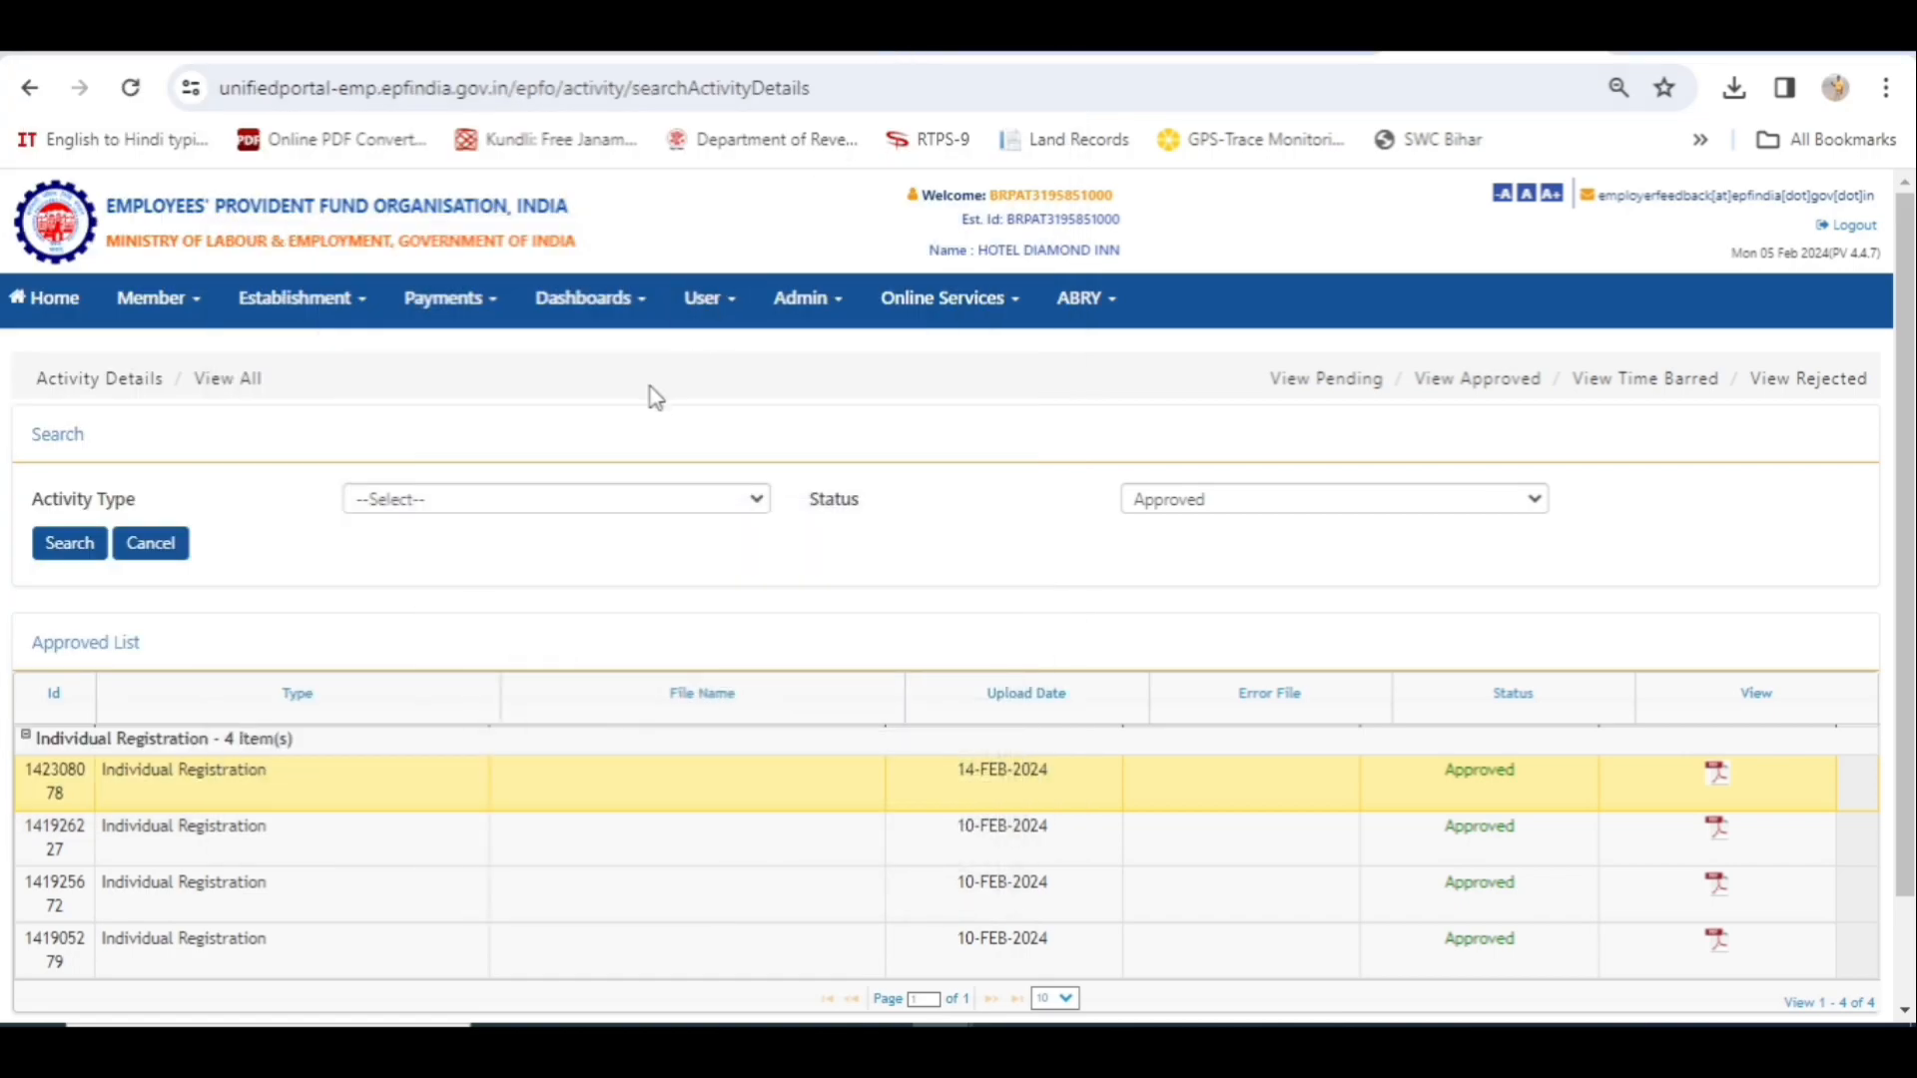